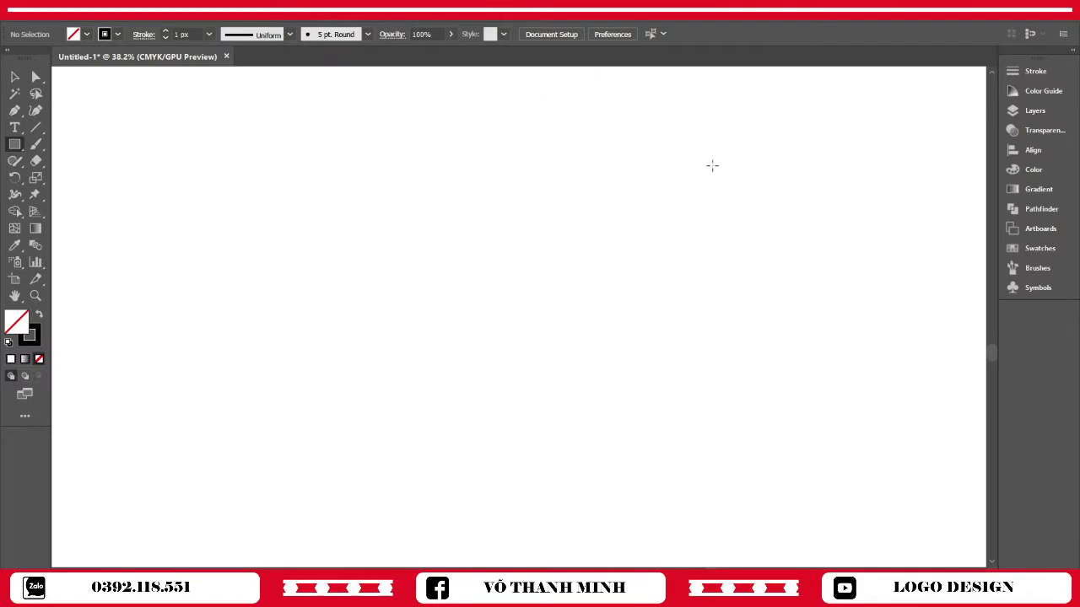
# Step: Draw a 70 pt circle with the Ellipse tool, keeping width and height proportional
pyautogui.press('v')
pyautogui.moveTo(15, 145); pyautogui.dragTo(84, 178)
pyautogui.click(494, 287)
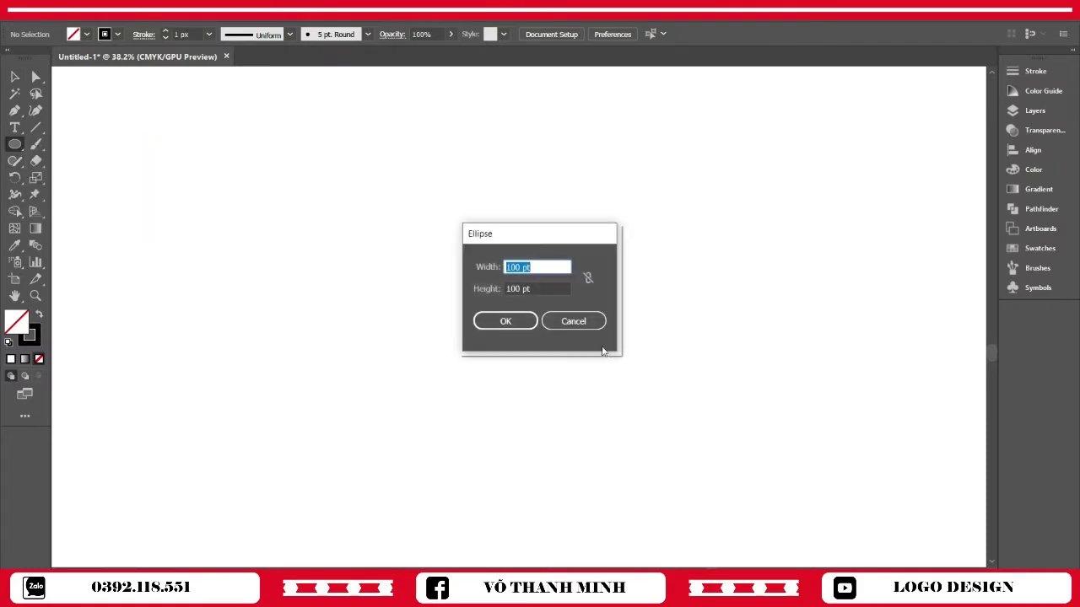
pyautogui.click(588, 277)
pyautogui.doubleClick(514, 267)
pyautogui.write('70')
pyautogui.press('Return')
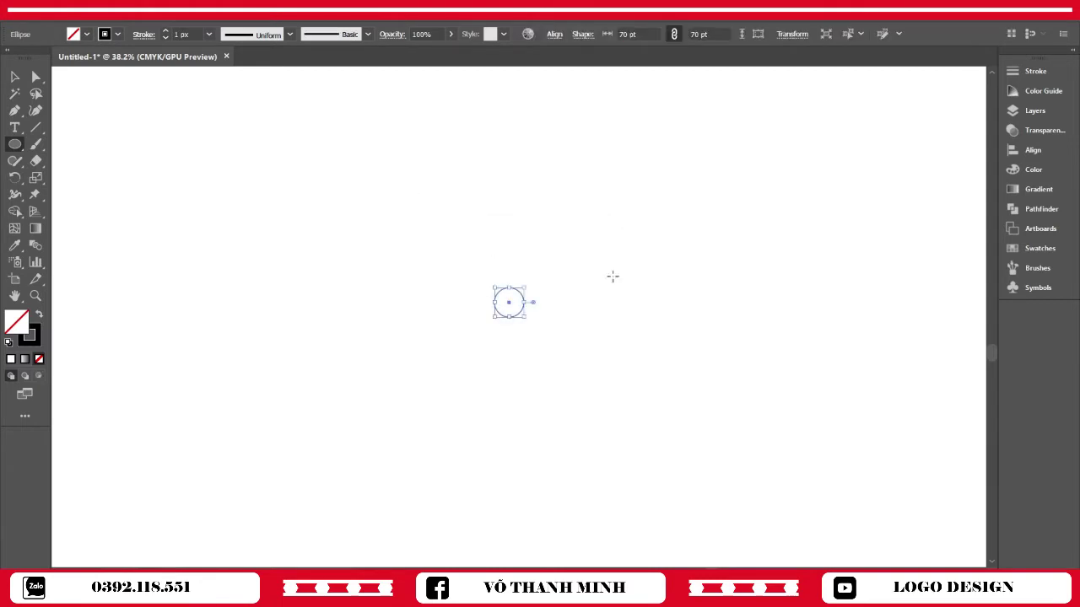
pyautogui.press('z')
pyautogui.moveTo(586, 299); pyautogui.dragTo(644, 414)
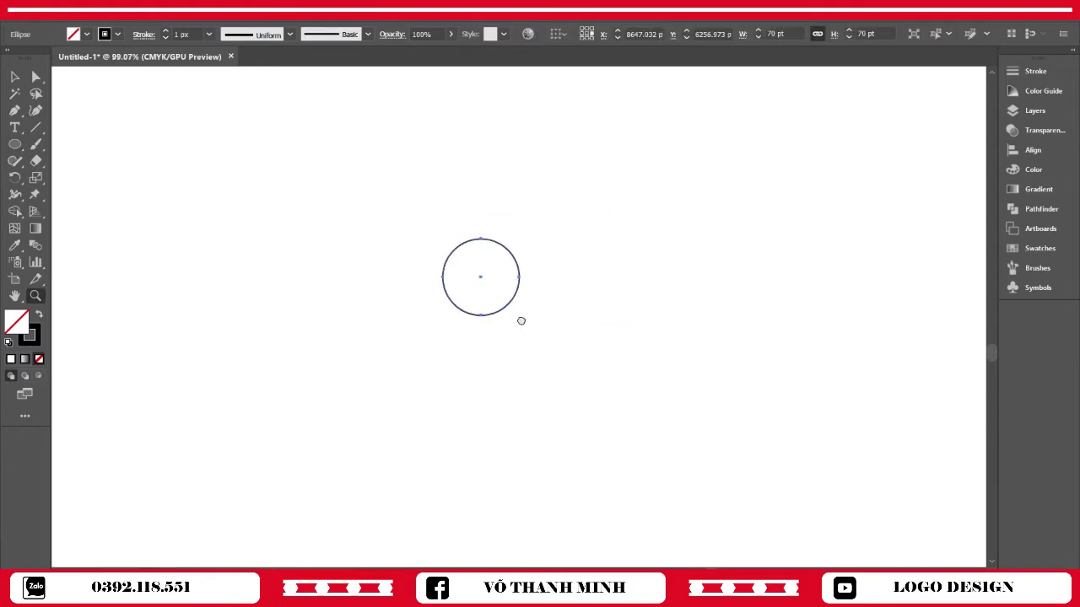
# Step: Create enlarged concentric copies at 170, 270 and 370 pt using the Width field
pyautogui.press('v')
pyautogui.click(267, 180)
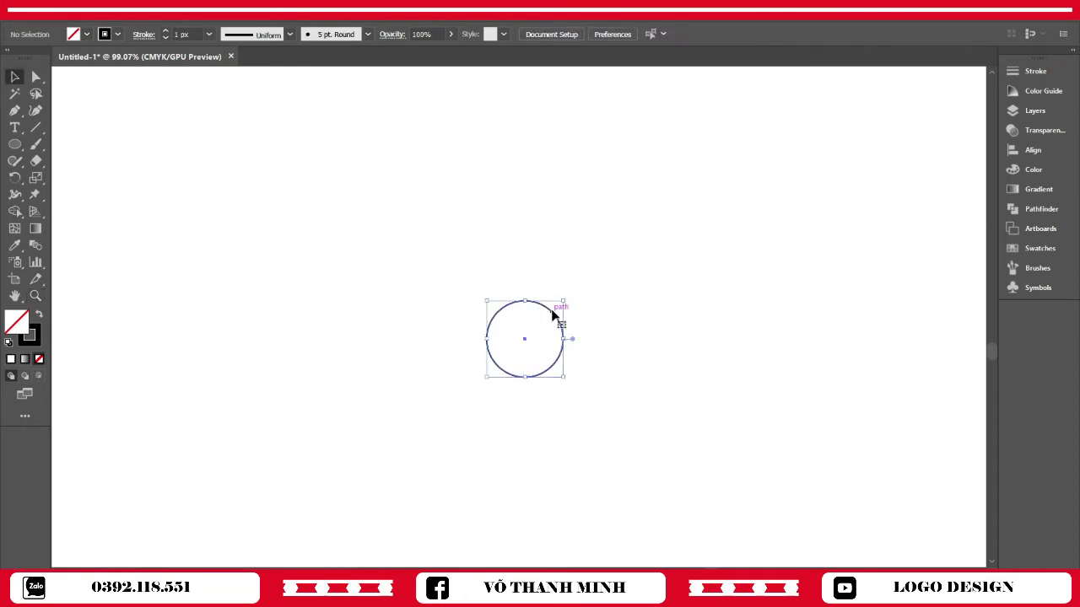
pyautogui.click(552, 313)
pyautogui.click(624, 35)
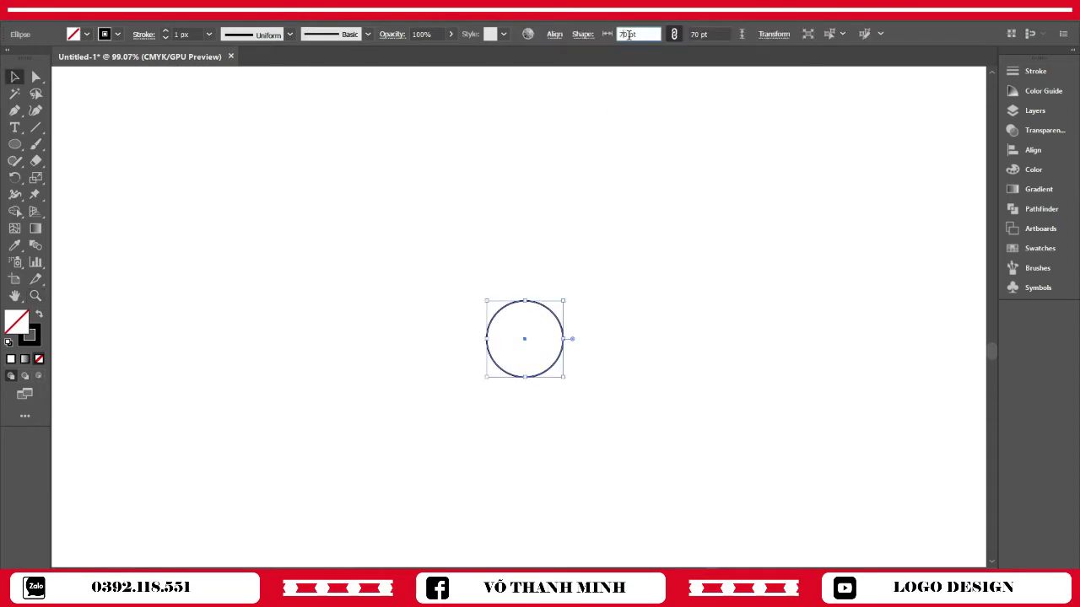
pyautogui.write('1')
pyautogui.press('Return')
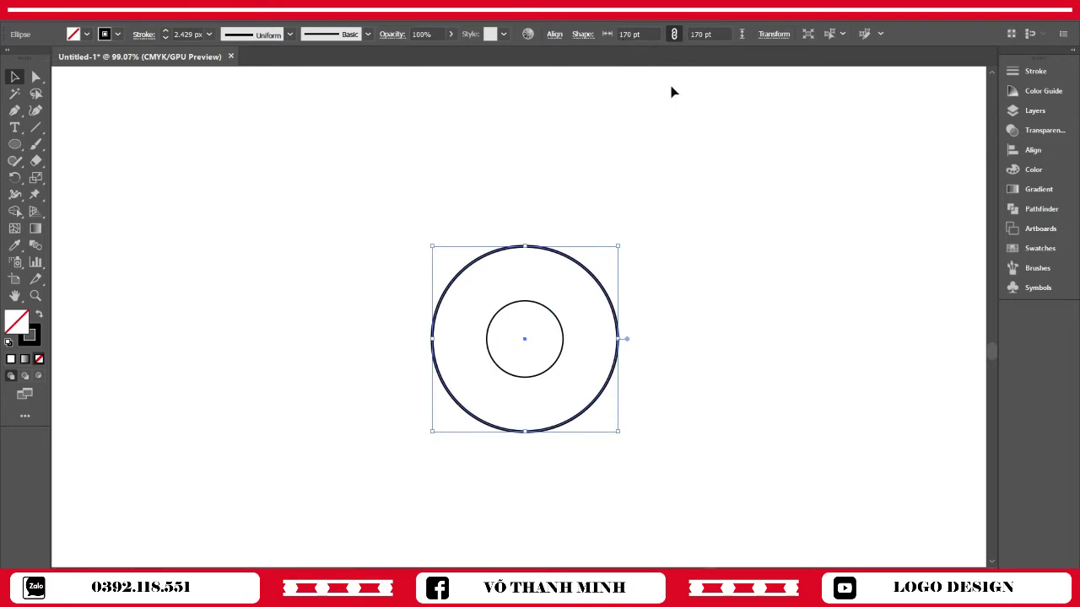
pyautogui.click(625, 34)
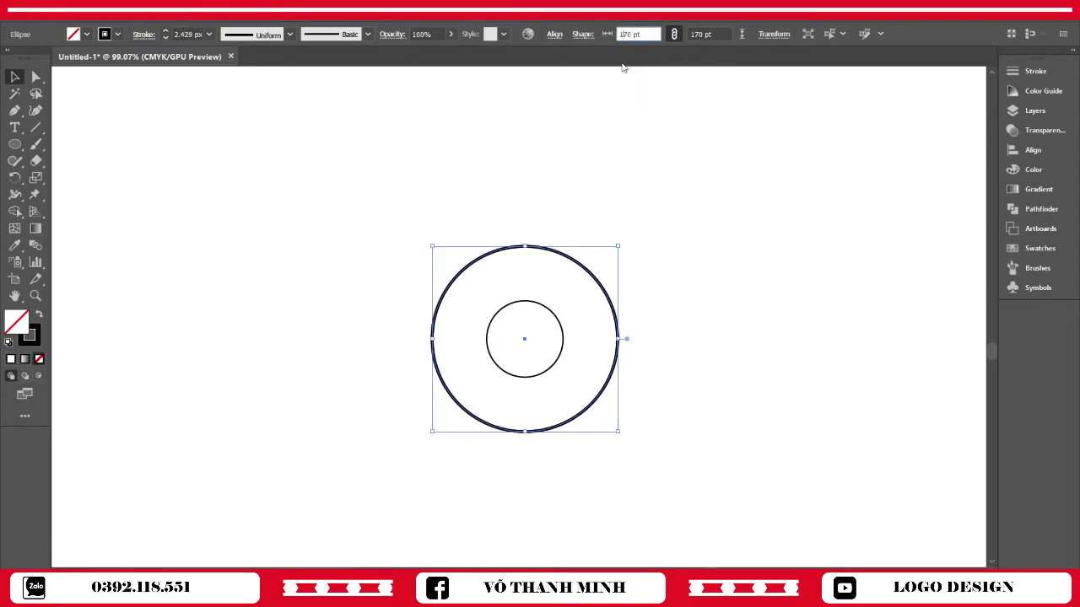
pyautogui.write('2')
pyautogui.press('Return')
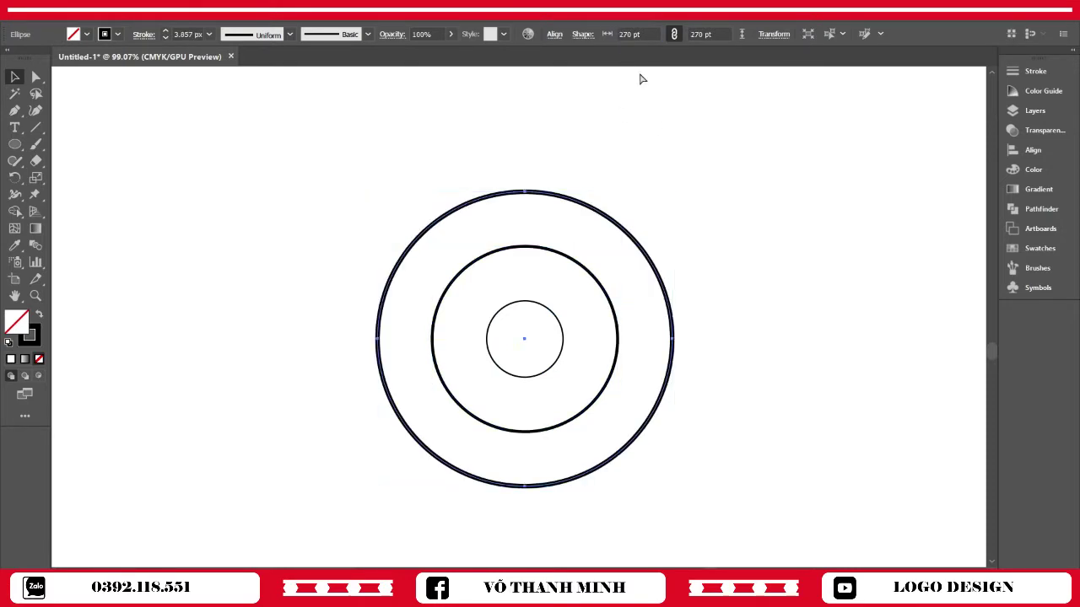
pyautogui.click(624, 34)
pyautogui.write('3')
pyautogui.press('Return')
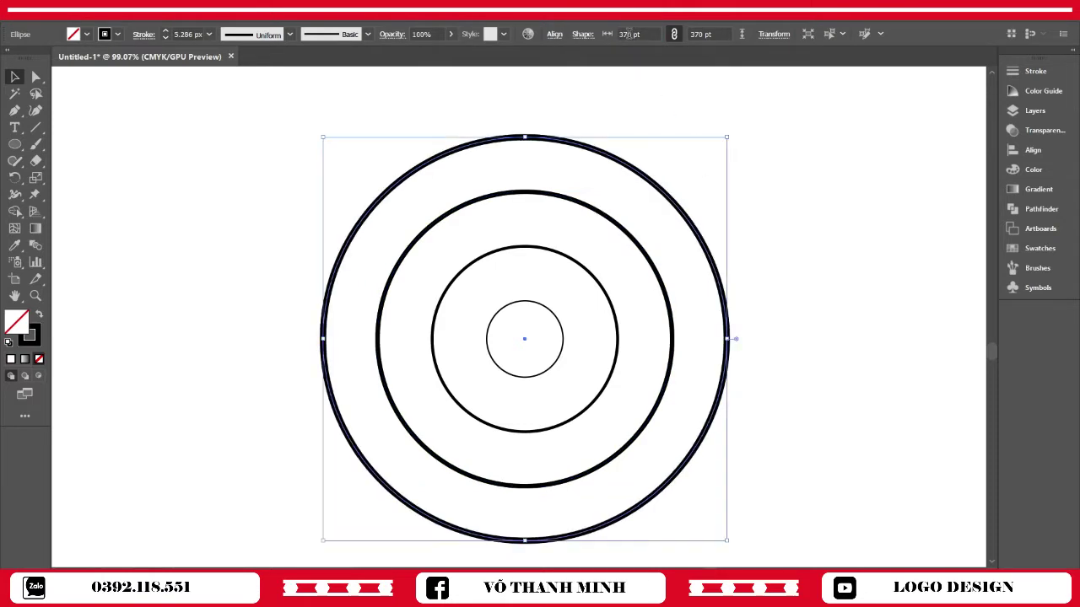
# Step: Add the 520 pt and 800 pt outer circles to complete the concentric set
pyautogui.click(629, 34)
pyautogui.write('520')
pyautogui.press('Return')
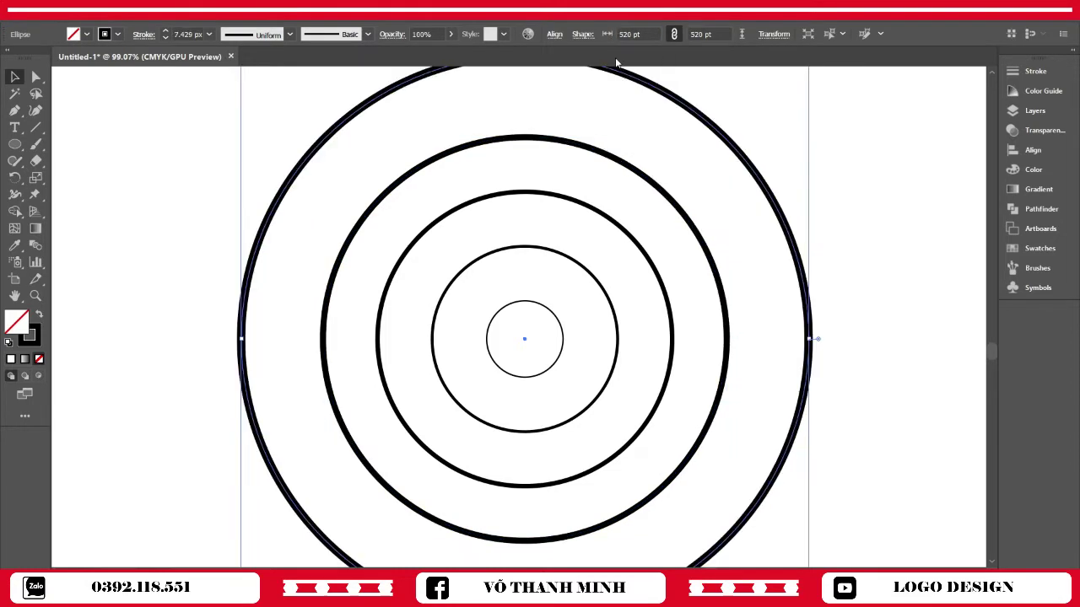
pyautogui.scroll(-3, 754, 253)
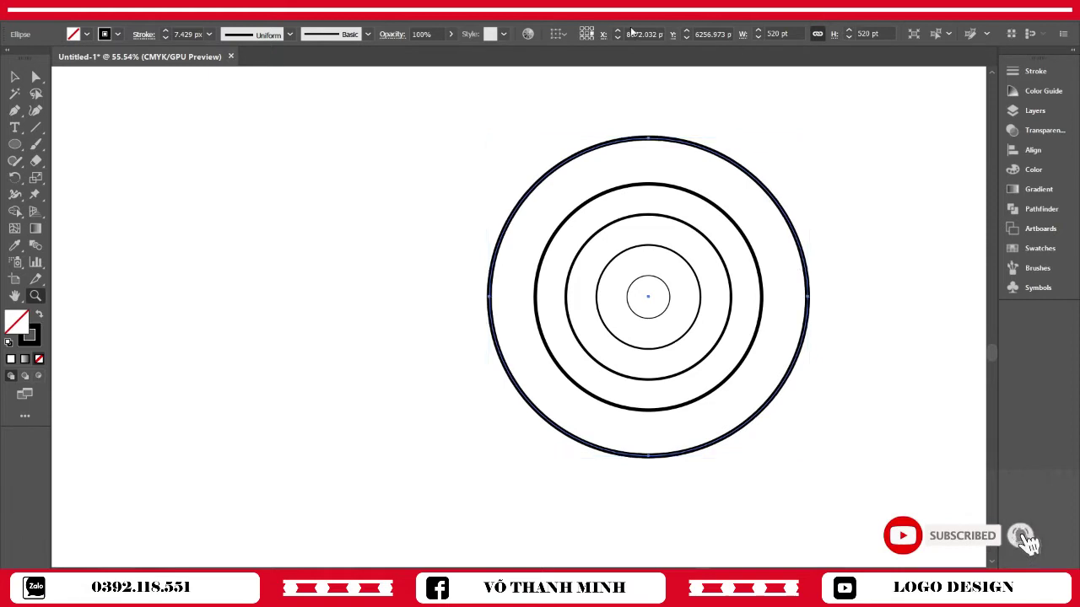
pyautogui.press('v')
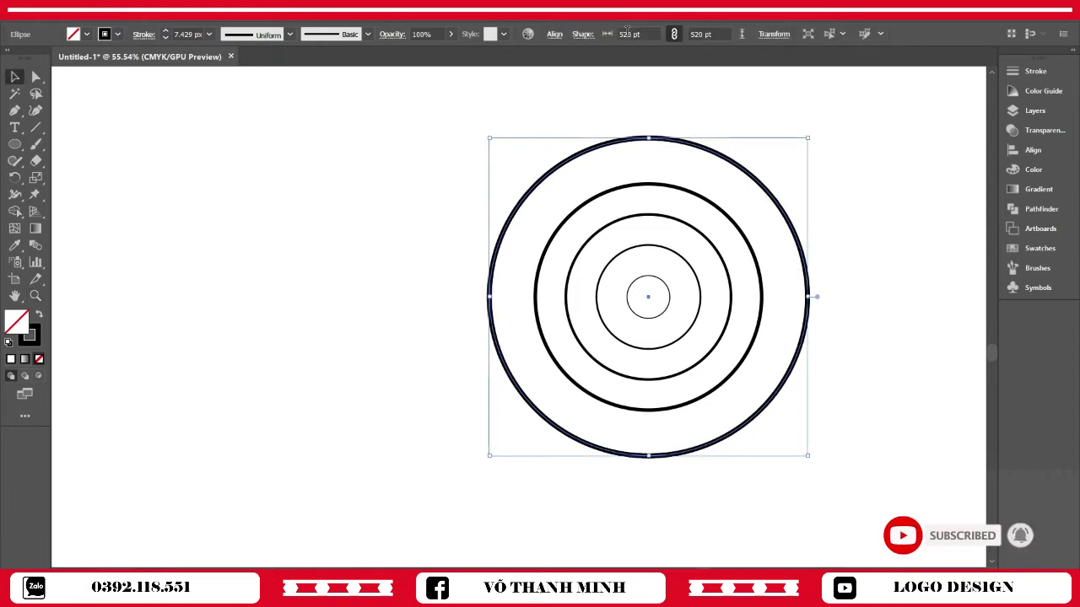
pyautogui.click(628, 34)
pyautogui.write('0')
pyautogui.press('Return')
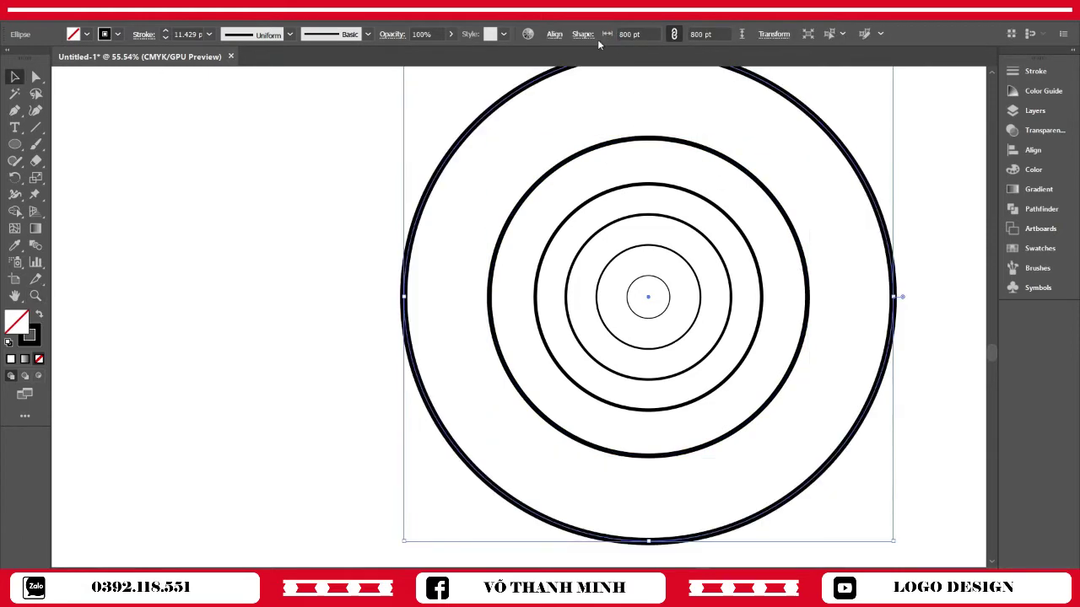
pyautogui.click(365, 254)
pyautogui.press('z')
pyautogui.moveTo(514, 313)
pyautogui.mouseDown()
pyautogui.moveTo(530, 365)
pyautogui.moveTo(573, 393)
pyautogui.mouseUp()
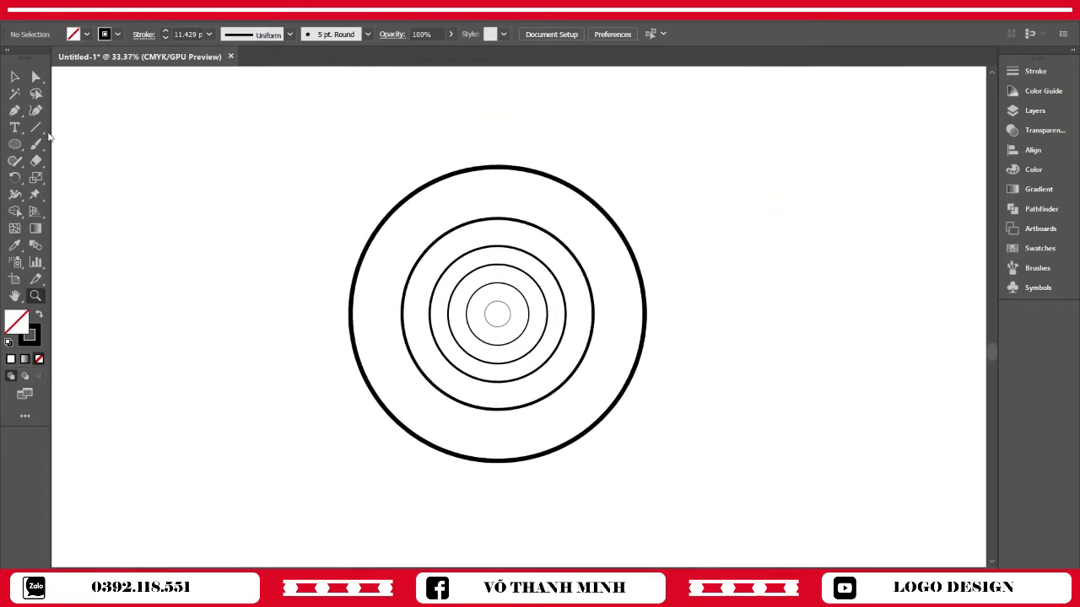
# Step: Give all the concentric circles a 15 px stroke
pyautogui.press('v')
pyautogui.moveTo(238, 178); pyautogui.dragTo(663, 464)
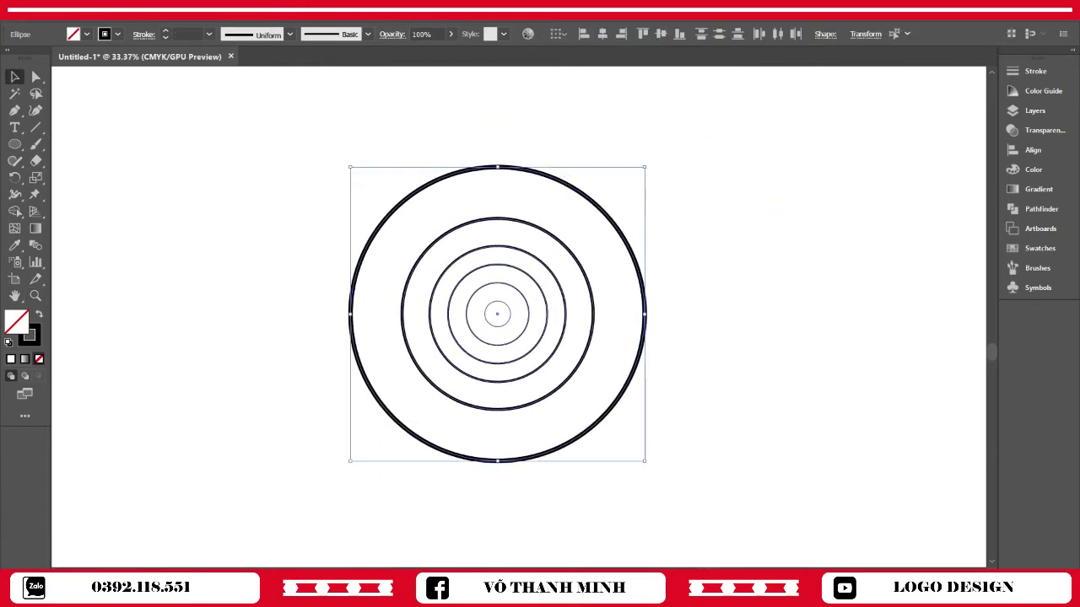
pyautogui.click(209, 35)
pyautogui.click(229, 265)
pyautogui.click(248, 272)
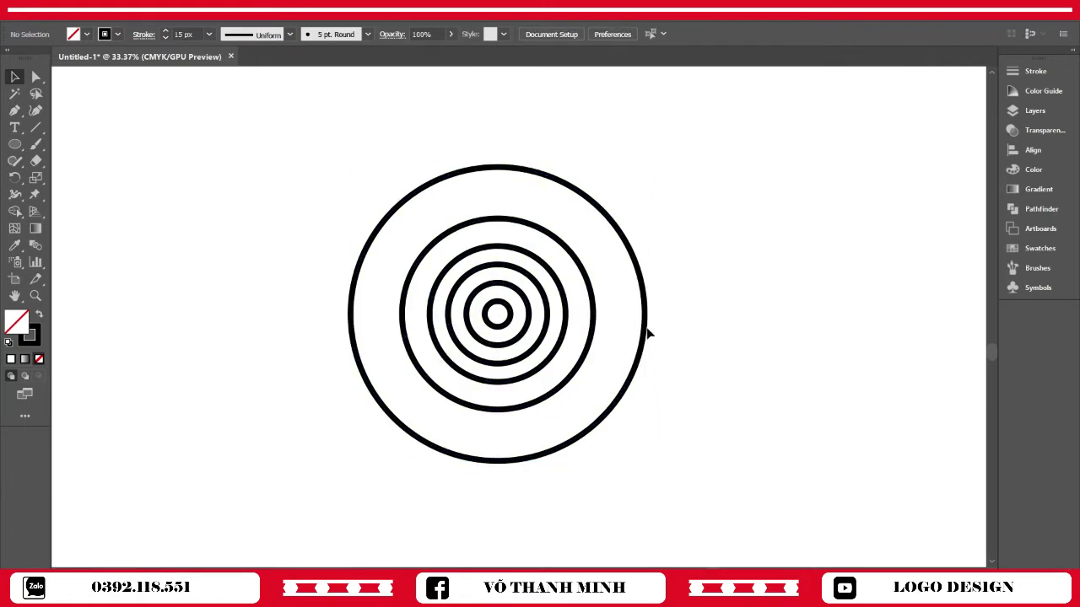
pyautogui.press('z')
pyautogui.moveTo(624, 424); pyautogui.dragTo(614, 433)
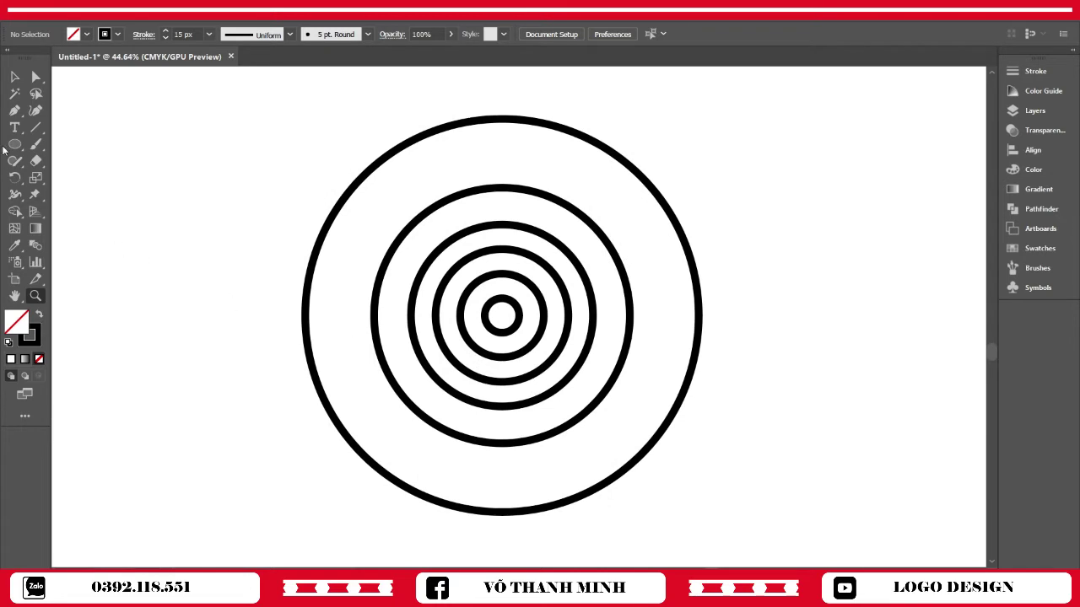
# Step: Draw a rectangular handle on the right and centre it vertically on the rings
pyautogui.moveTo(15, 145); pyautogui.dragTo(84, 144)
pyautogui.moveTo(619, 295); pyautogui.dragTo(723, 334)
pyautogui.press('v')
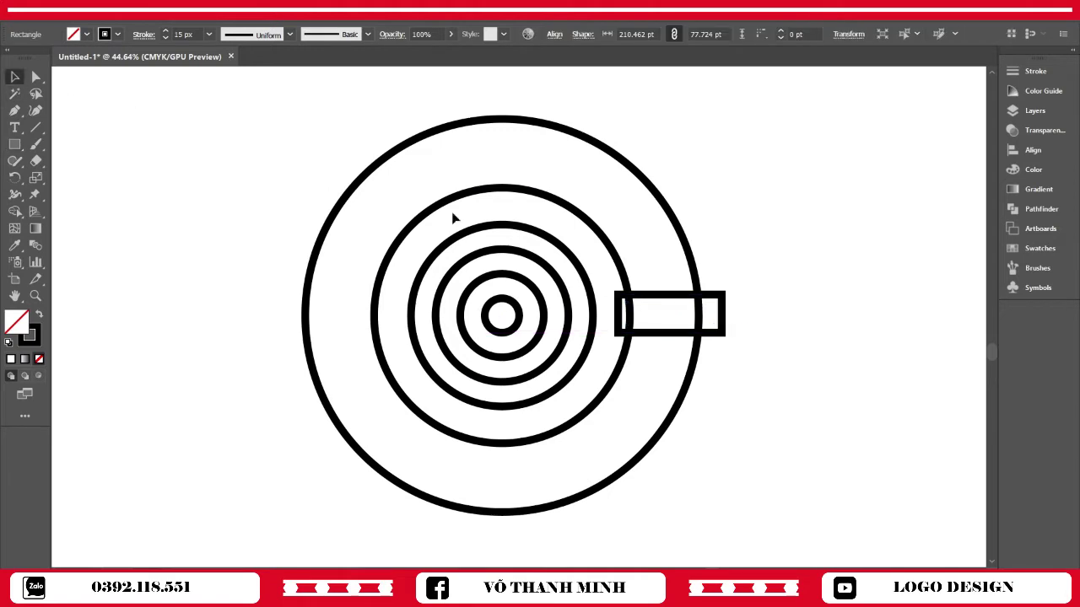
pyautogui.keyDown('shift'); pyautogui.click(695, 278); pyautogui.keyUp('shift')
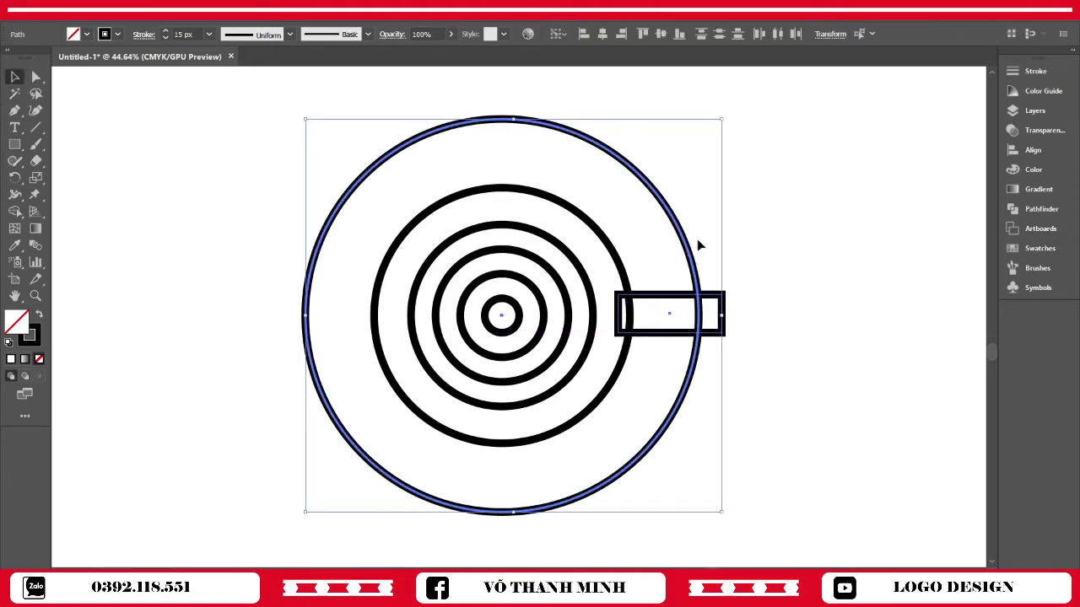
pyautogui.click(659, 37)
pyautogui.click(855, 229)
# Step: Trim away the handle's portion inside the second ring with Shape Builder
pyautogui.click(703, 307)
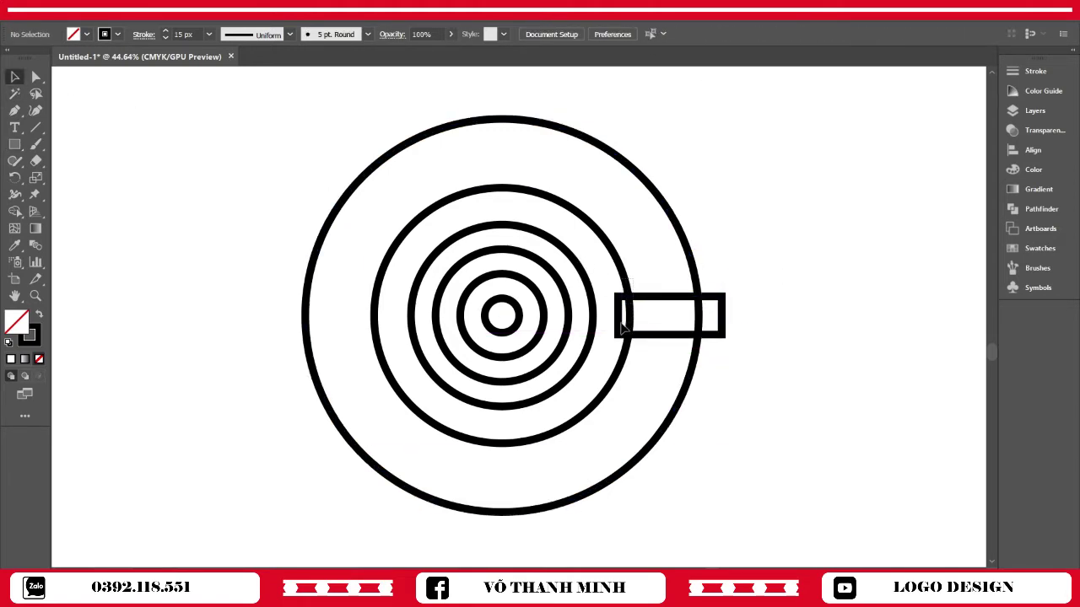
pyautogui.keyDown('shift'); pyautogui.click(628, 320); pyautogui.keyUp('shift')
pyautogui.hotkey('shift', 'm')
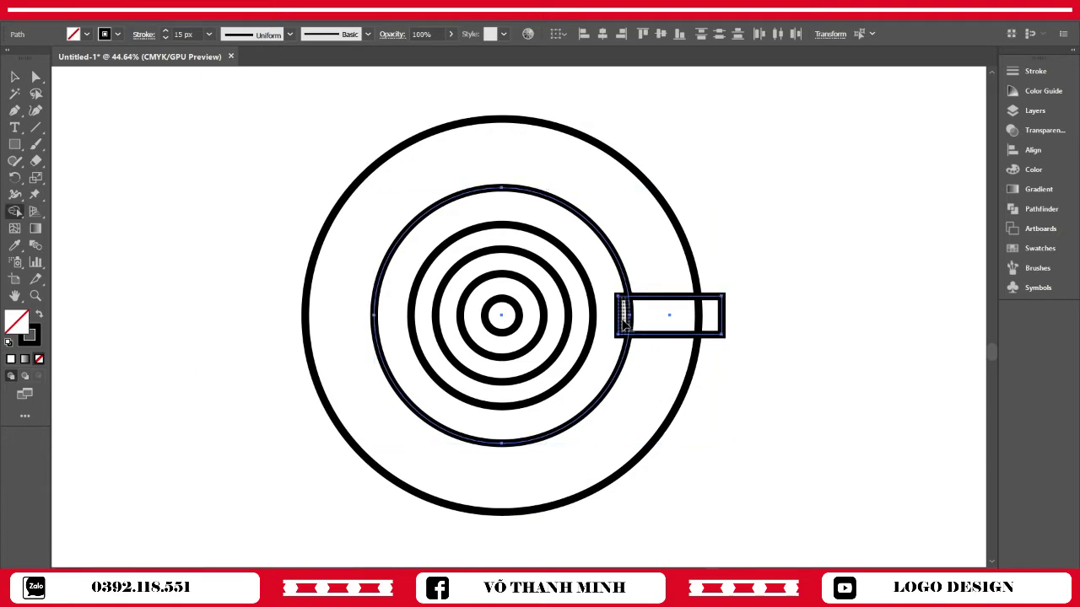
pyautogui.keyDown('alt'); pyautogui.click(622, 316); pyautogui.keyUp('alt')
pyautogui.click(13, 78)
pyautogui.click(853, 357)
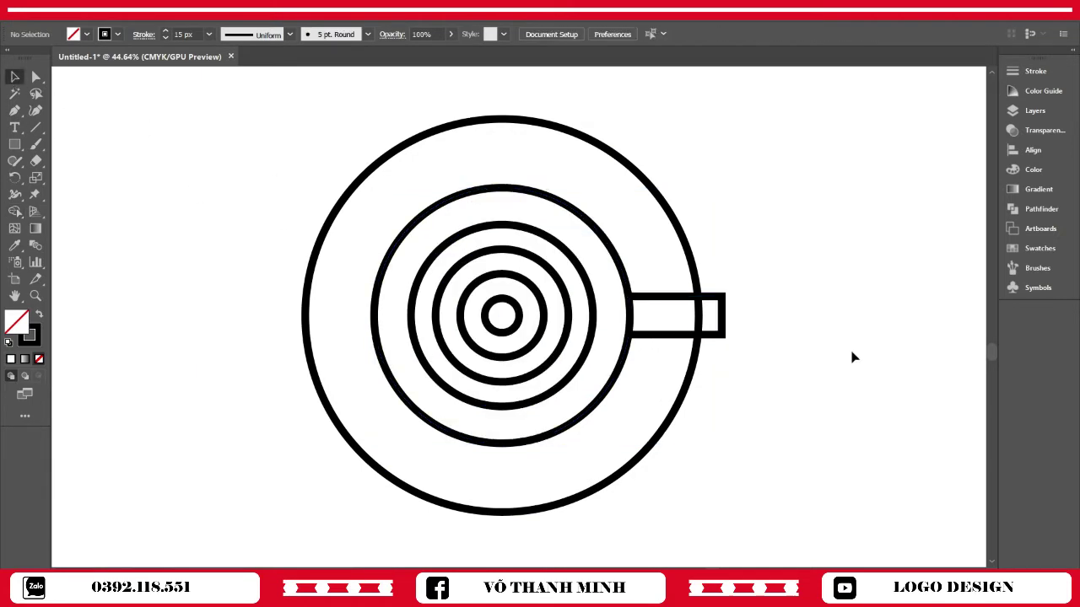
# Step: Cut the outer ring above and below the handle and delete the arc behind it
pyautogui.press('c')
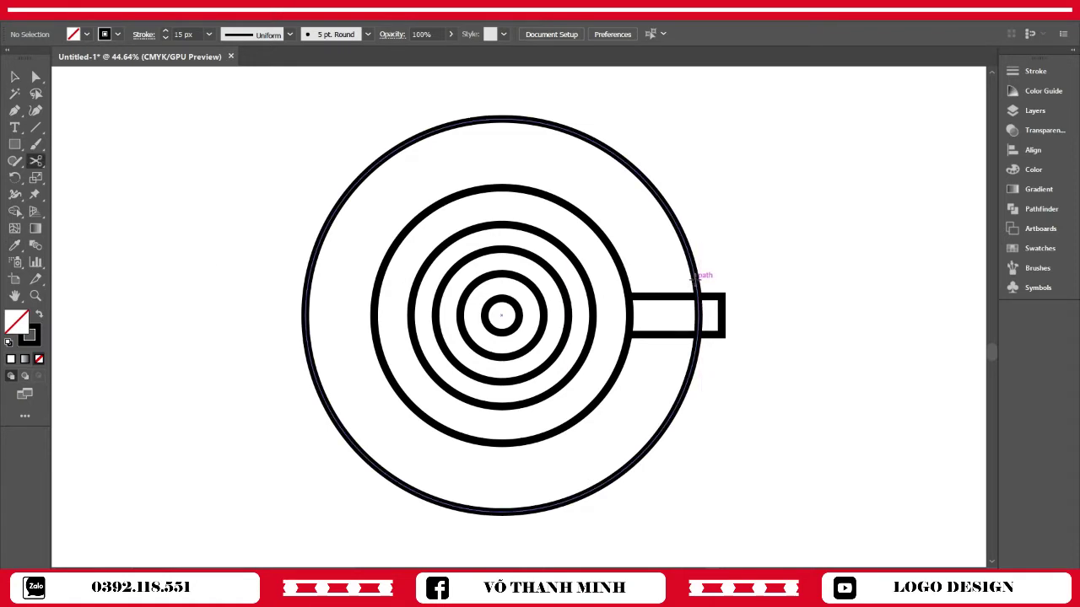
pyautogui.click(694, 278)
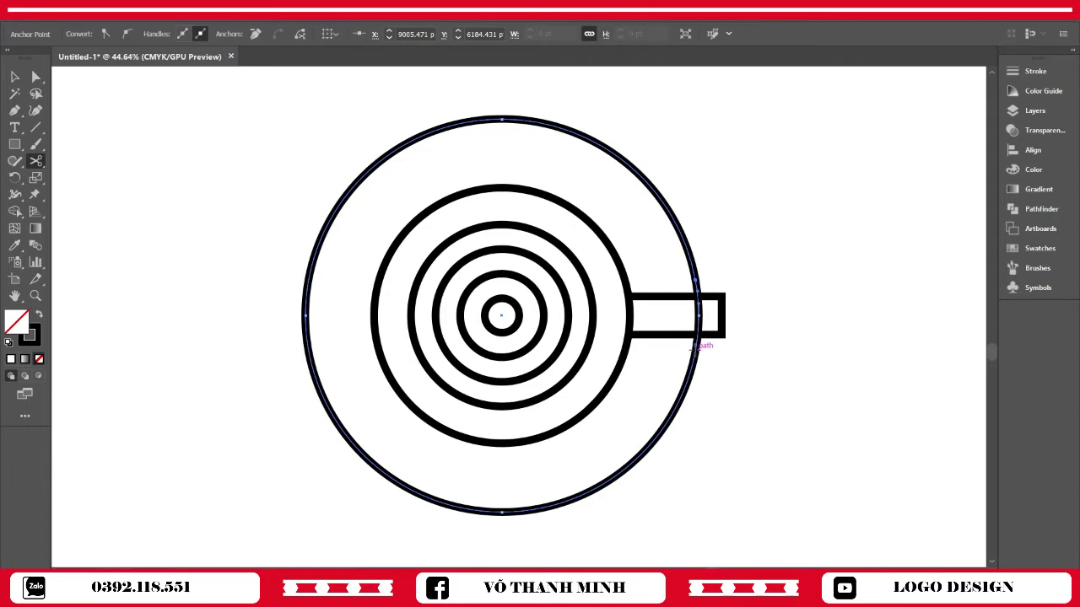
pyautogui.click(694, 348)
pyautogui.press('v')
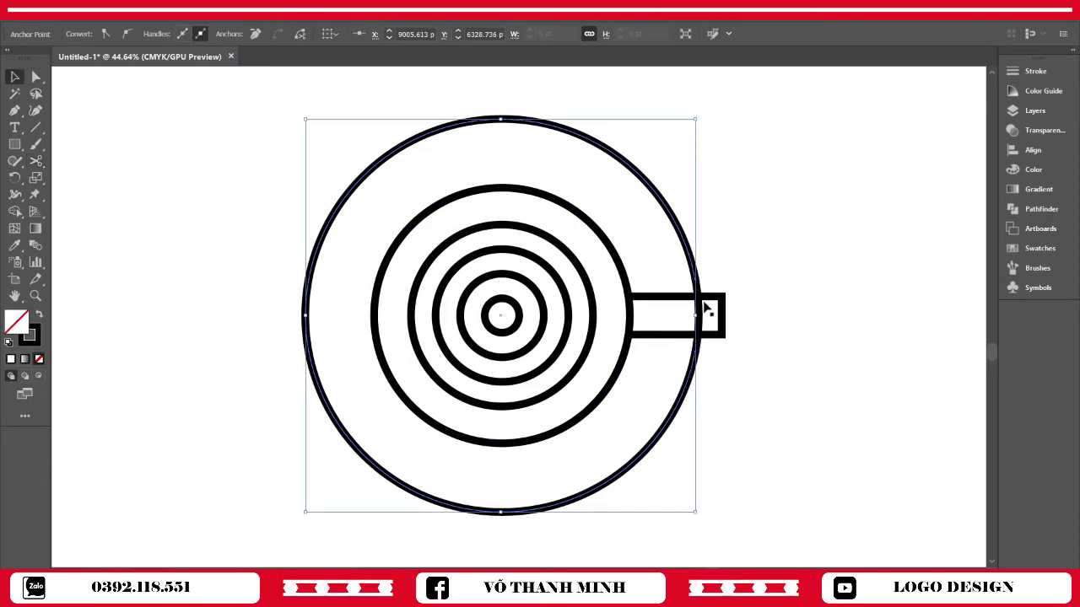
pyautogui.click(706, 309)
pyautogui.press('Delete')
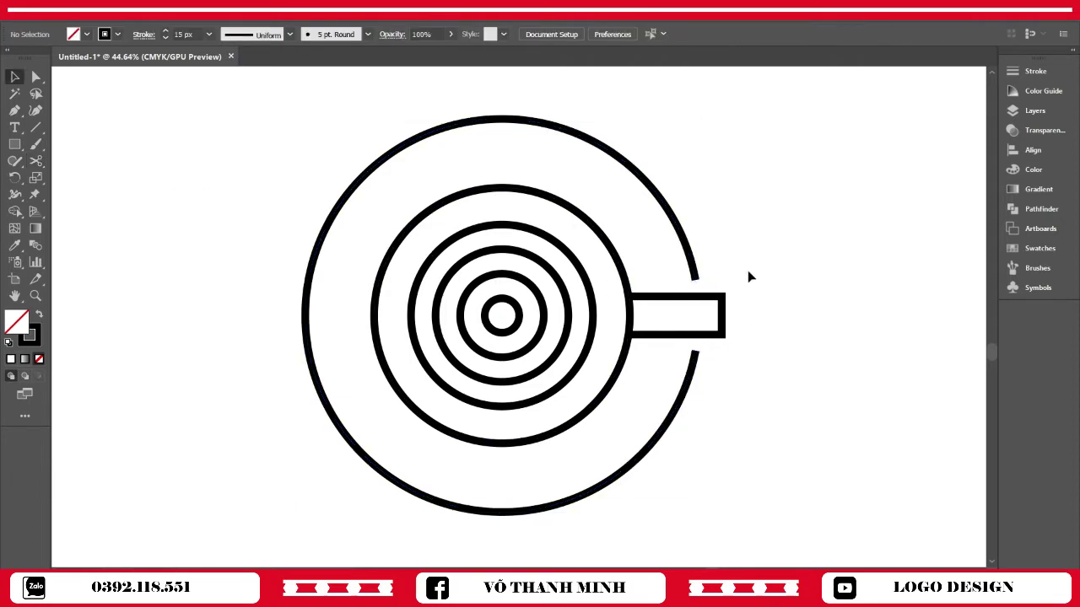
# Step: Apply round caps to all strokes and round the handle's outer right corners
pyautogui.moveTo(258, 148); pyautogui.dragTo(860, 511)
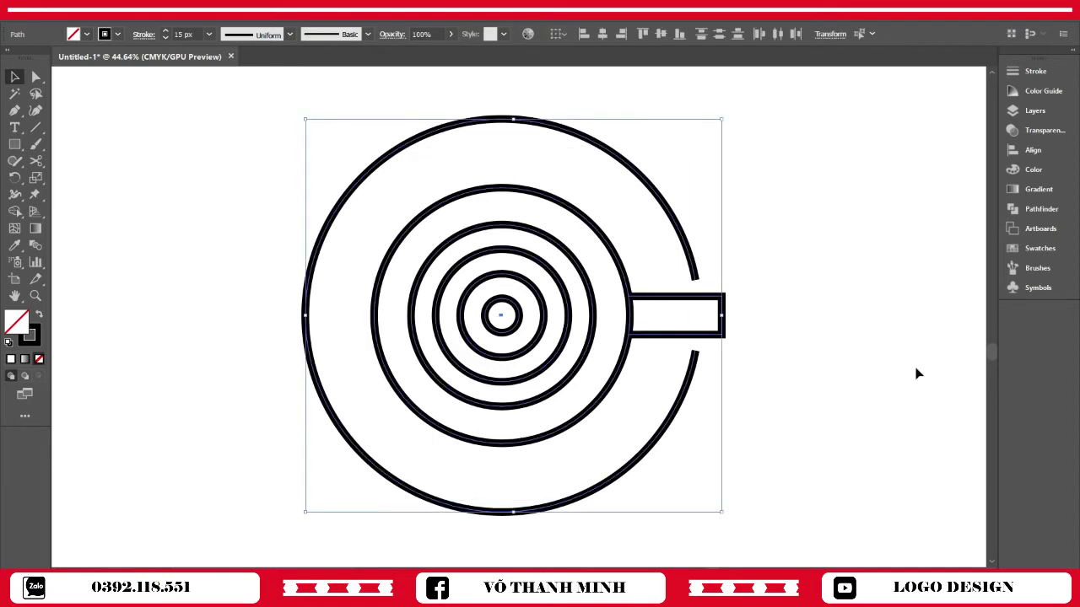
pyautogui.click(1037, 74)
pyautogui.click(807, 373)
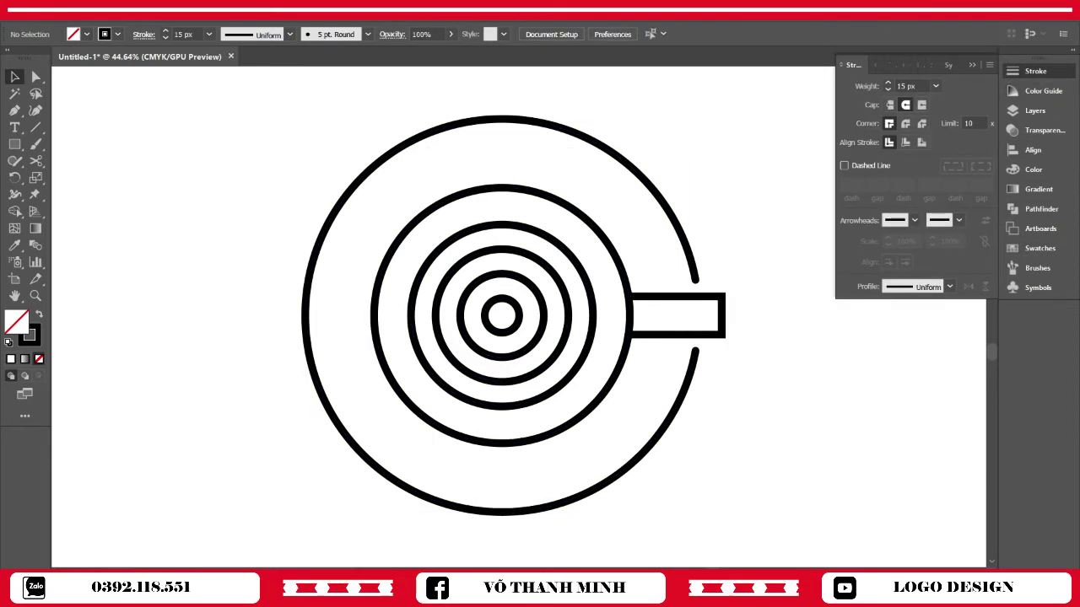
pyautogui.press('a')
pyautogui.click(723, 300)
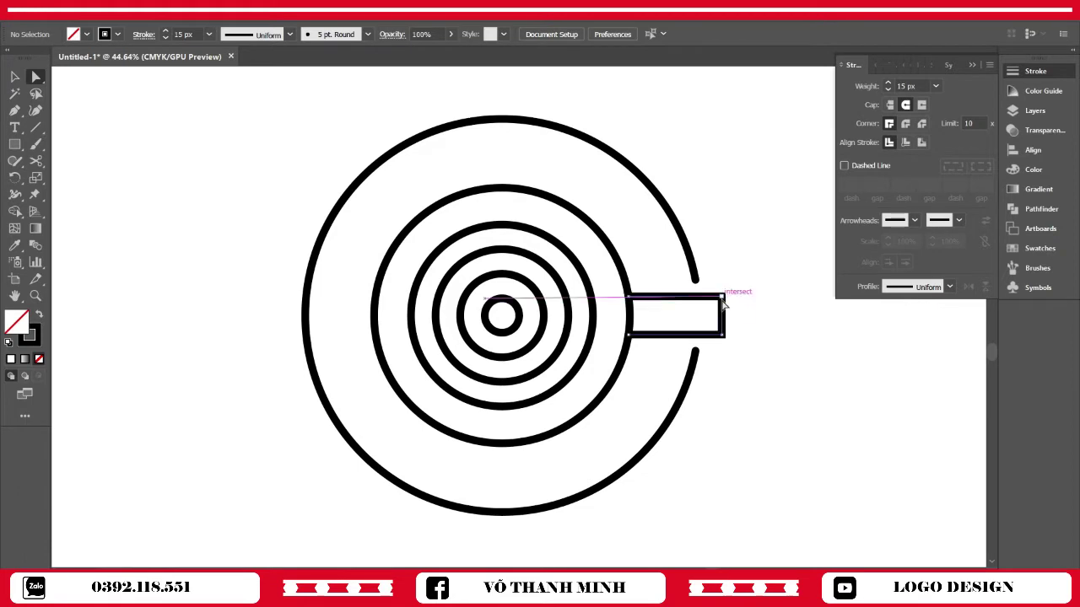
pyautogui.moveTo(731, 288)
pyautogui.mouseDown()
pyautogui.moveTo(723, 337)
pyautogui.moveTo(669, 329)
pyautogui.moveTo(699, 318)
pyautogui.mouseUp()
pyautogui.press('v')
pyautogui.click(749, 323)
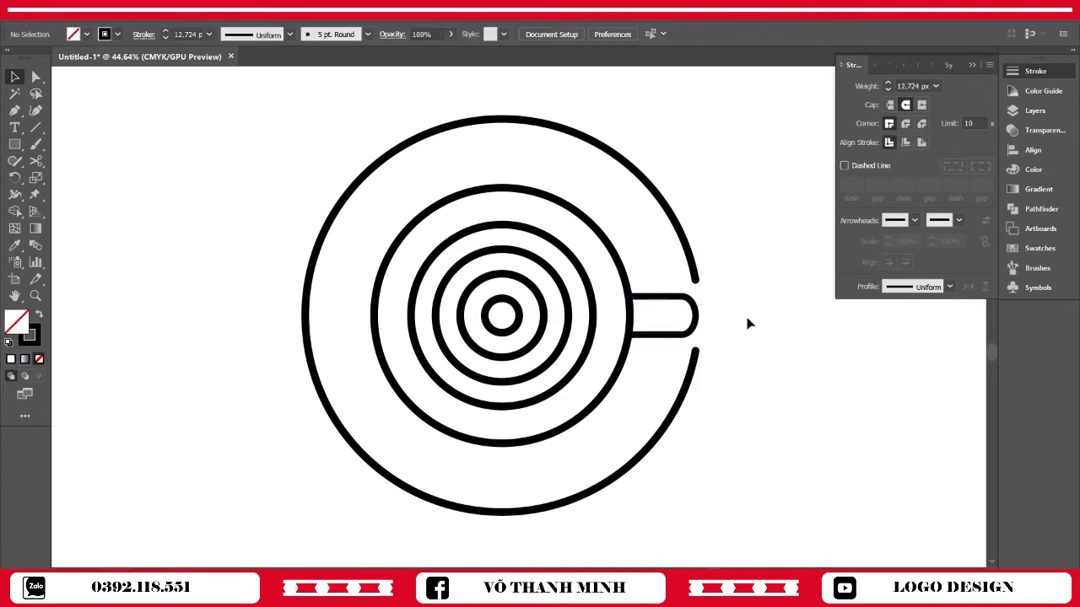
pyautogui.click(973, 66)
pyautogui.scroll(-1, 650, 472)
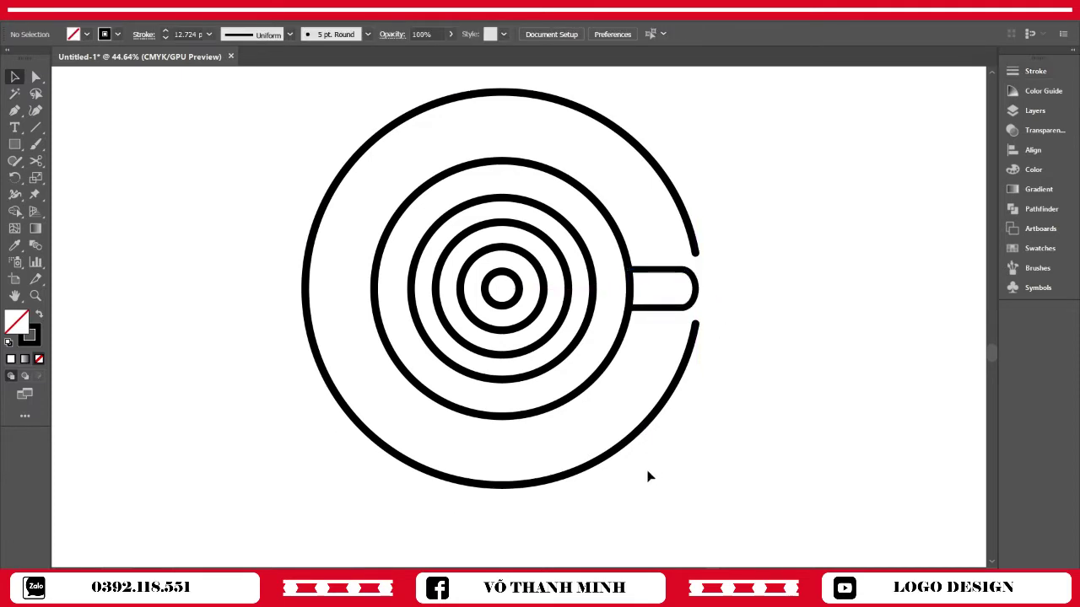
pyautogui.press('z')
pyautogui.moveTo(550, 310); pyautogui.dragTo(587, 373)
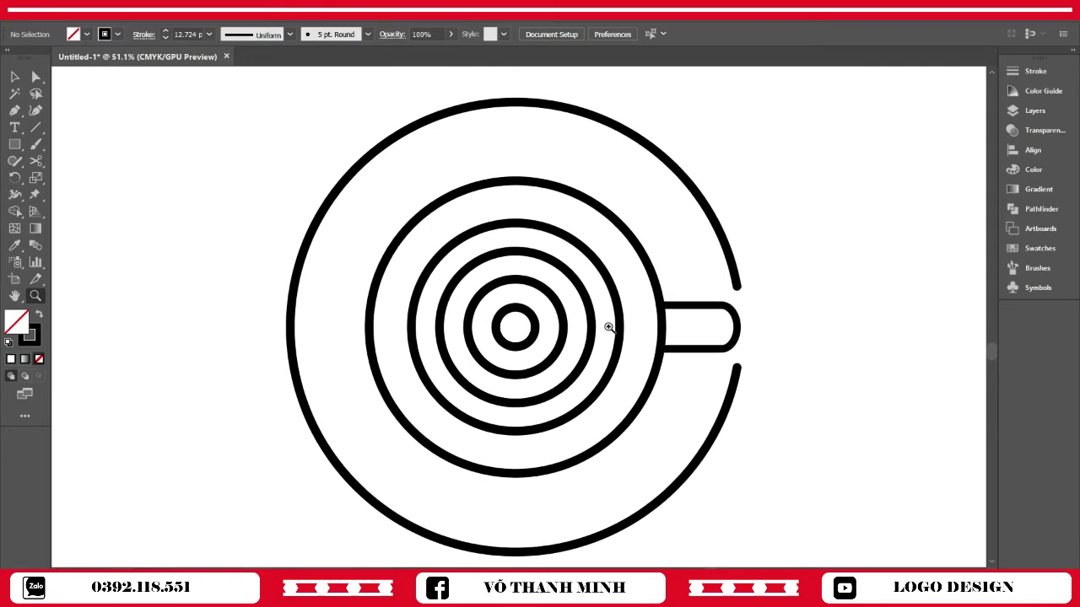
# Step: Cut open the innermost and second-innermost rings, deleting a small piece from each
pyautogui.press('c')
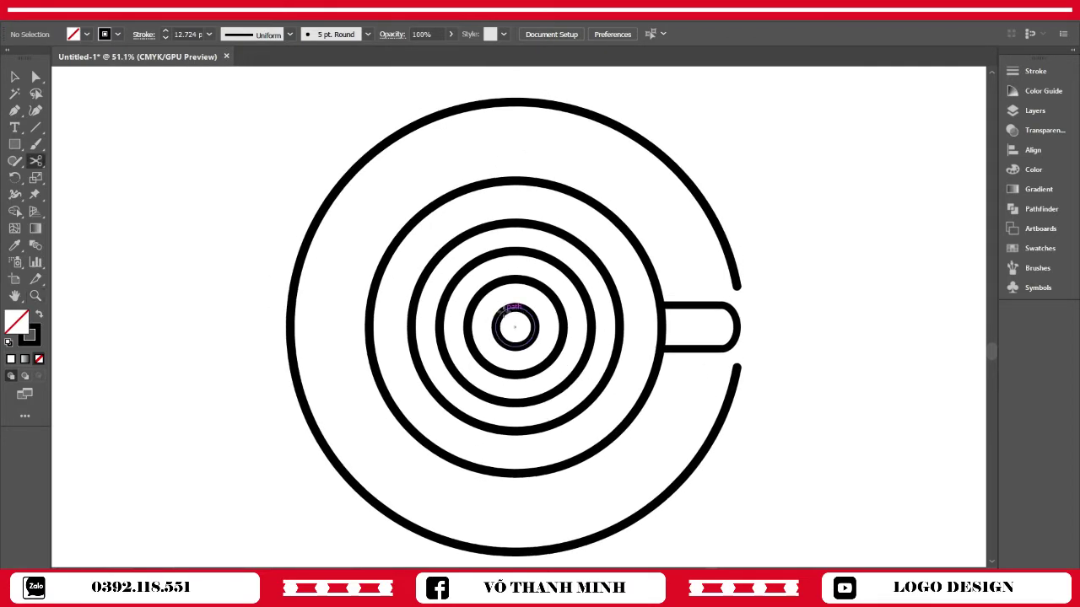
pyautogui.click(514, 307)
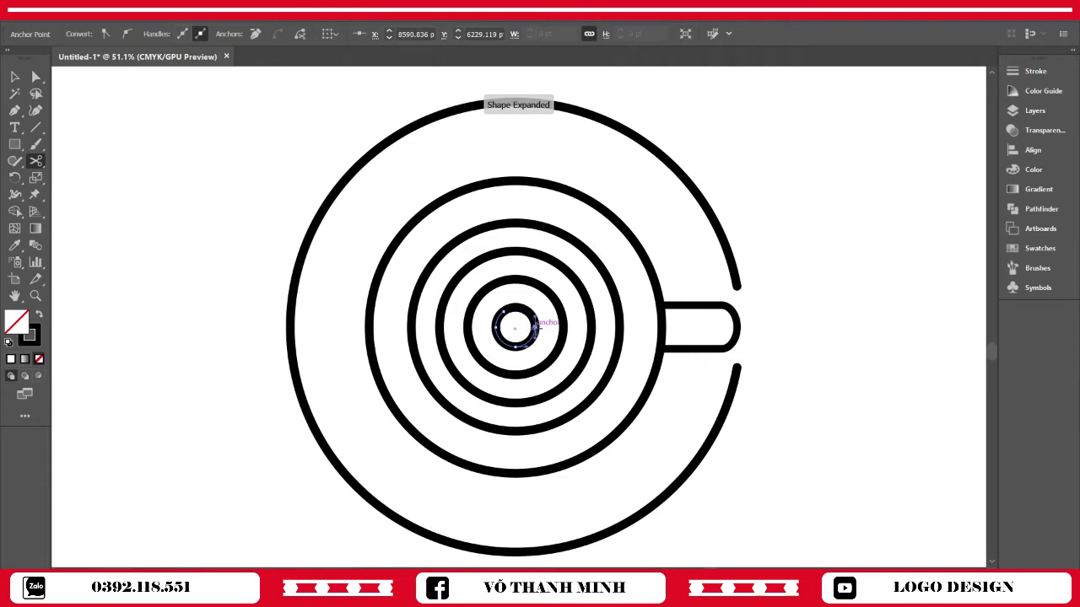
pyautogui.press('v')
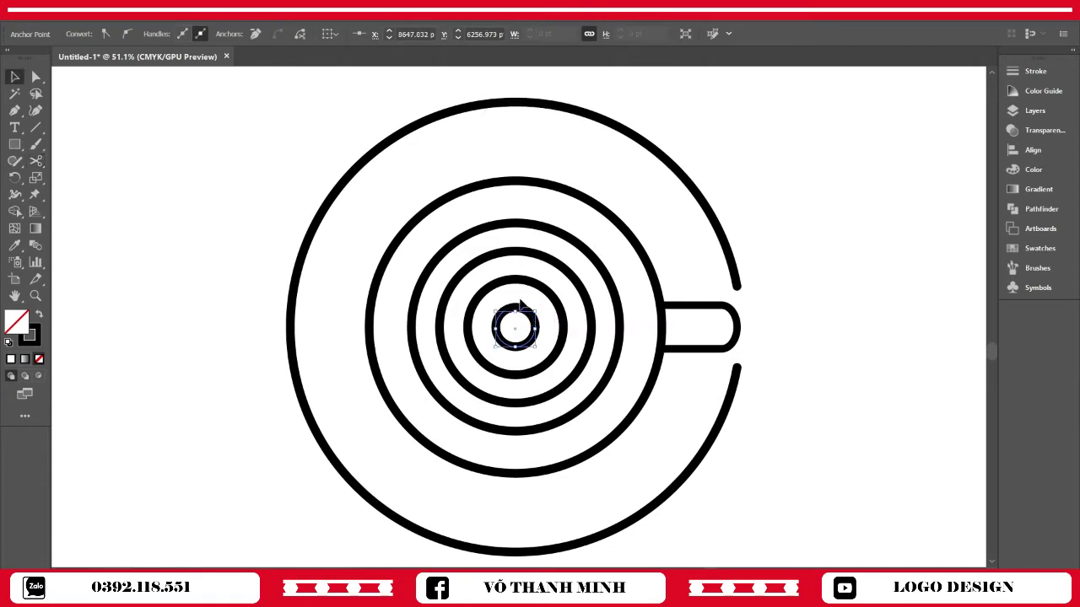
pyautogui.click(520, 305)
pyautogui.press('Delete')
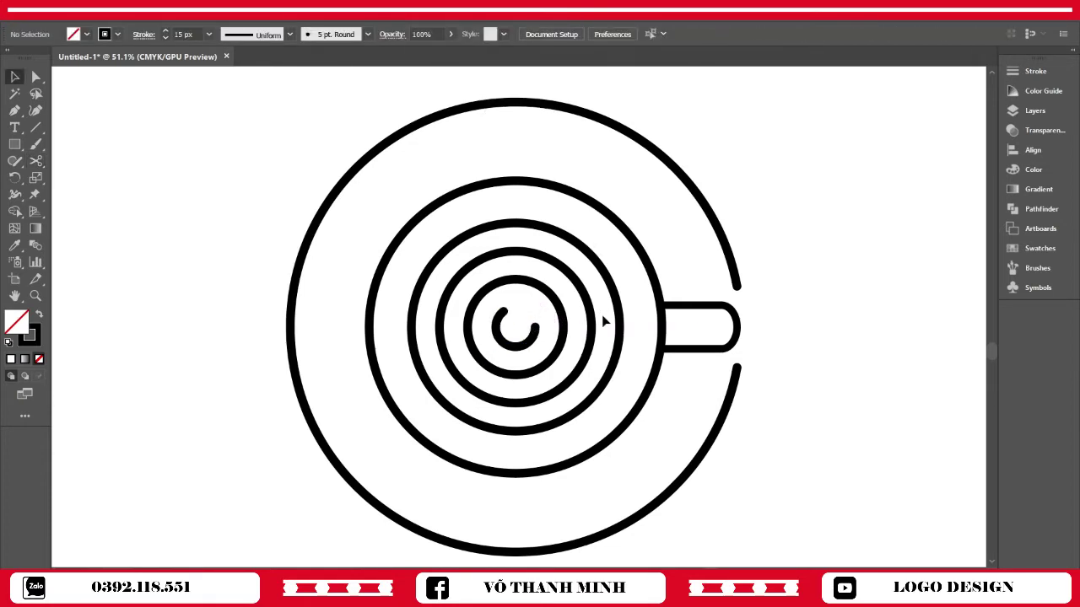
pyautogui.press('c')
pyautogui.click(547, 364)
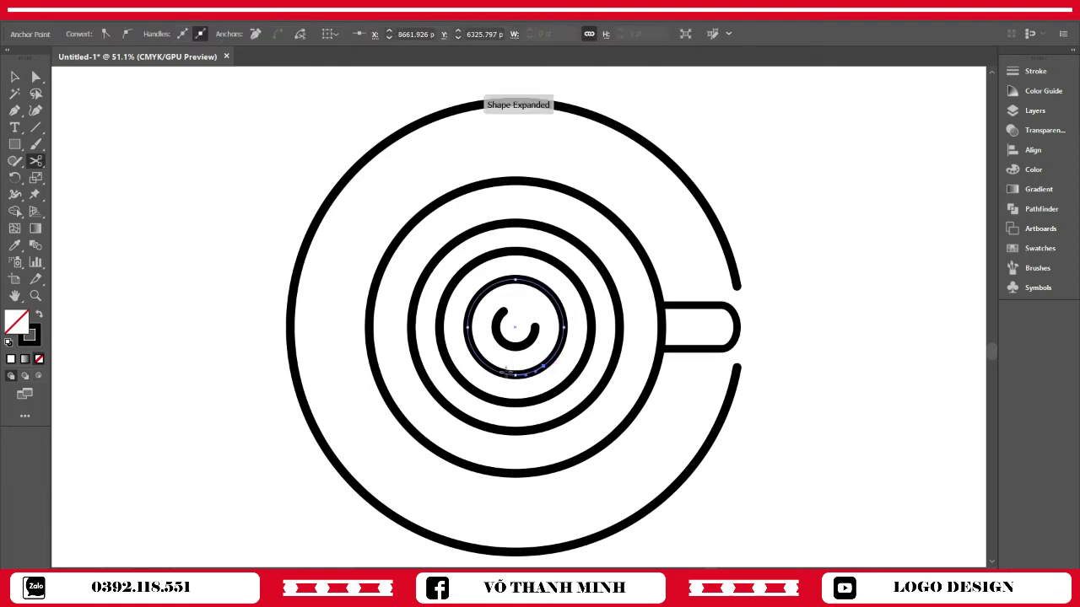
pyautogui.press('v')
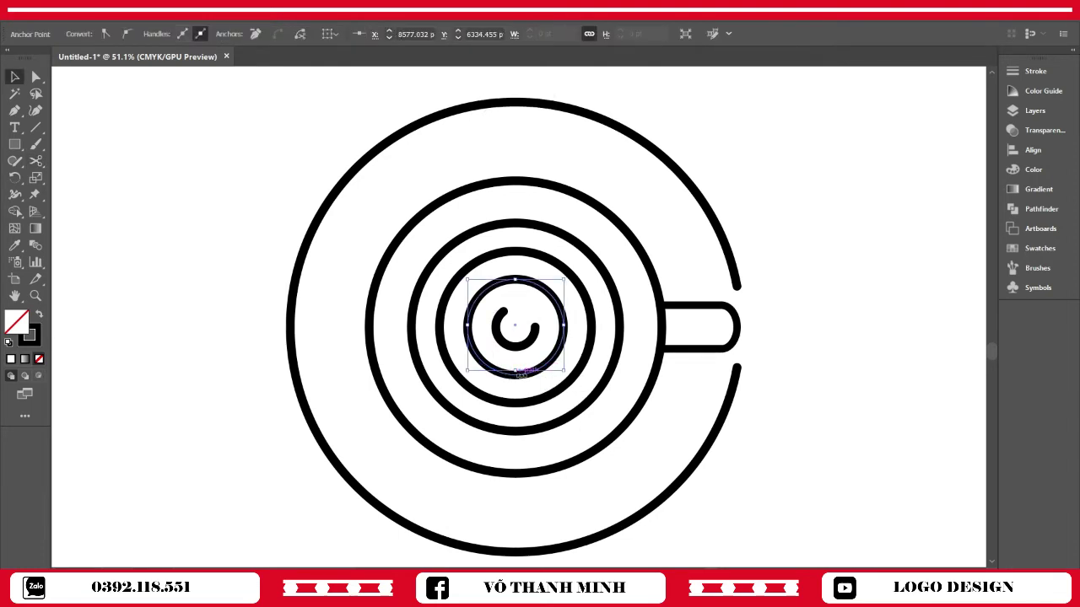
pyautogui.click(518, 382)
pyautogui.click(517, 371)
pyautogui.press('Delete')
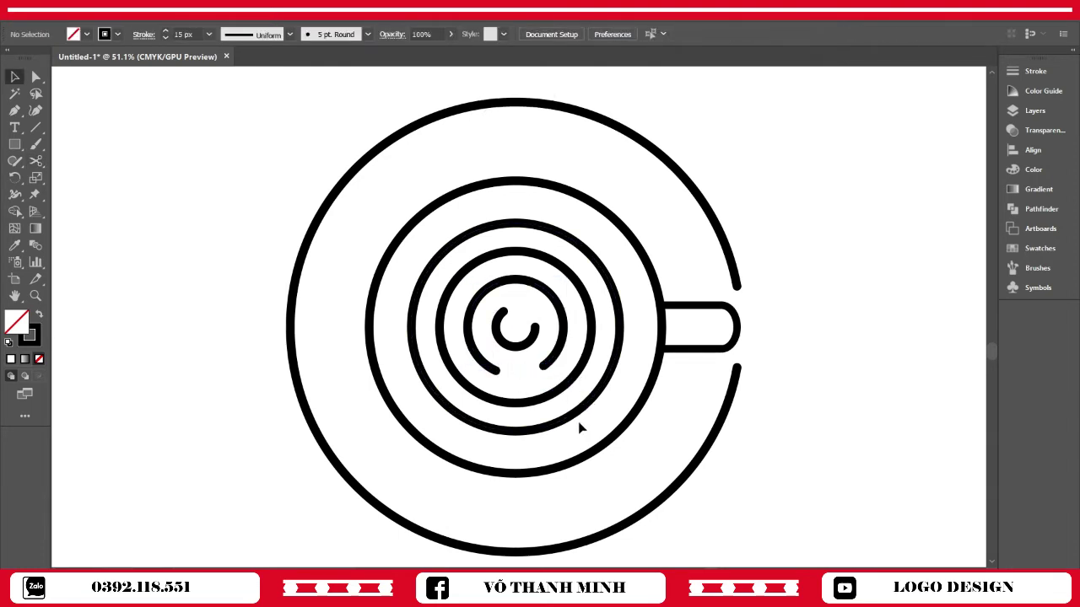
# Step: Cut gaps into the third and fourth rings by removing their upper arc pieces
pyautogui.press('c')
pyautogui.click(469, 267)
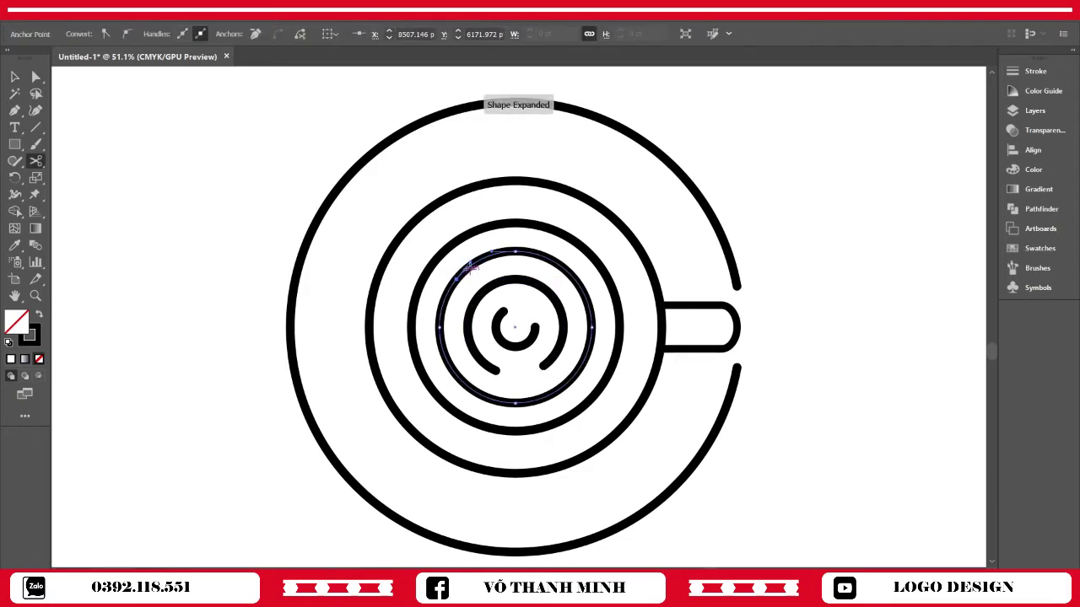
pyautogui.click(583, 288)
pyautogui.press('v')
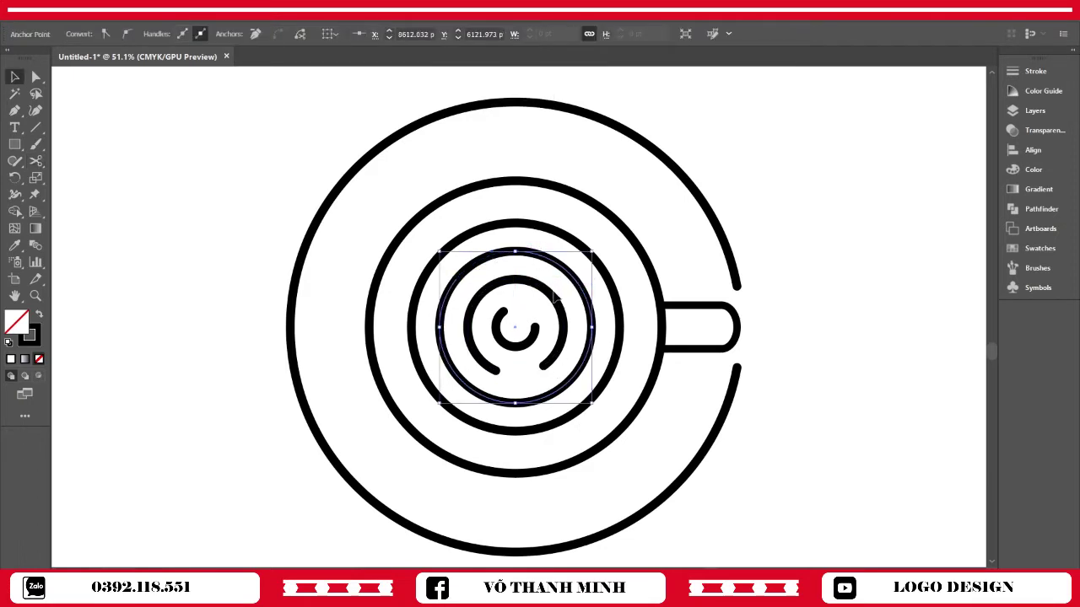
pyautogui.click(475, 266)
pyautogui.press('Delete')
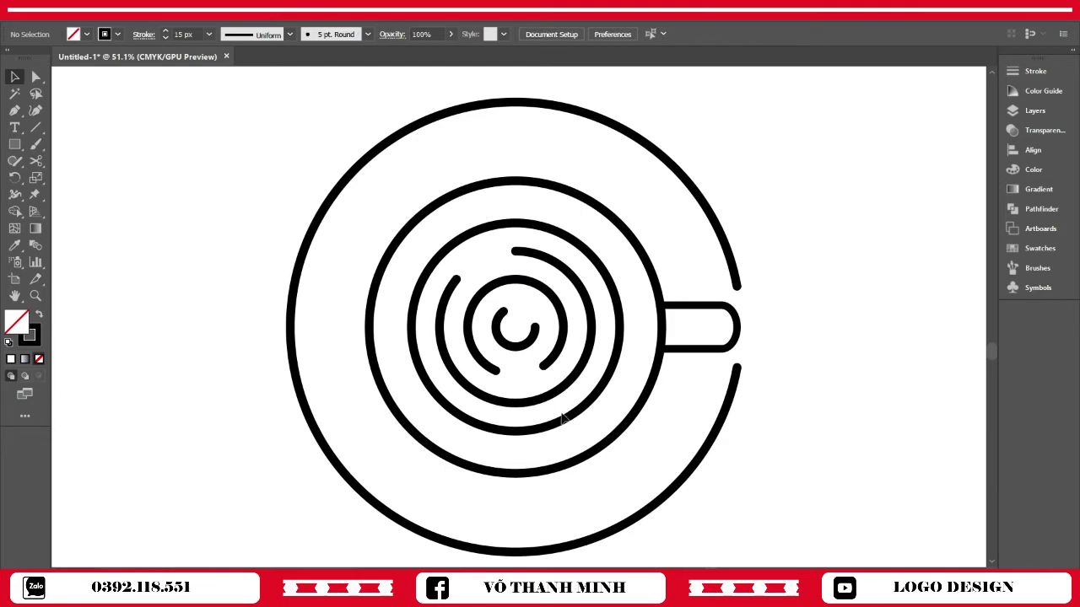
pyautogui.press('c')
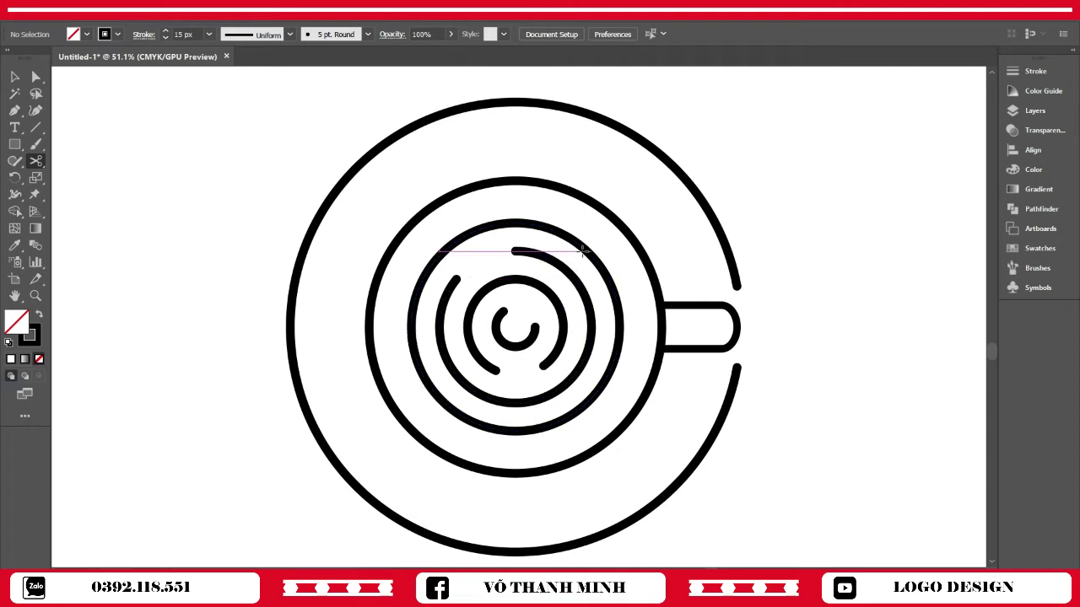
pyautogui.click(588, 250)
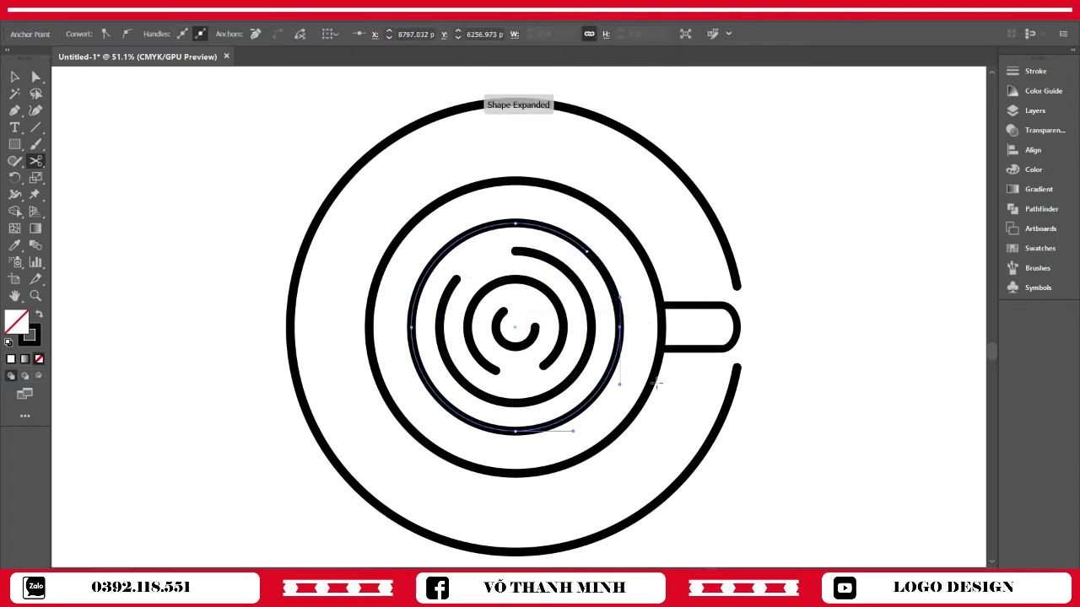
pyautogui.press('v')
pyautogui.click(621, 295)
pyautogui.click(621, 296)
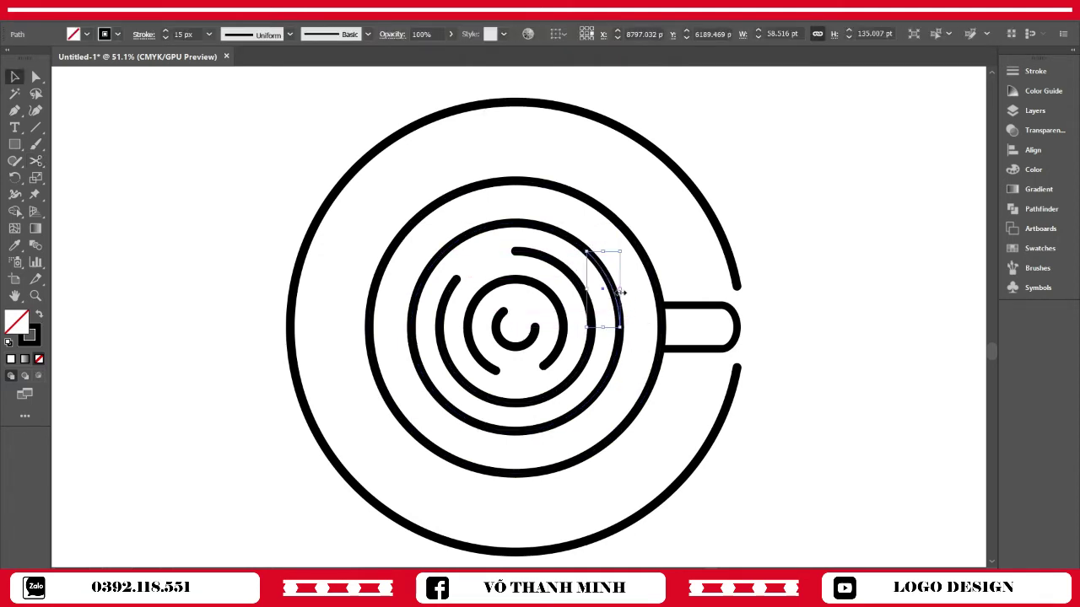
pyautogui.press('Delete')
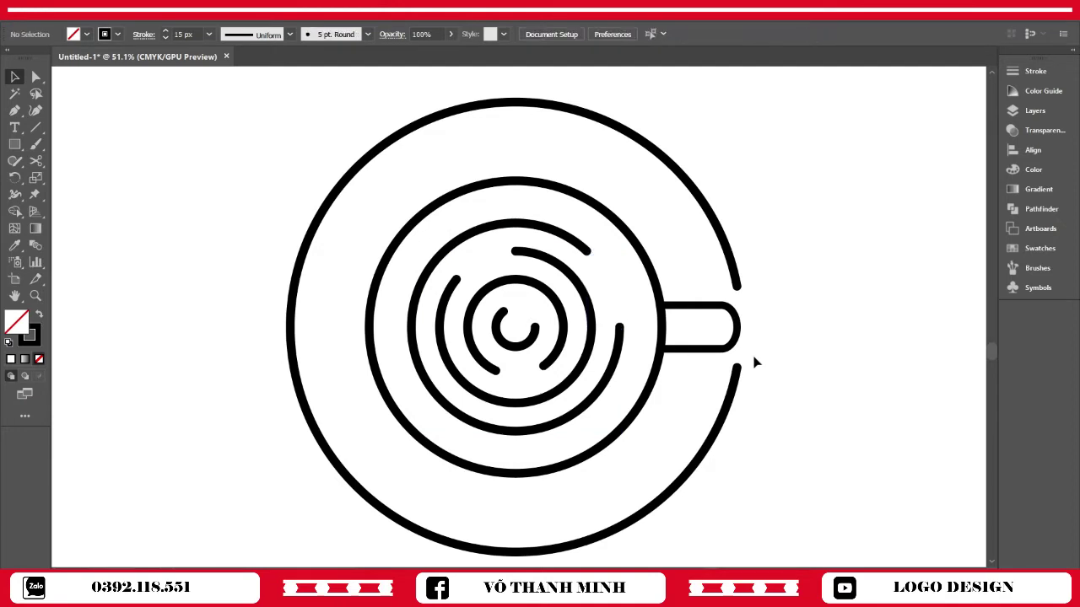
pyautogui.press('z')
pyautogui.moveTo(686, 414); pyautogui.dragTo(741, 434)
pyautogui.click(14, 77)
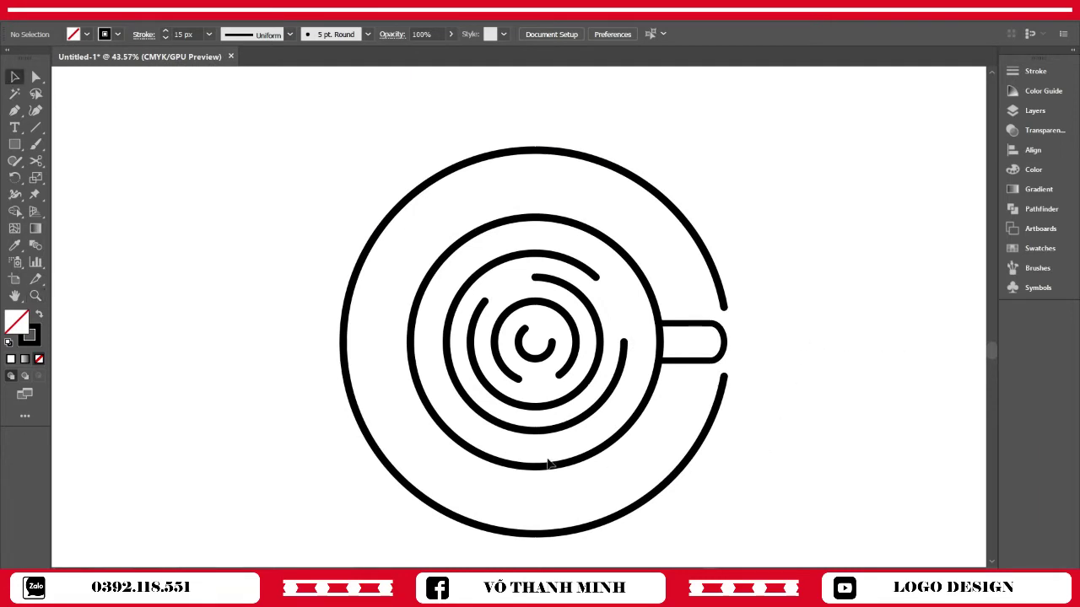
# Step: Draw a 660 pt circle and give it a 1 px stroke
pyautogui.moveTo(14, 144); pyautogui.dragTo(59, 177)
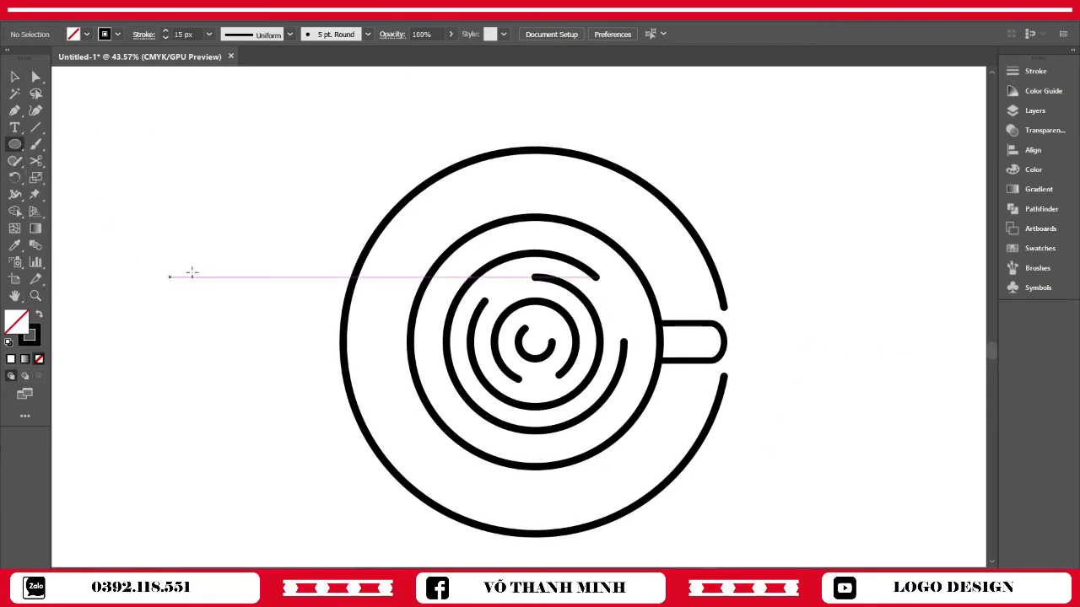
pyautogui.click(534, 342)
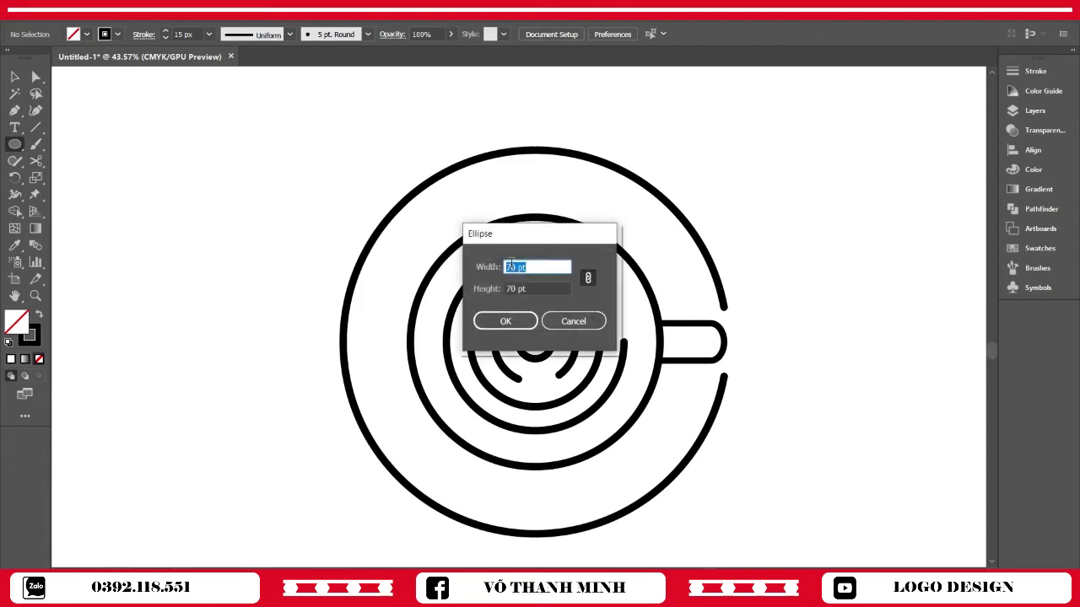
pyautogui.write('64')
pyautogui.press('Return')
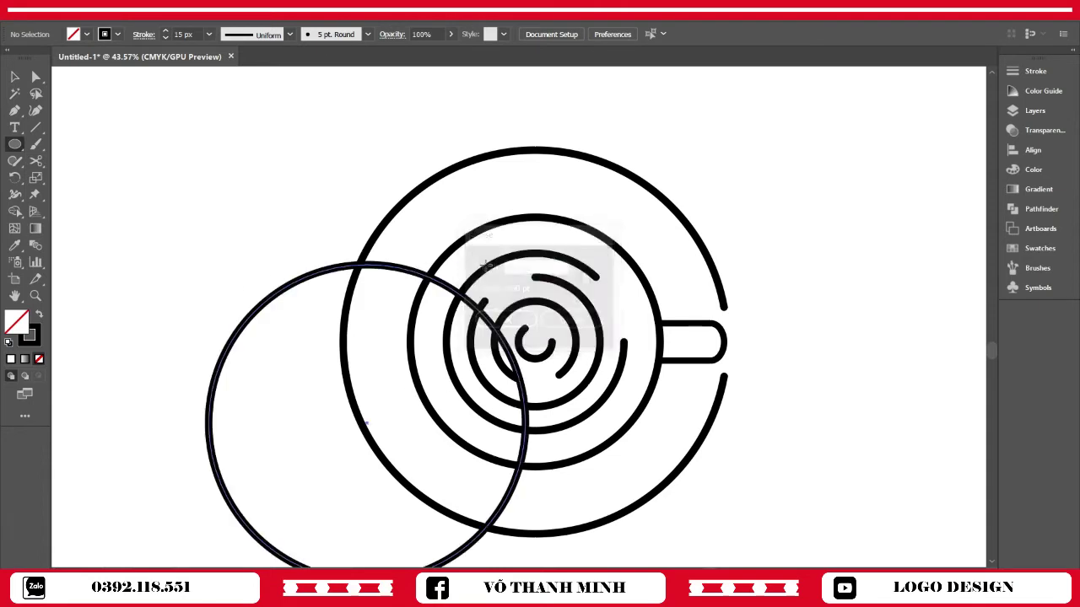
pyautogui.click(16, 77)
pyautogui.click(207, 35)
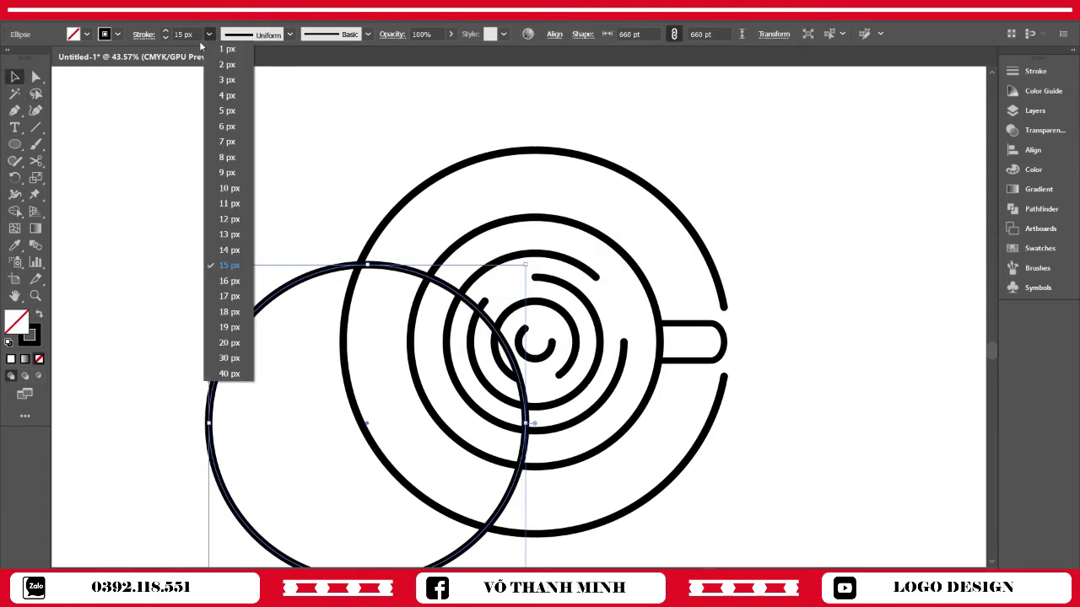
pyautogui.click(224, 47)
# Step: Centre the thin circle horizontally and vertically on the outer saucer ring
pyautogui.click(392, 223)
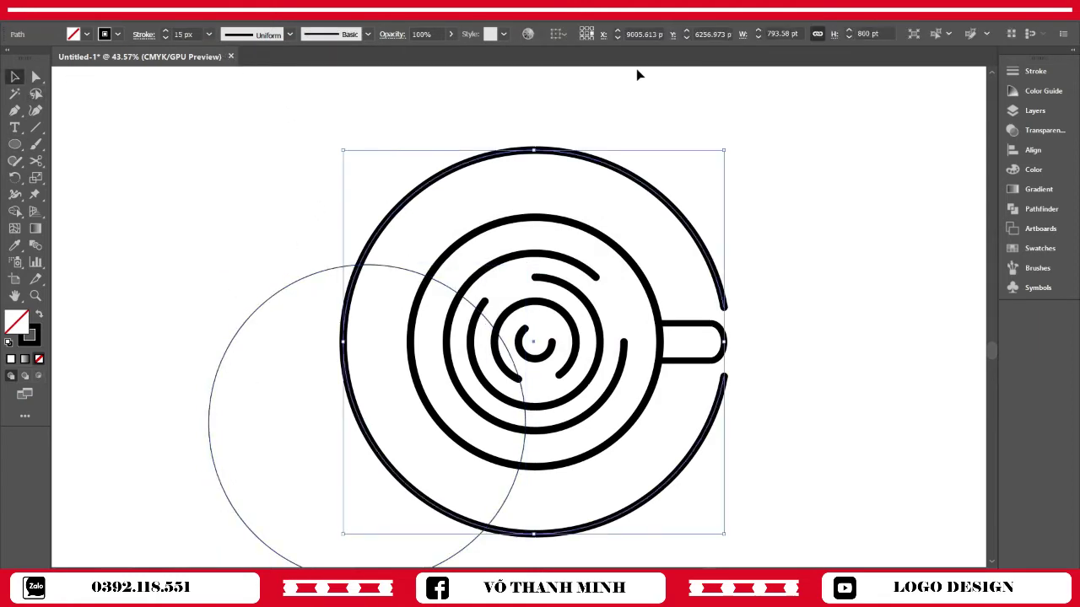
pyautogui.moveTo(250, 237)
pyautogui.mouseDown()
pyautogui.moveTo(369, 285)
pyautogui.moveTo(386, 235)
pyautogui.mouseUp()
pyautogui.click(385, 231)
pyautogui.click(602, 34)
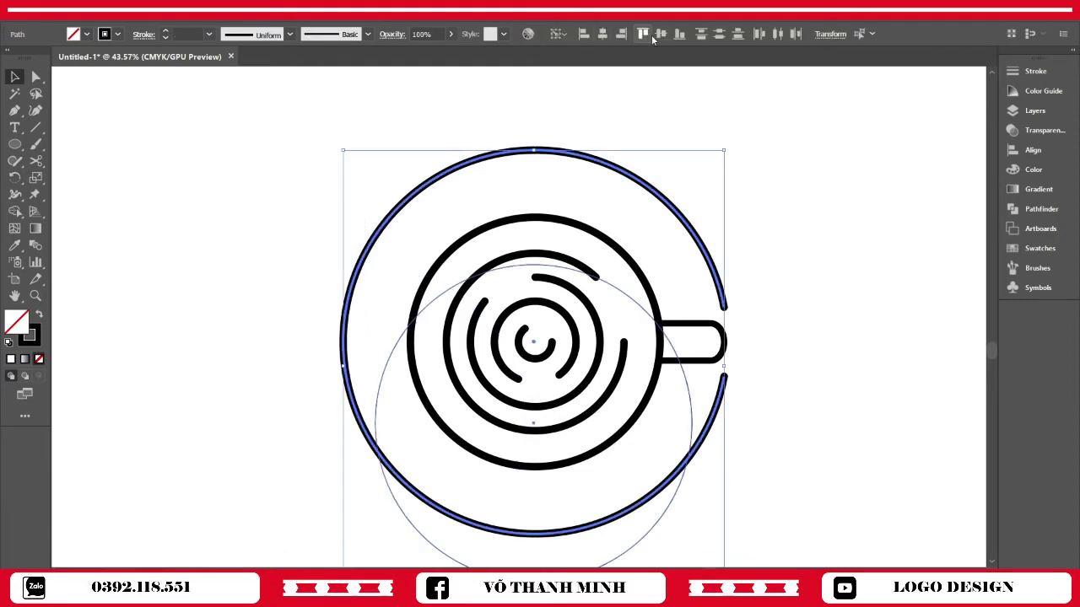
pyautogui.click(661, 34)
pyautogui.click(797, 373)
pyautogui.scroll(-1, 818, 405)
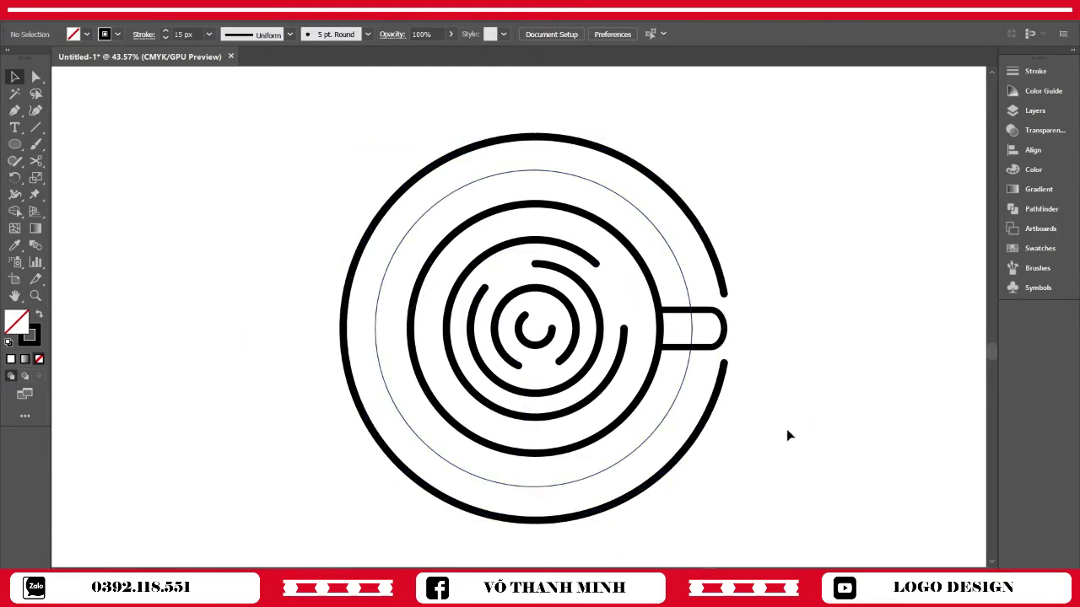
pyautogui.press('z')
pyautogui.click(735, 441)
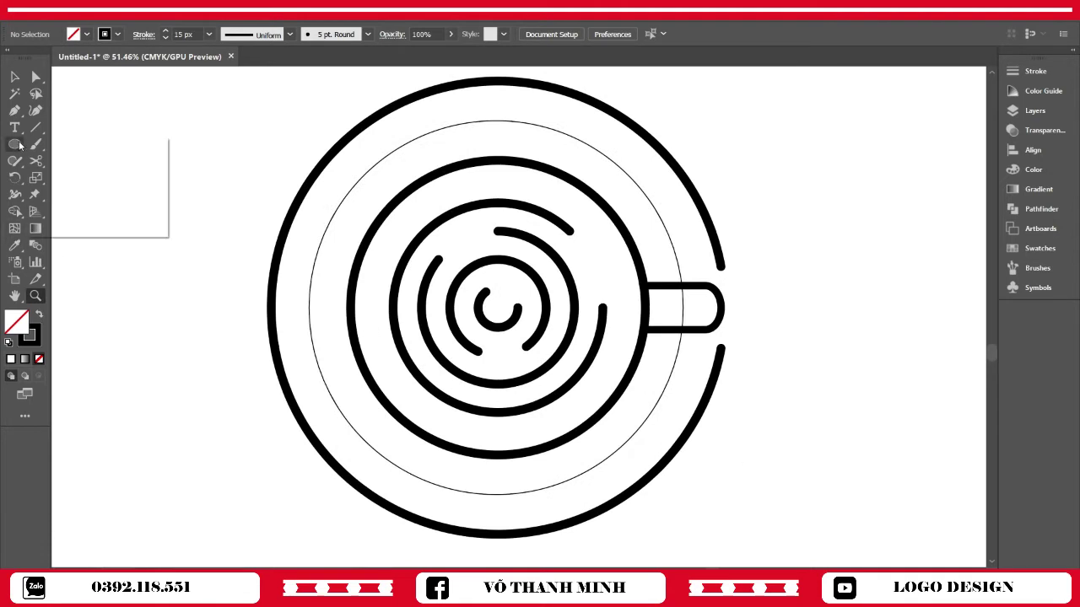
# Step: Draw a long 1 px band rectangle across the cup, centred on the outer ring
pyautogui.moveTo(15, 143); pyautogui.dragTo(68, 141)
pyautogui.moveTo(192, 237)
pyautogui.mouseDown()
pyautogui.moveTo(697, 335)
pyautogui.moveTo(764, 331)
pyautogui.moveTo(765, 315)
pyautogui.mouseUp()
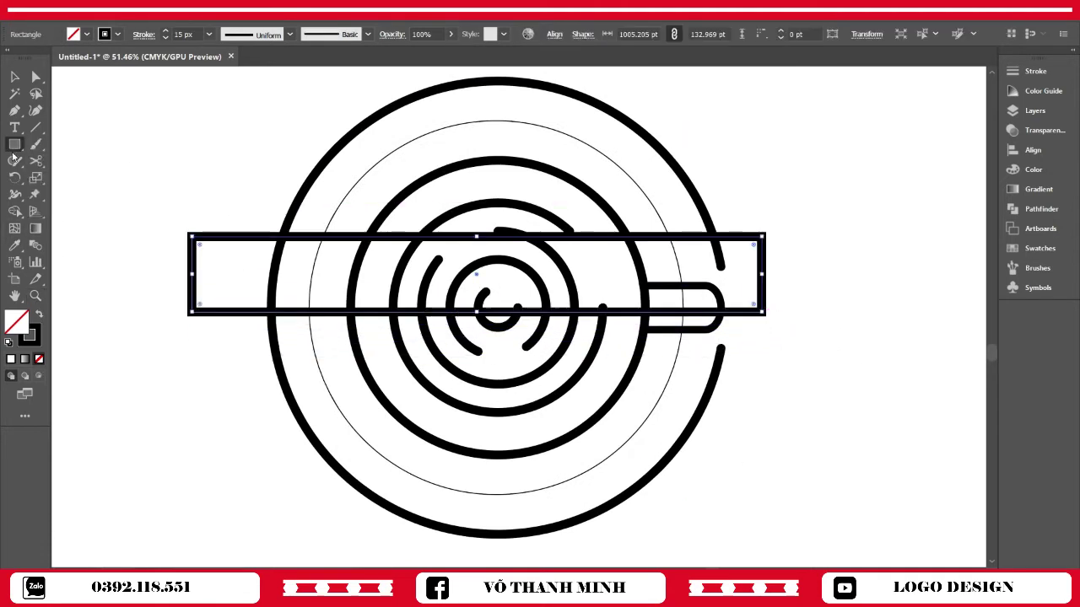
pyautogui.press('v')
pyautogui.click(208, 33)
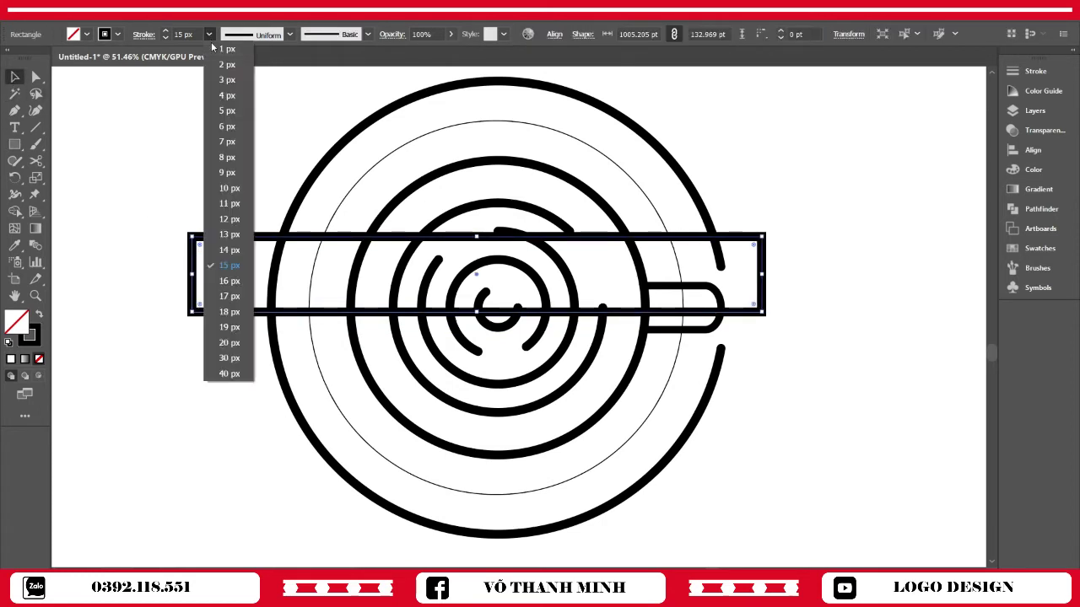
pyautogui.click(213, 43)
pyautogui.moveTo(196, 196)
pyautogui.mouseDown()
pyautogui.moveTo(212, 229)
pyautogui.moveTo(278, 291)
pyautogui.mouseUp()
pyautogui.click(604, 33)
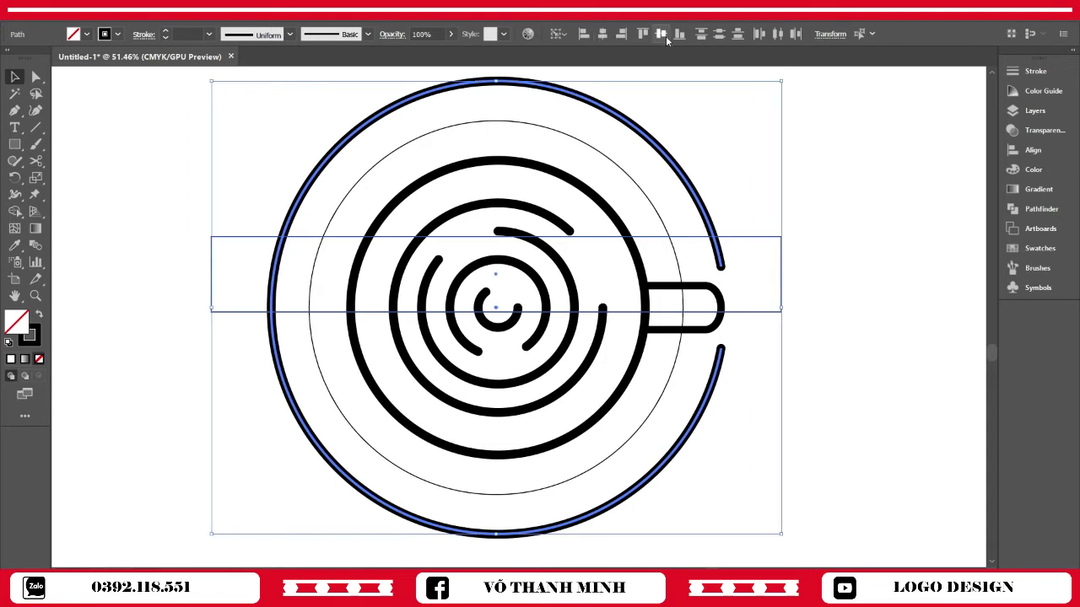
pyautogui.click(661, 33)
pyautogui.click(848, 199)
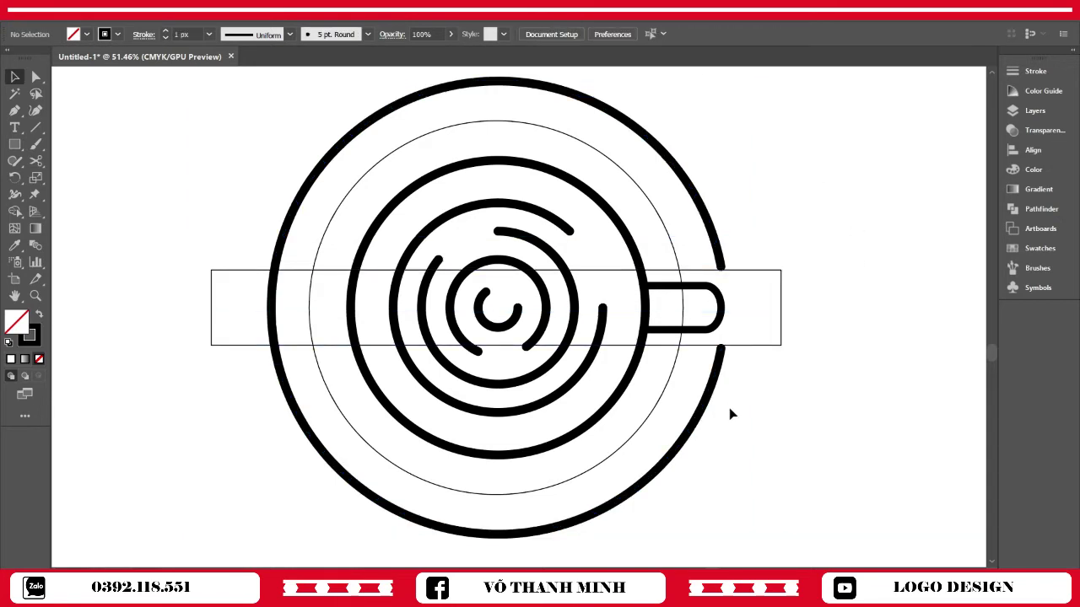
pyautogui.scroll(-1, 753, 393)
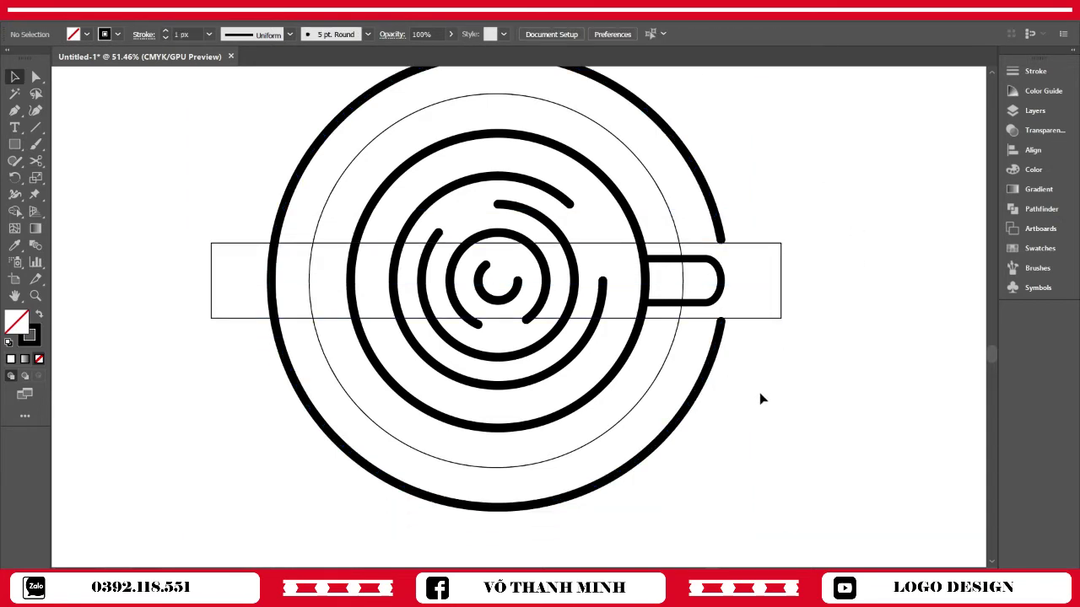
pyautogui.click(330, 196)
# Step: Remove the band area from the thin circle and cut its paths at the arc ends
pyautogui.keyDown('shift'); pyautogui.click(338, 247); pyautogui.keyUp('shift')
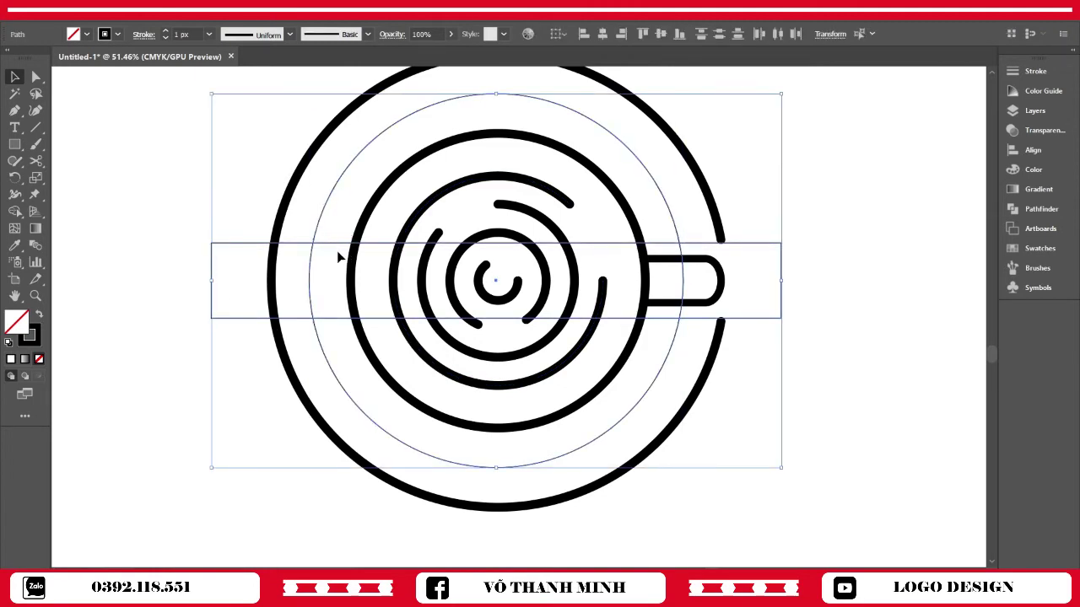
pyautogui.hotkey('shift', 'm')
pyautogui.moveTo(816, 282); pyautogui.dragTo(210, 285)
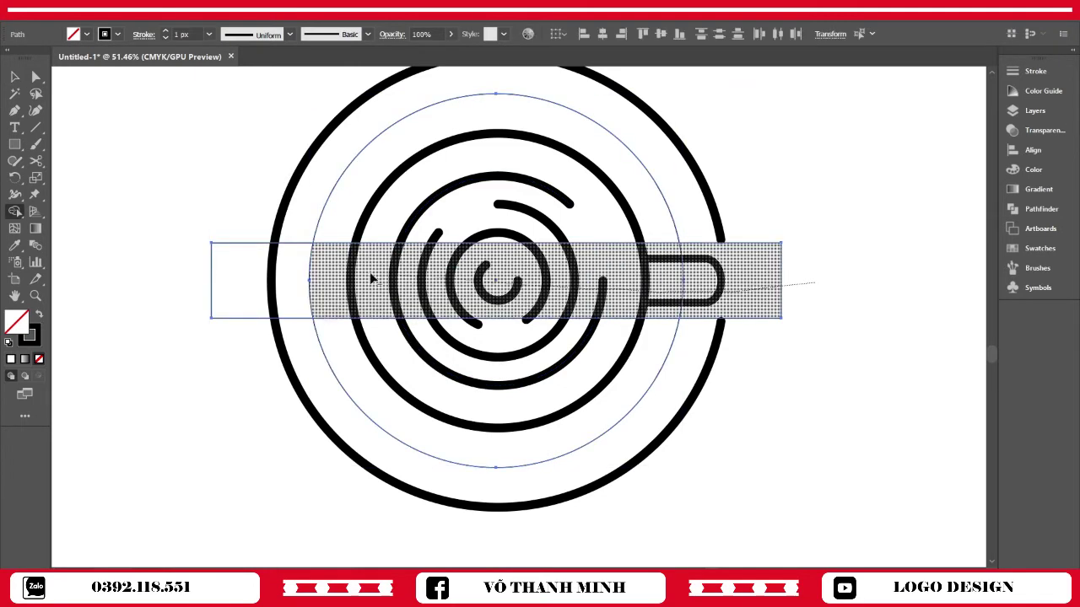
pyautogui.press('c')
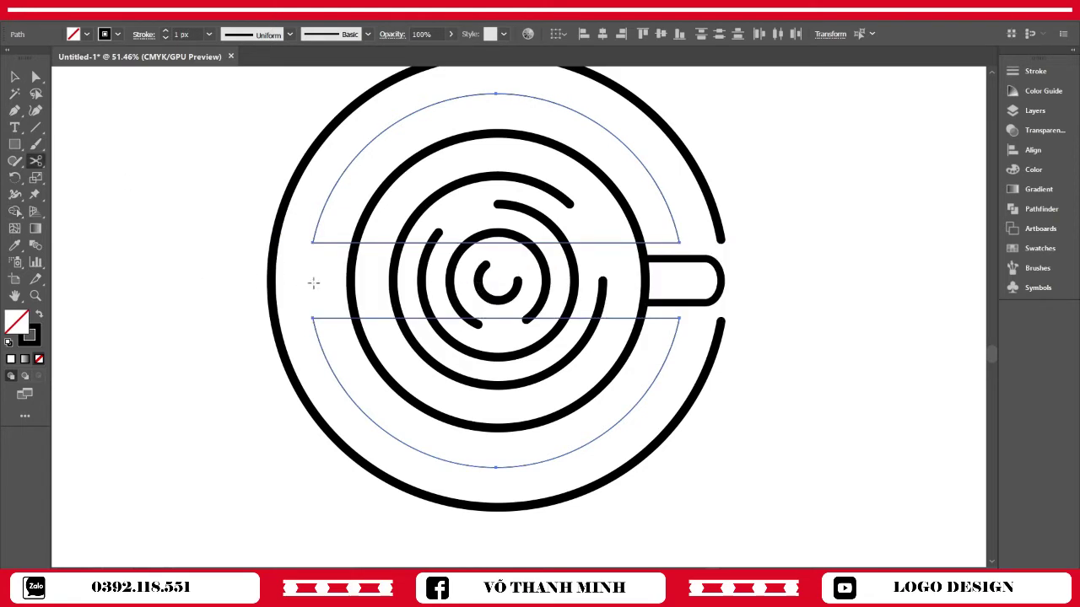
pyautogui.click(311, 242)
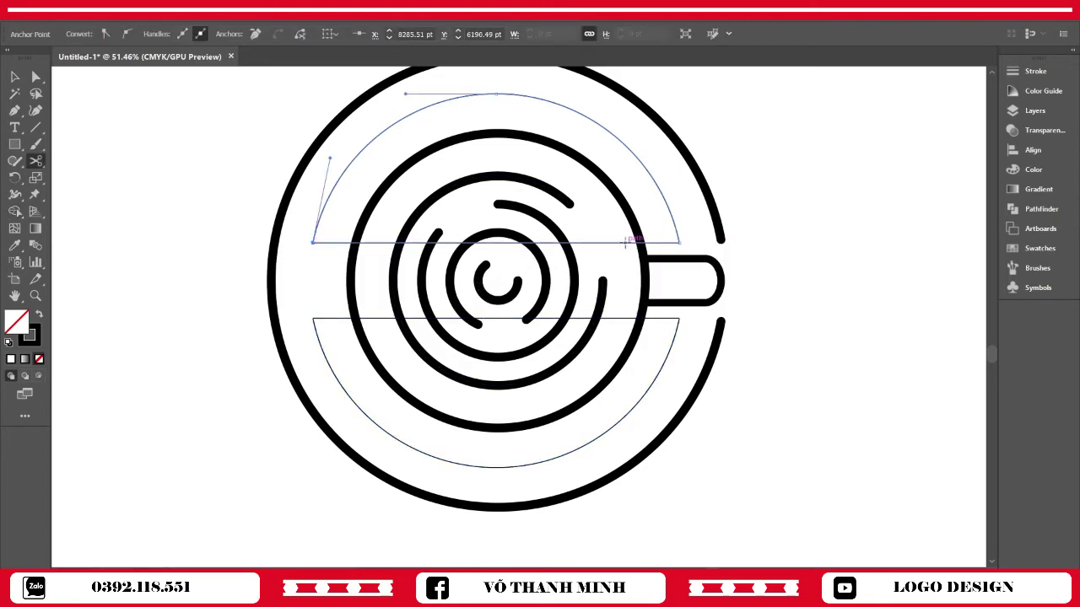
pyautogui.click(679, 242)
pyautogui.click(679, 319)
pyautogui.click(679, 320)
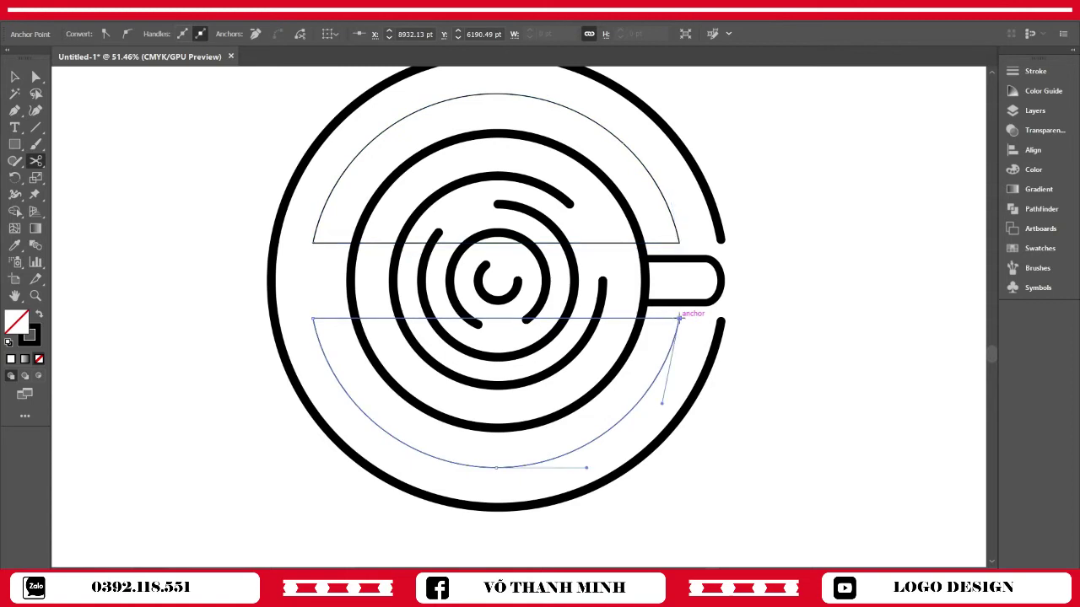
pyautogui.click(309, 317)
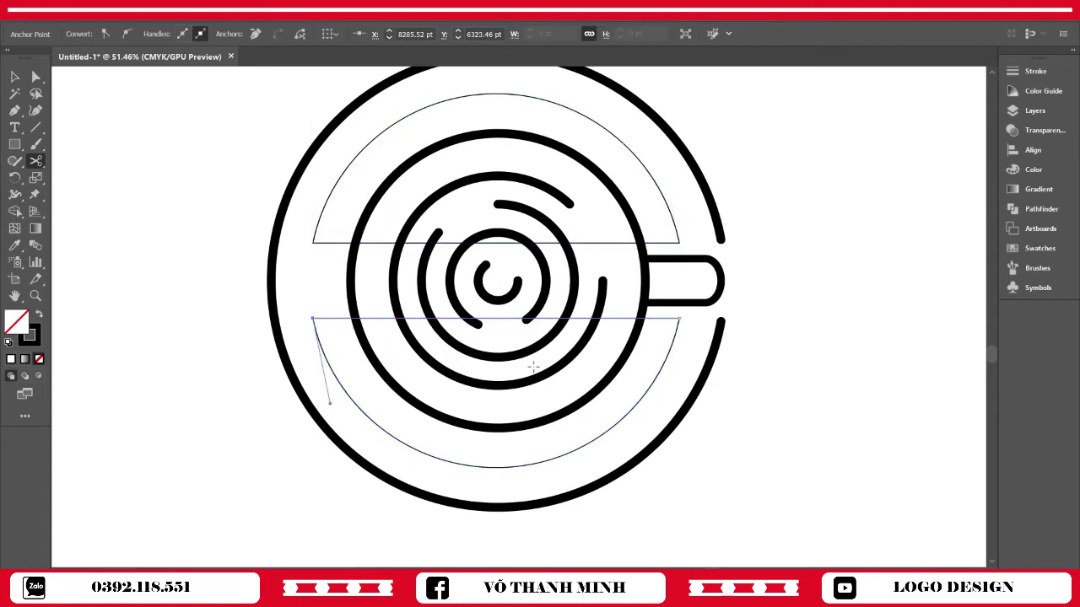
# Step: Delete the upper and lower straight segments, leaving separate upper and lower arcs
pyautogui.press('v')
pyautogui.click(354, 318)
pyautogui.click(347, 243)
pyautogui.press('Delete')
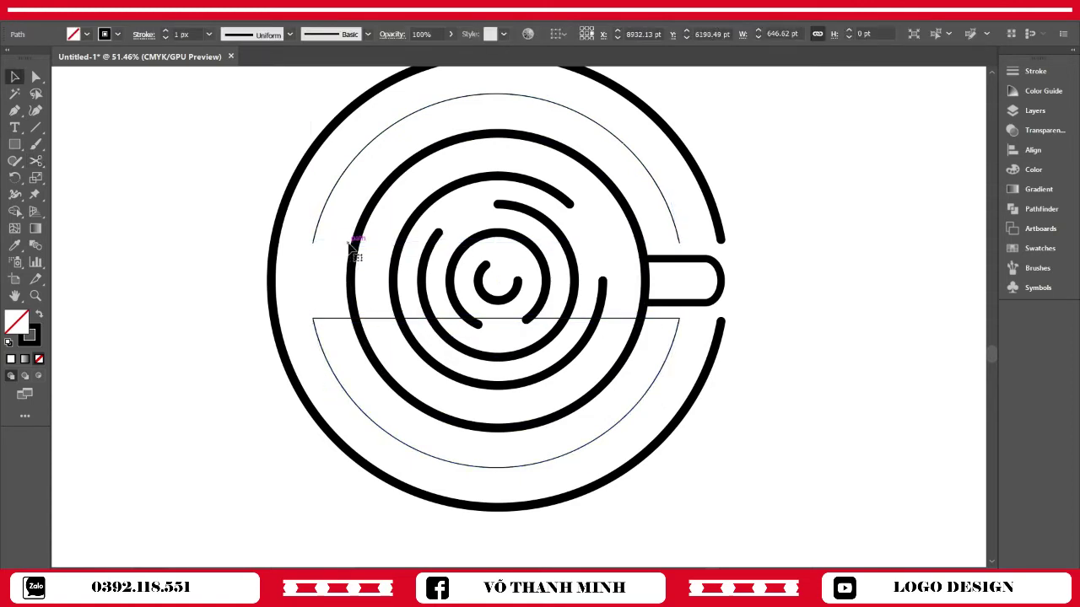
pyautogui.click(332, 320)
pyautogui.press('Delete')
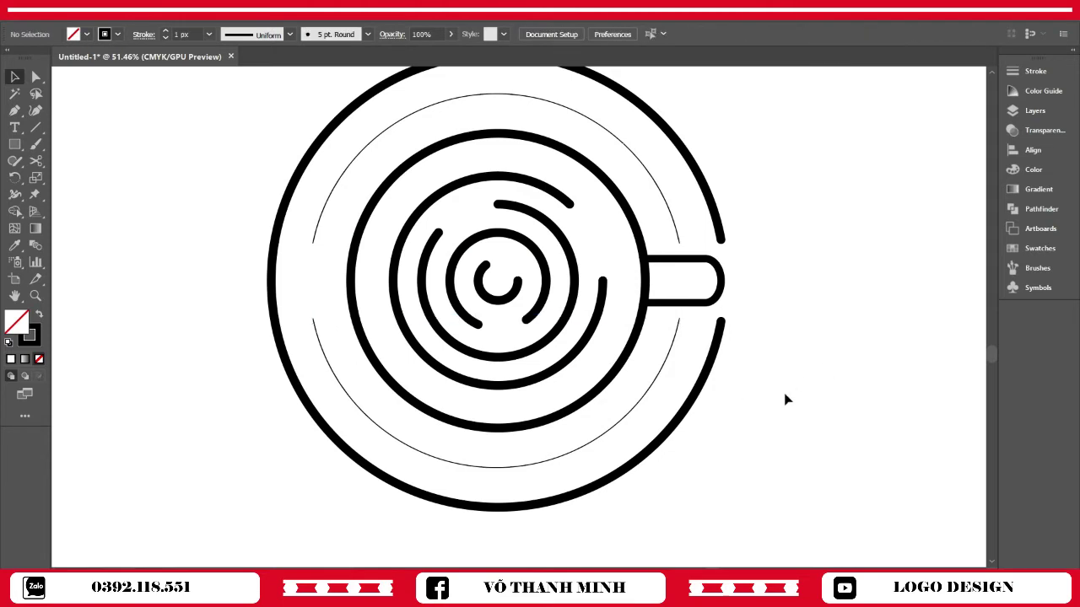
pyautogui.scroll(2, 759, 413)
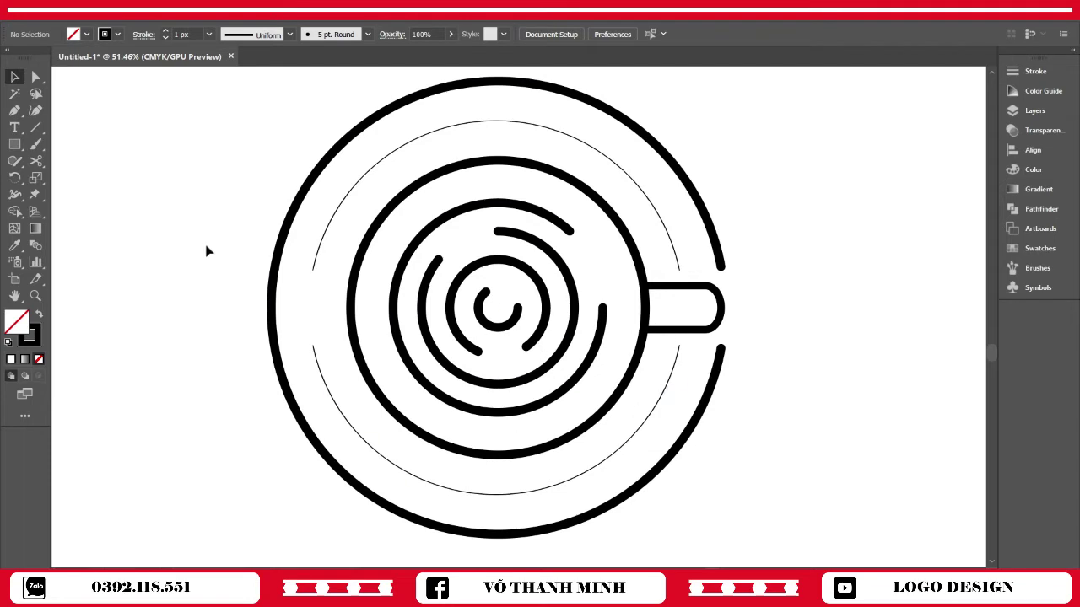
# Step: Run the text TEA | COFFEE along the upper arc with Type on a Path
pyautogui.moveTo(21, 133); pyautogui.dragTo(59, 165)
pyautogui.click(314, 268)
pyautogui.press('Delete')
pyautogui.write('TEA / CO')
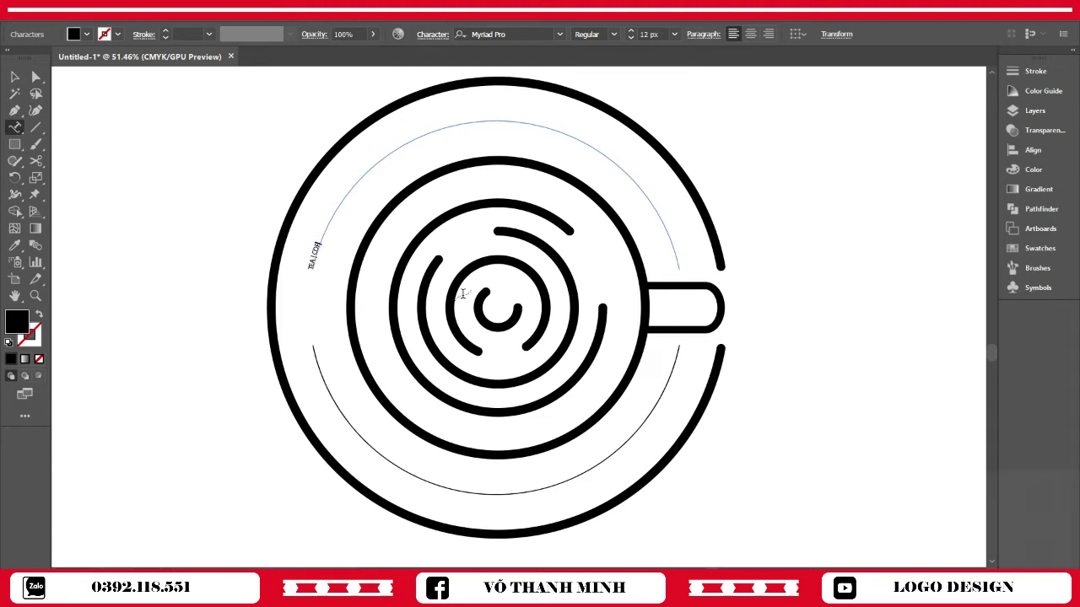
pyautogui.write('FEE')
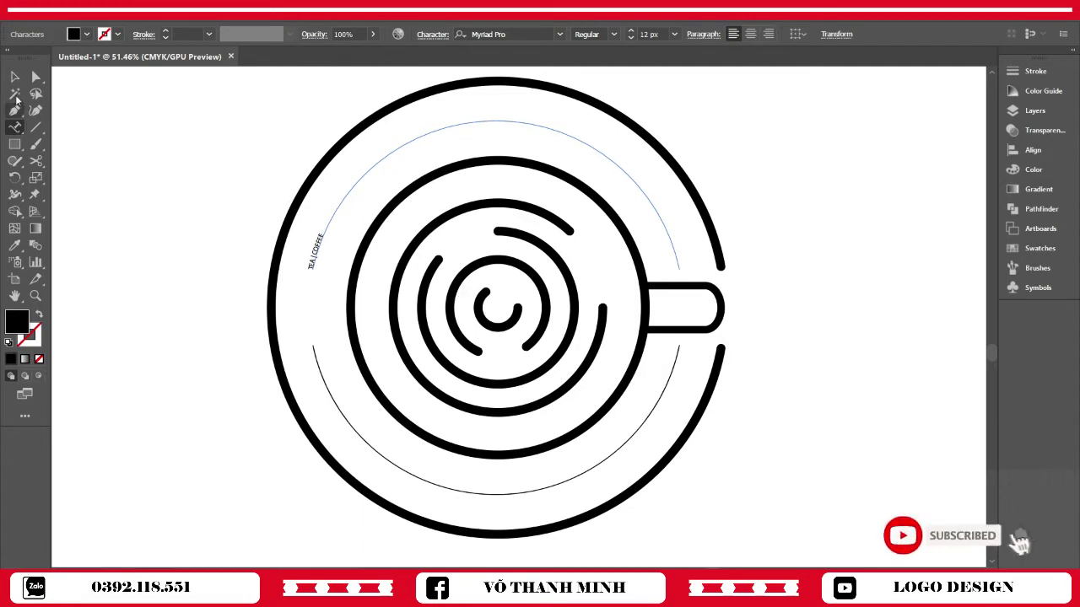
pyautogui.click(14, 77)
# Step: Set the TEA | COFFEE text to 72 px in Arial Rounded MT Bold
pyautogui.click(750, 34)
pyautogui.click(673, 34)
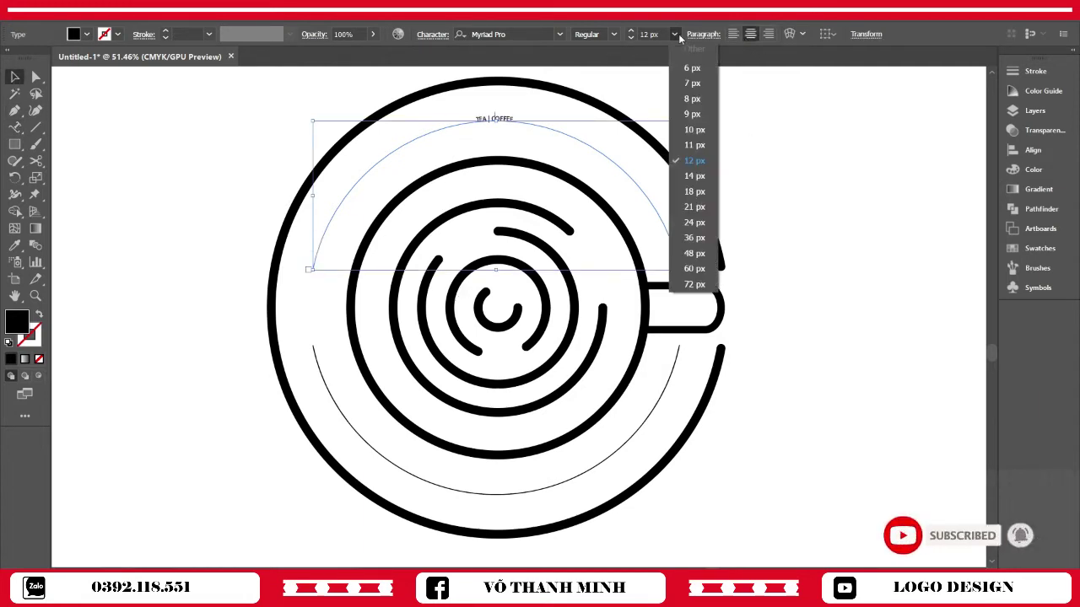
pyautogui.click(693, 284)
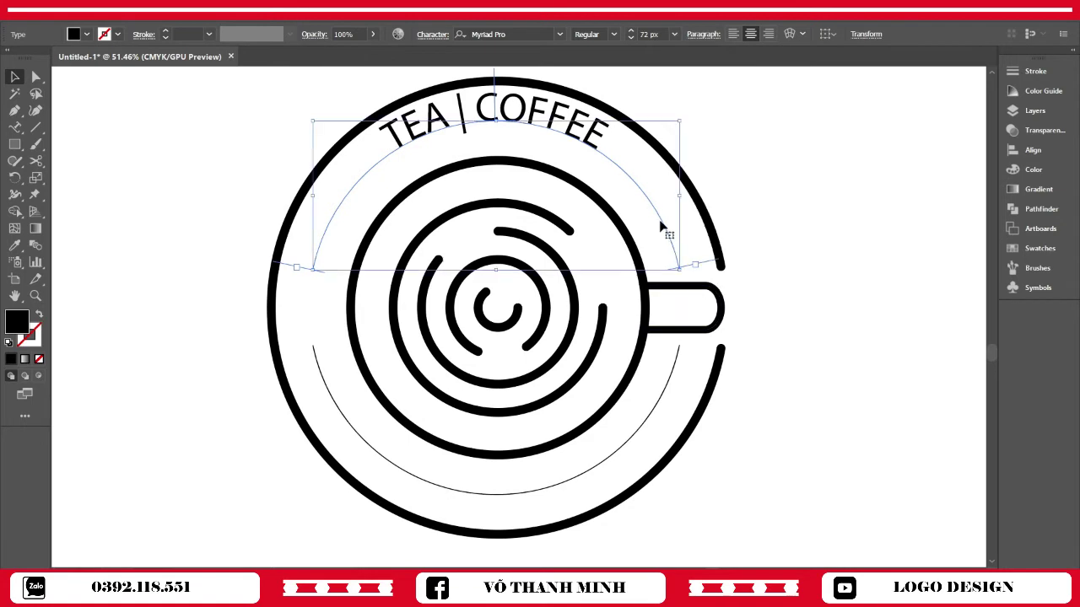
pyautogui.hscroll(5, 759, 251)
pyautogui.scroll(1, 643, 234)
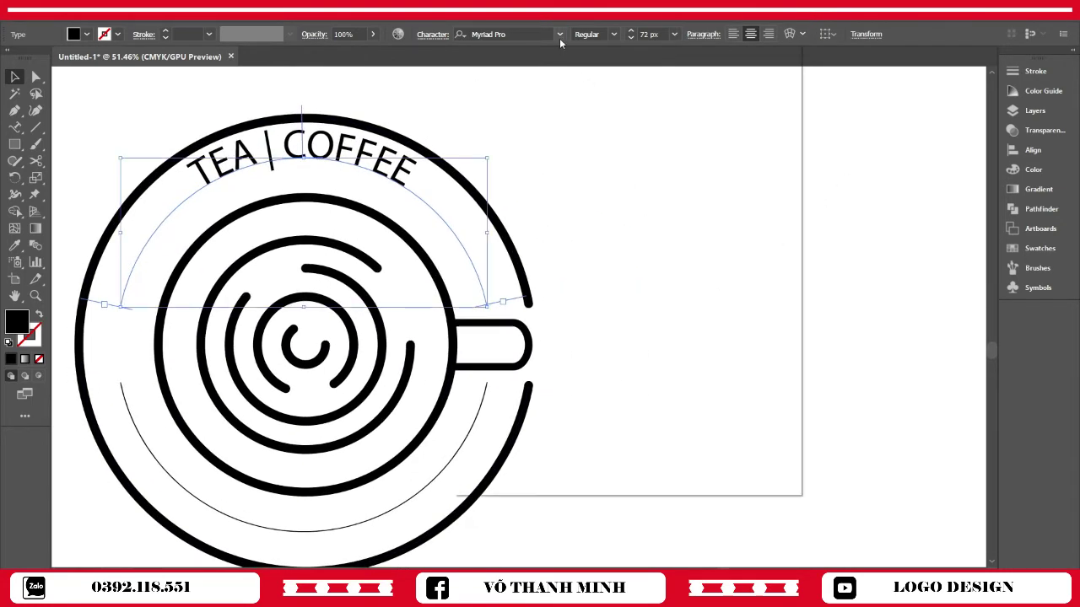
pyautogui.click(560, 38)
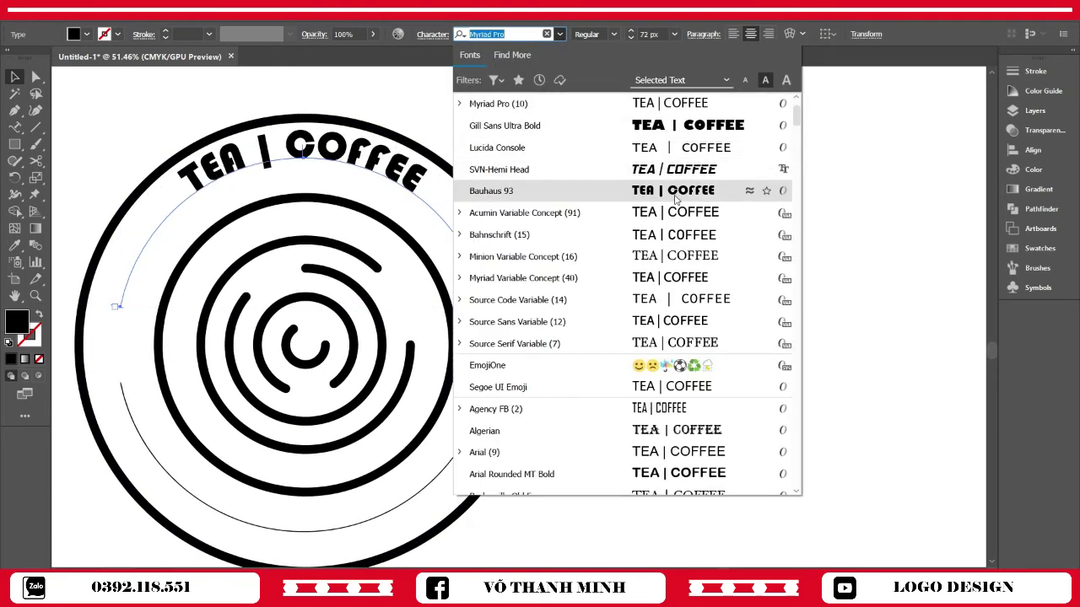
pyautogui.scroll(2, 669, 150)
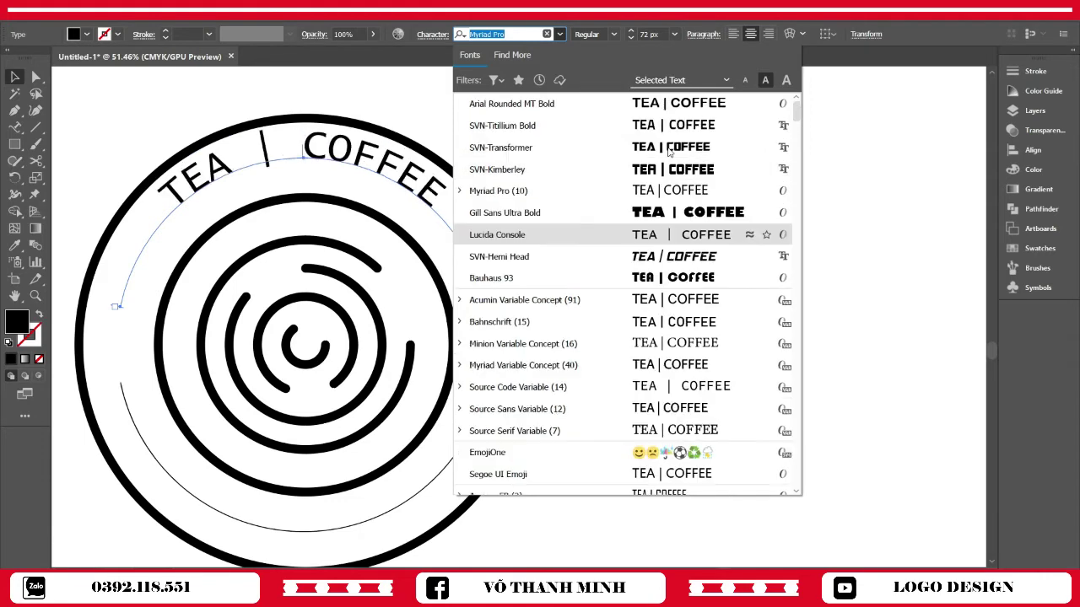
pyautogui.click(675, 104)
# Step: Centre TEA | COFFEE on its arc using Type on a Path Options with Align to Path Center
pyautogui.press('Escape')
pyautogui.click(522, 160)
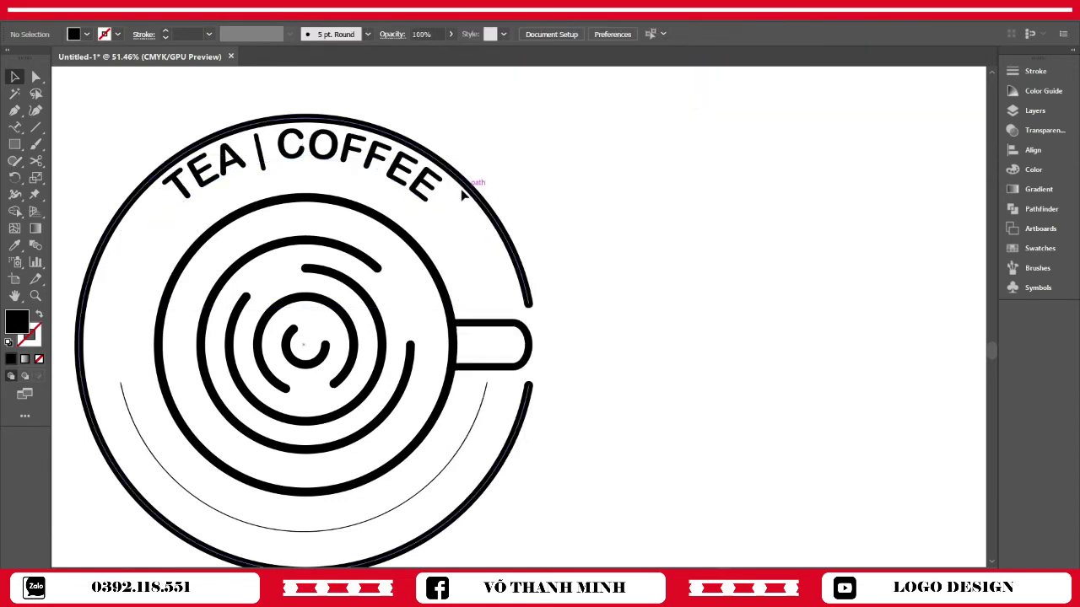
pyautogui.click(403, 173)
pyautogui.click(156, 8)
pyautogui.moveTo(189, 127)
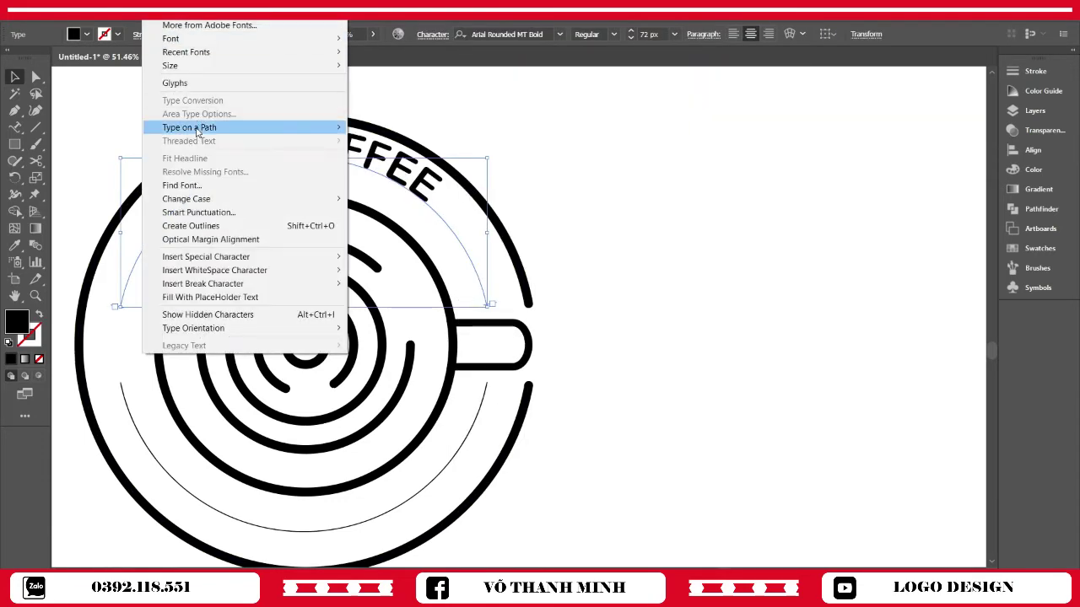
pyautogui.click(422, 197)
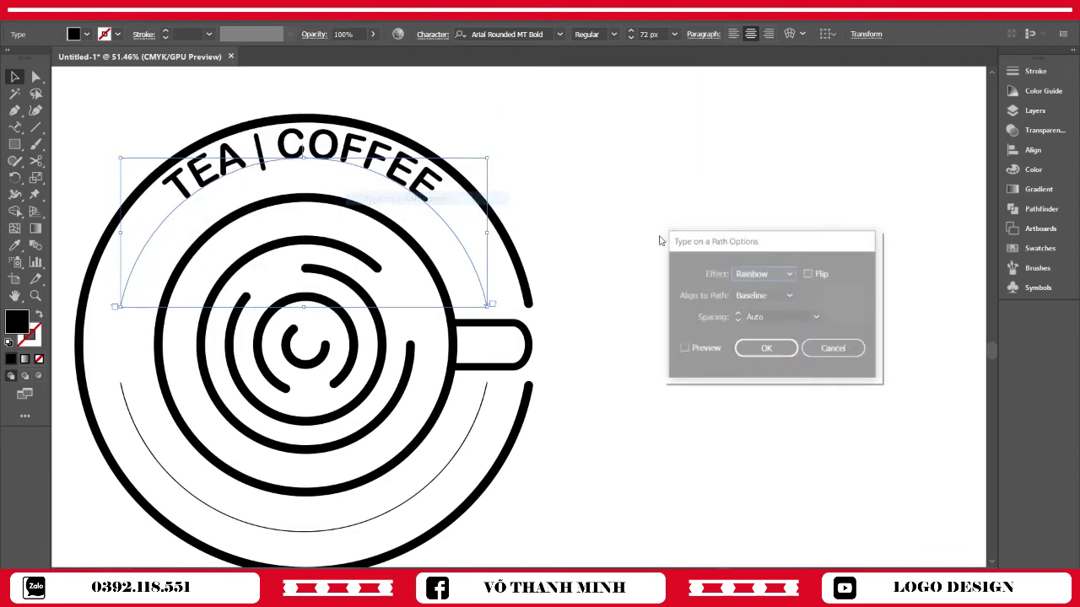
pyautogui.click(683, 349)
pyautogui.click(763, 295)
pyautogui.click(755, 341)
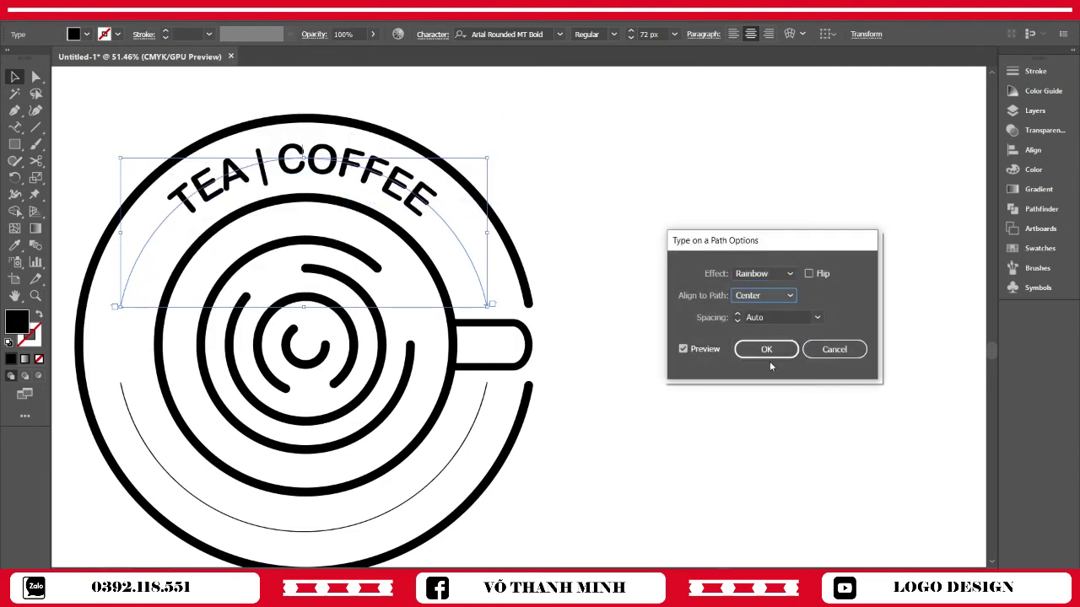
pyautogui.click(767, 352)
pyautogui.hscroll(-3, 378, 88)
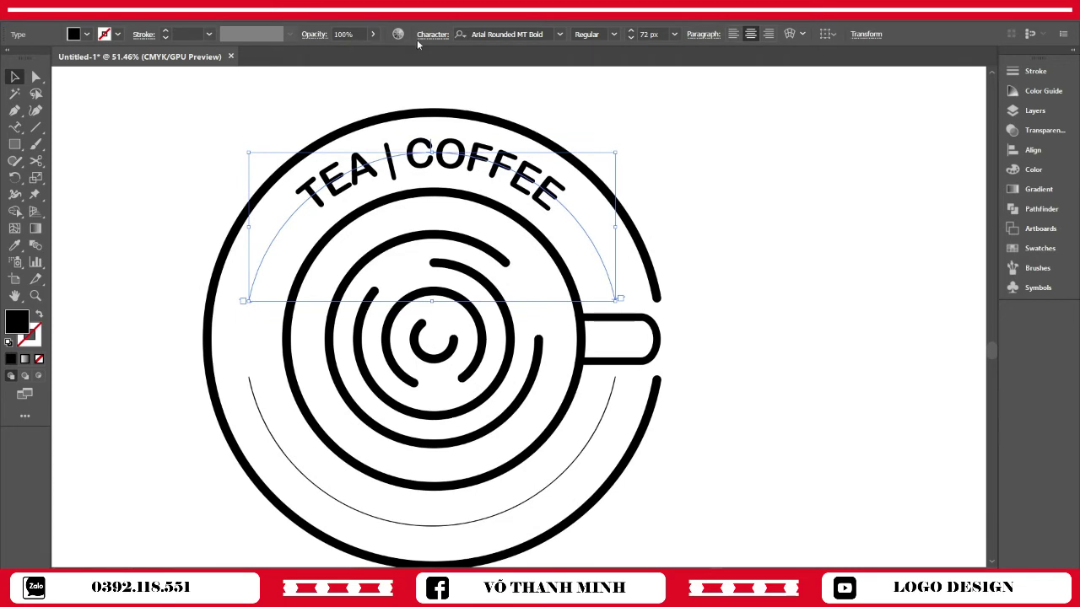
# Step: Give the TEA | COFFEE lettering 250 tracking in the Character panel
pyautogui.hotkey('ctrl', 't')
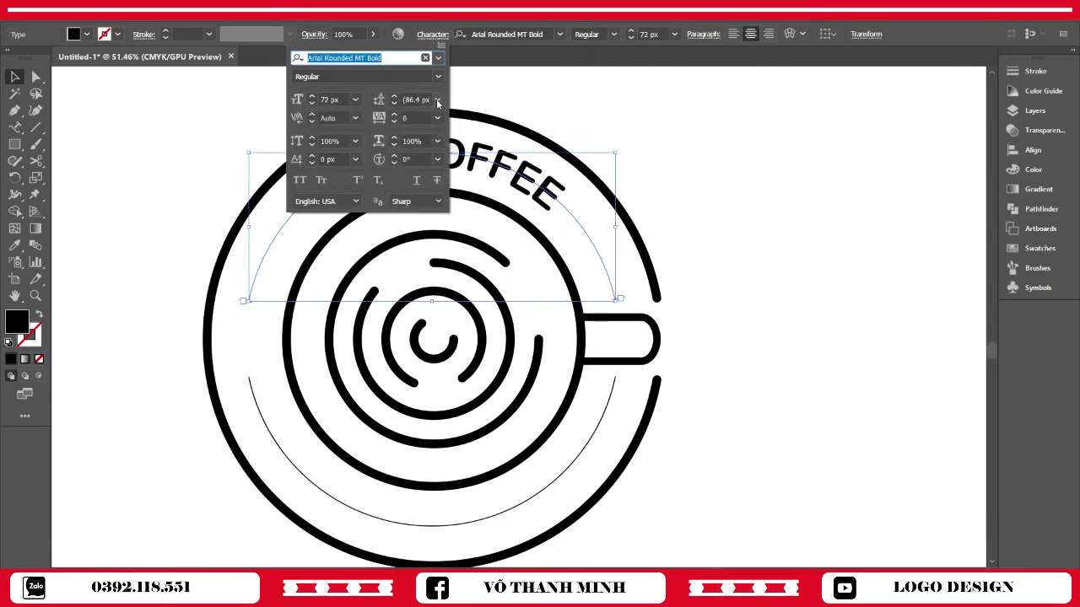
pyautogui.click(437, 118)
pyautogui.click(413, 118)
pyautogui.write('250')
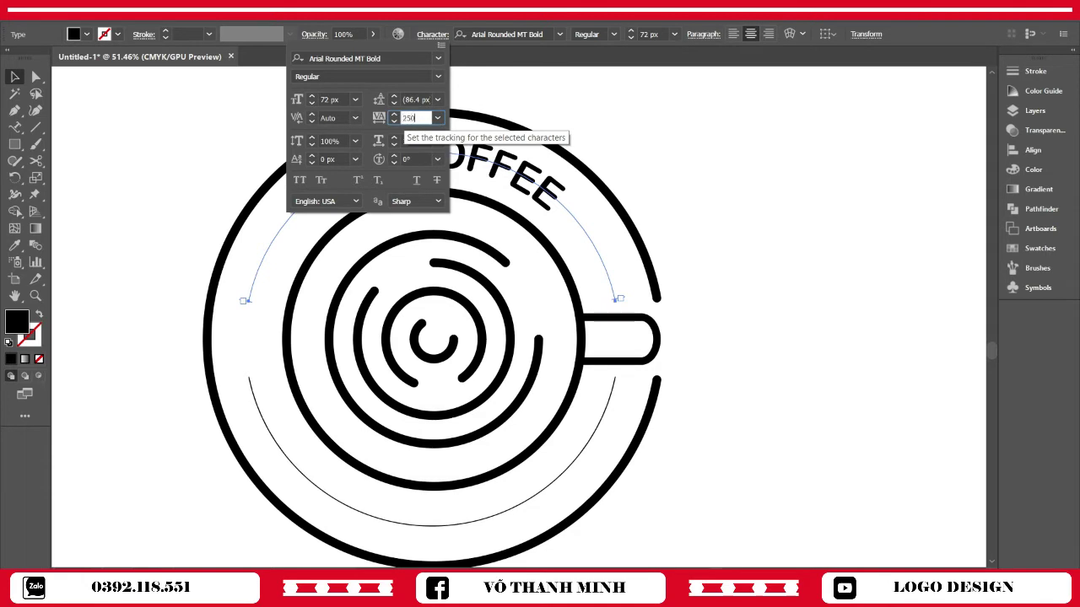
pyautogui.press('Return')
pyautogui.hotkey('ctrl', 'shift', 'a')
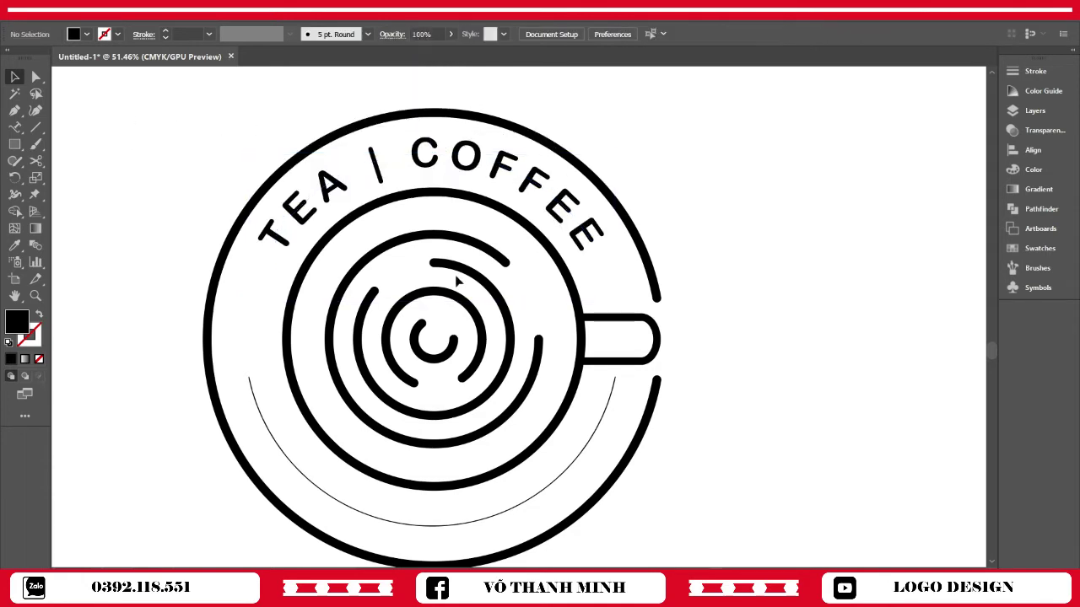
pyautogui.scroll(-1, 453, 285)
pyautogui.press('z')
pyautogui.scroll(-1, 646, 308)
pyautogui.scroll(-1, 643, 382)
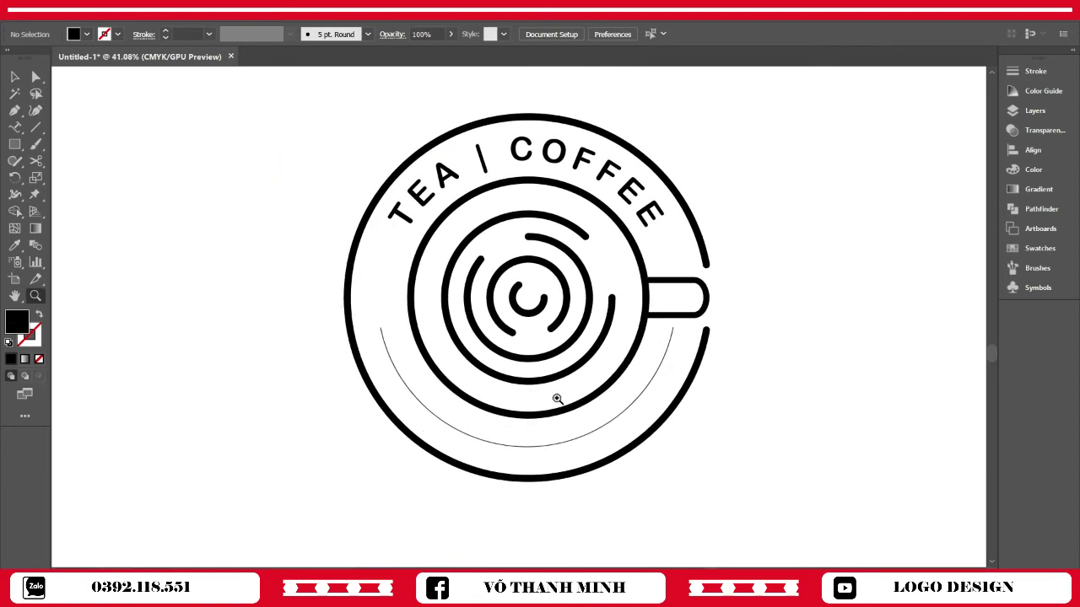
# Step: Type LOGO DESIGN along the lower arc of the ring
pyautogui.press('t')
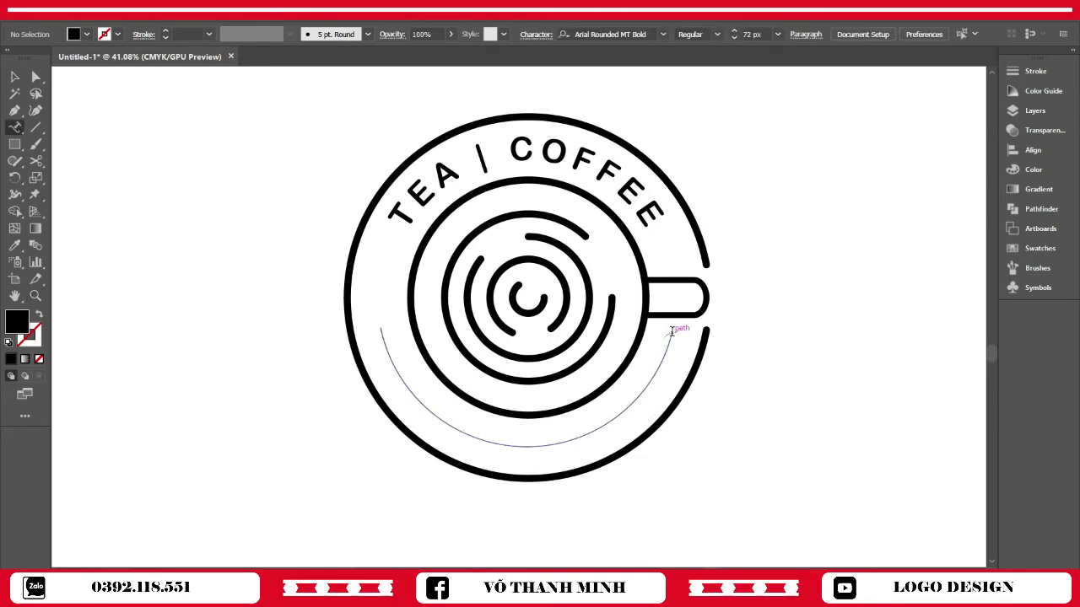
pyautogui.click(672, 327)
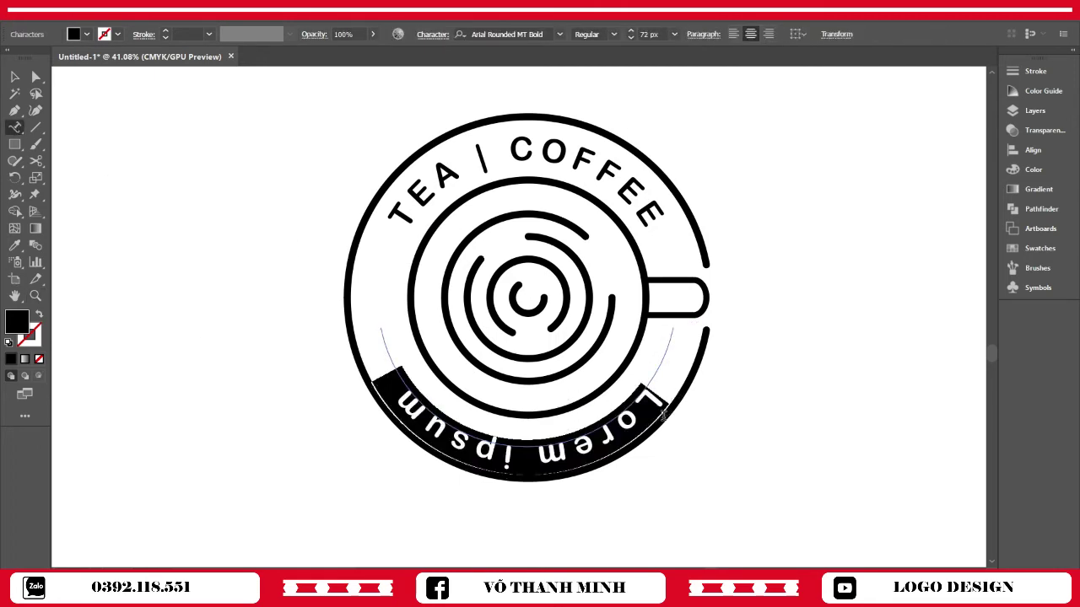
pyautogui.press('BackSpace')
pyautogui.write('LOGO DE')
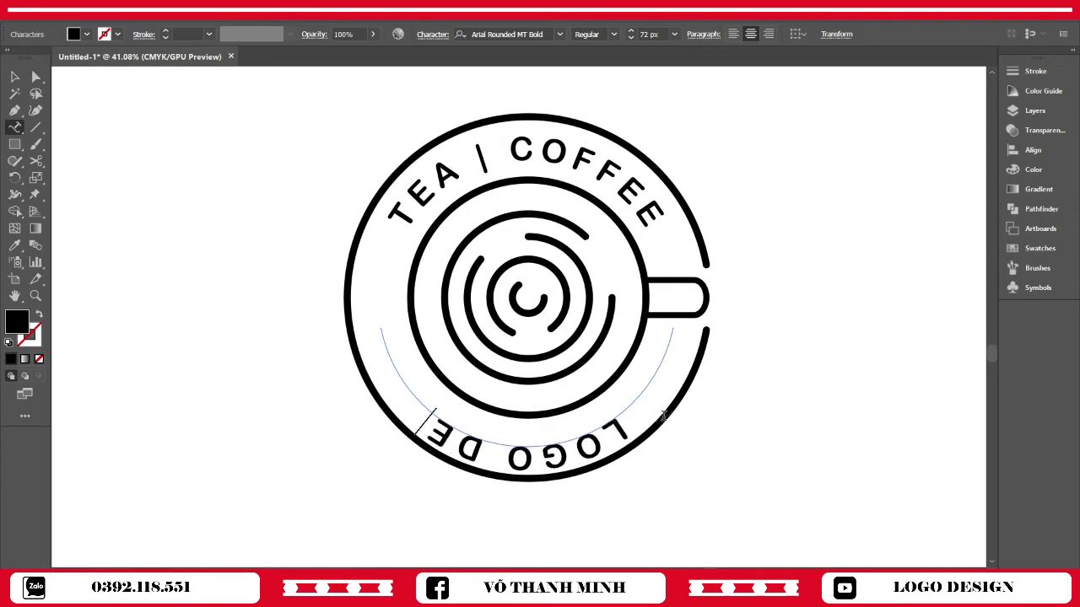
pyautogui.write('SIGN')
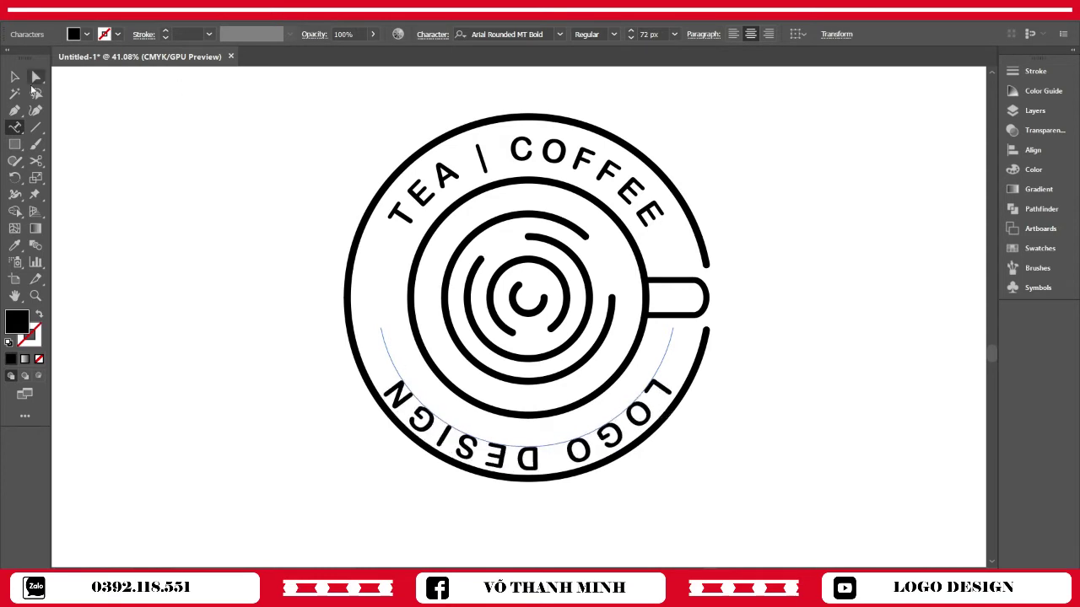
pyautogui.click(14, 77)
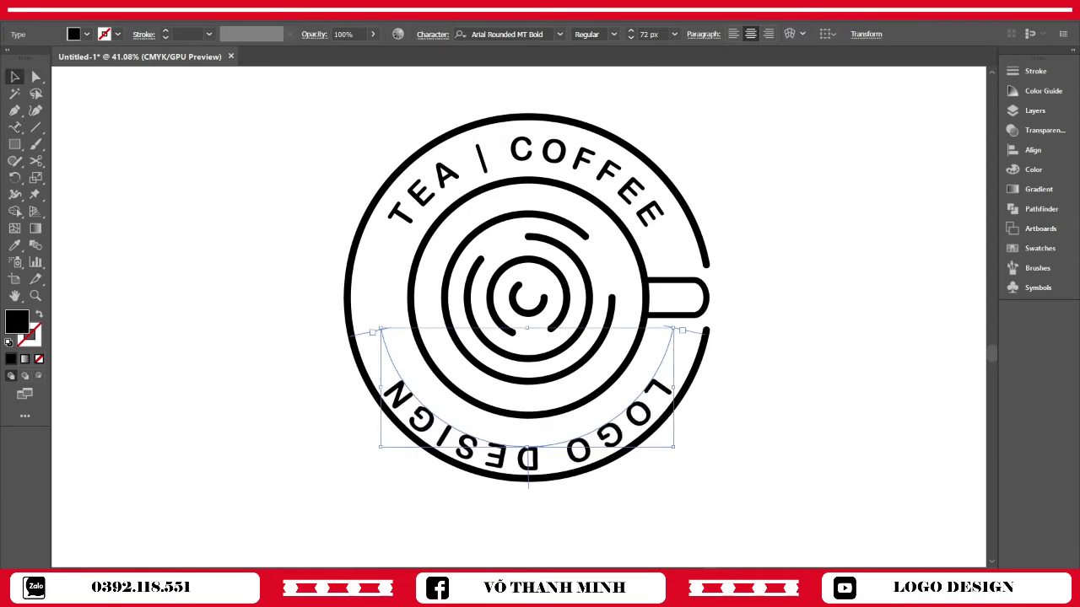
# Step: Flip LOGO DESIGN to read upright and centre it on its path via Type on a Path Options
pyautogui.click(154, 10)
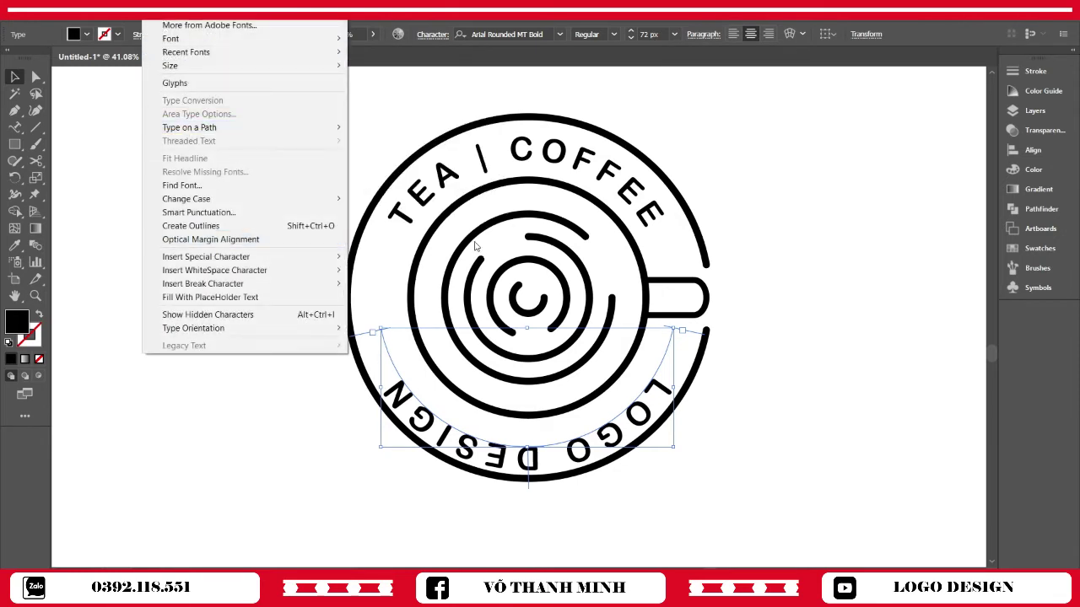
pyautogui.moveTo(189, 127)
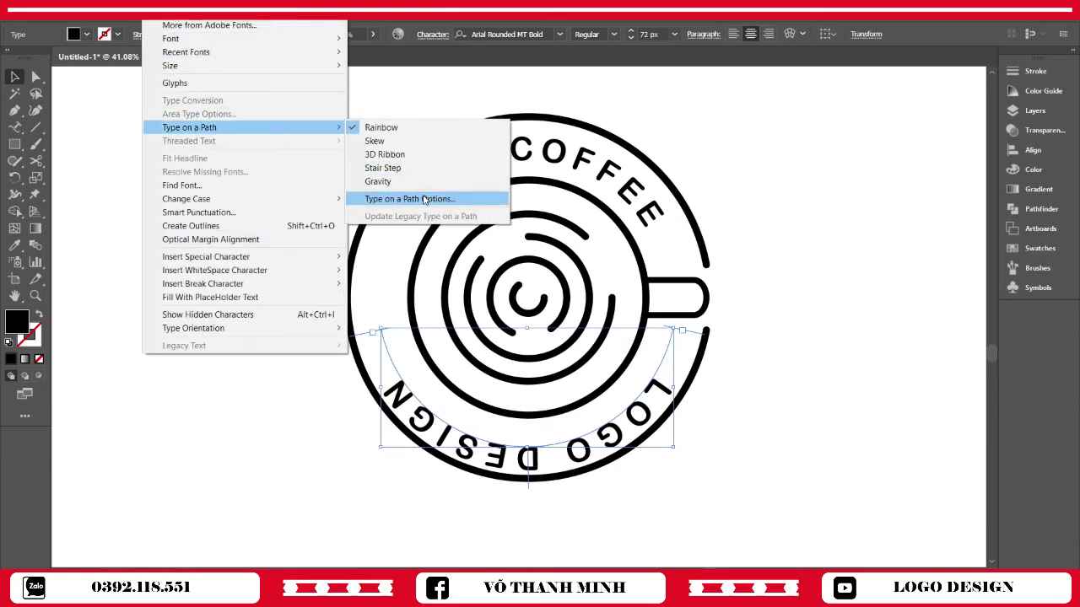
pyautogui.click(404, 197)
pyautogui.click(701, 350)
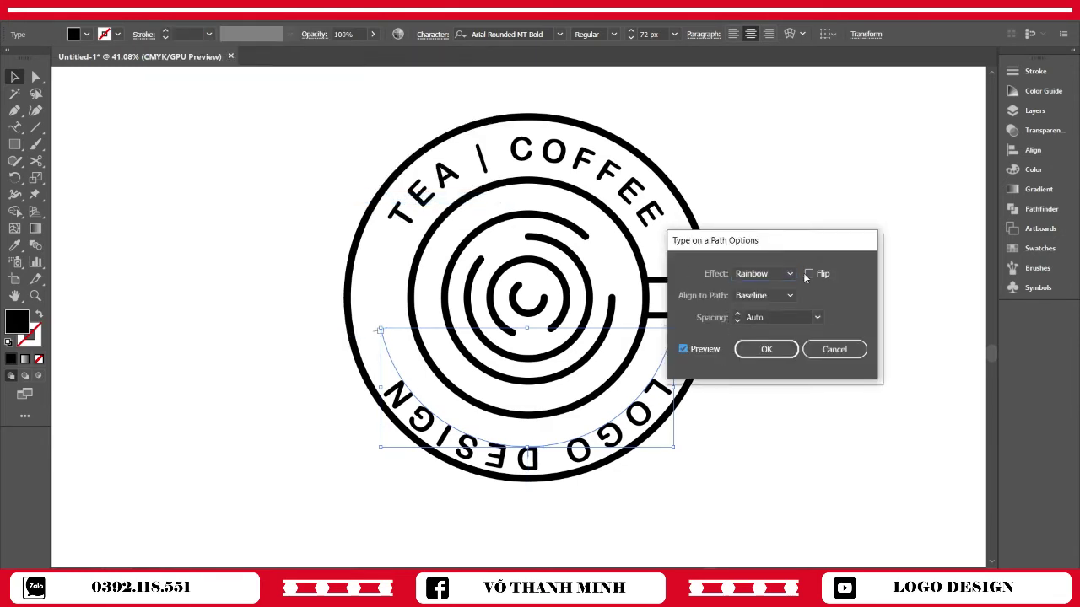
pyautogui.click(808, 274)
pyautogui.moveTo(784, 240); pyautogui.dragTo(812, 199)
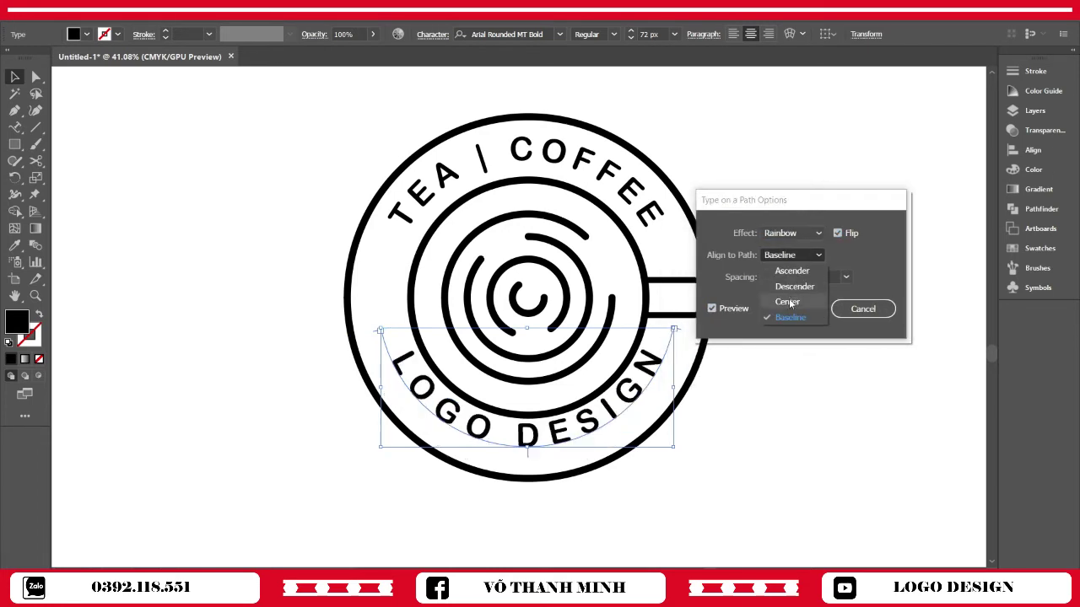
pyautogui.click(789, 302)
pyautogui.click(802, 310)
pyautogui.click(808, 334)
# Step: Place the Desktop photo tải xuống.jfif on the artboard left of the logo
pyautogui.scroll(-1, 804, 389)
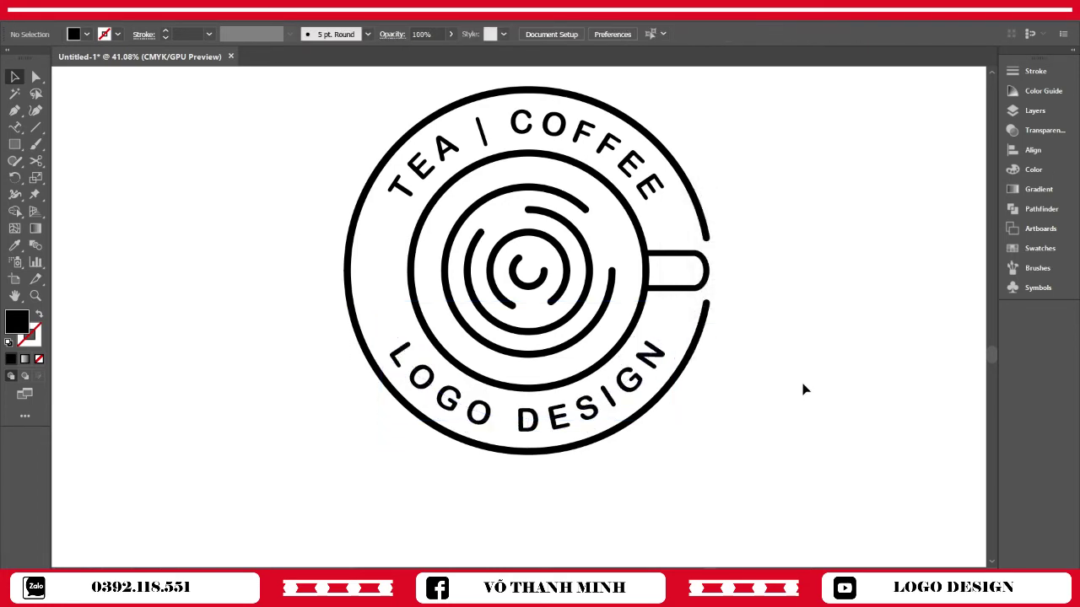
pyautogui.scroll(1, 785, 384)
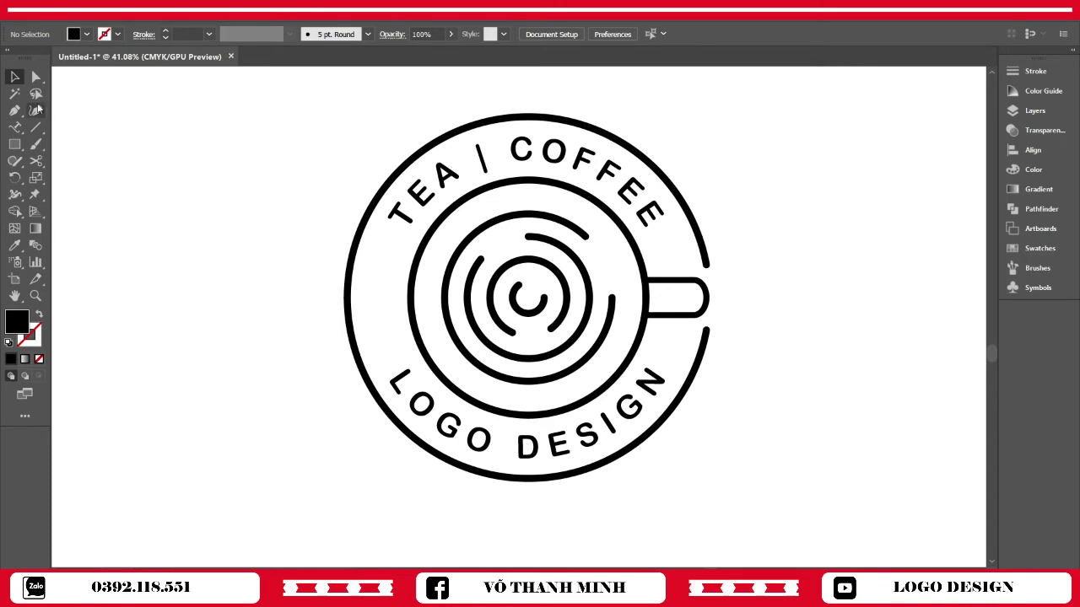
pyautogui.click(68, 23)
pyautogui.click(111, 208)
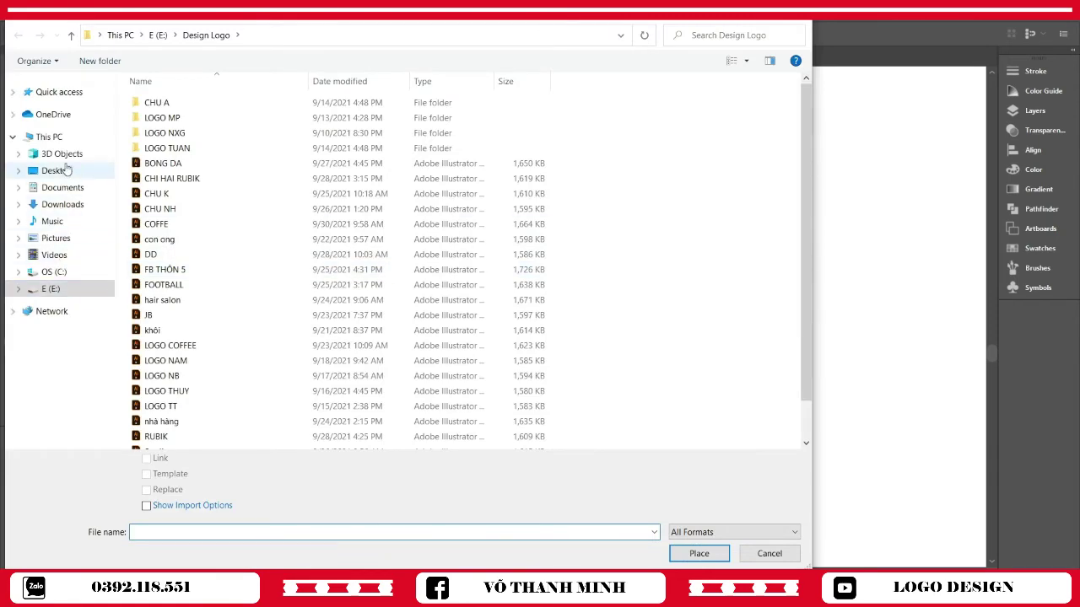
pyautogui.click(78, 172)
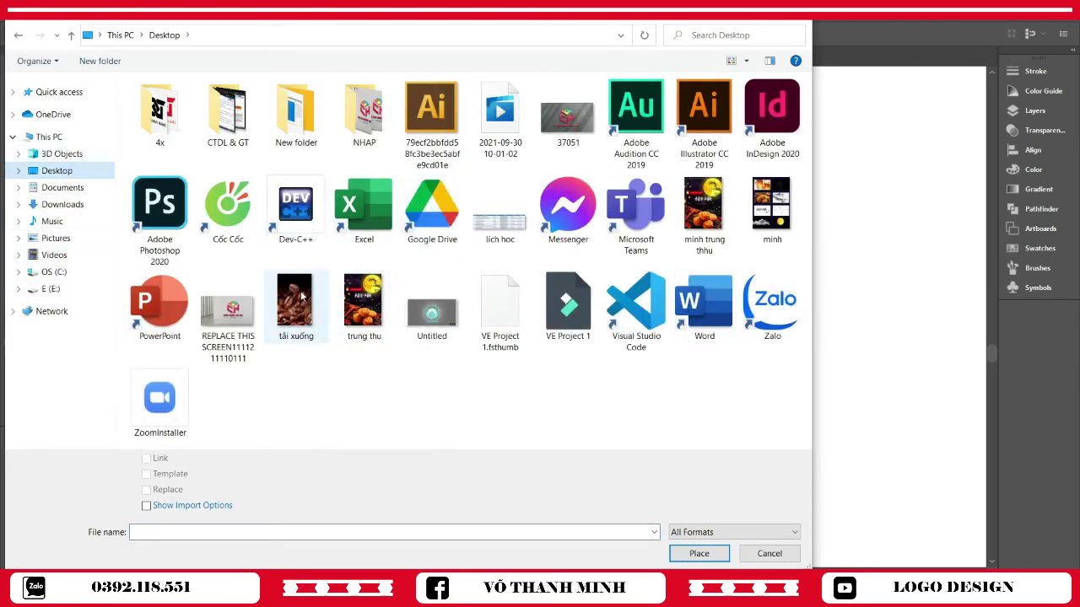
pyautogui.click(295, 303)
pyautogui.click(699, 554)
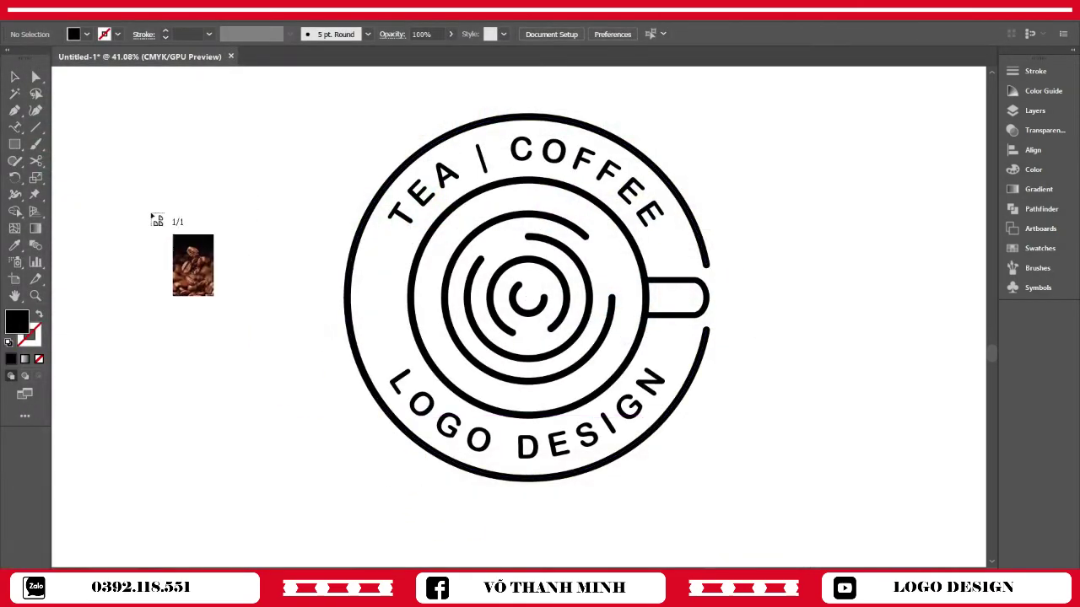
pyautogui.moveTo(180, 276); pyautogui.dragTo(476, 536)
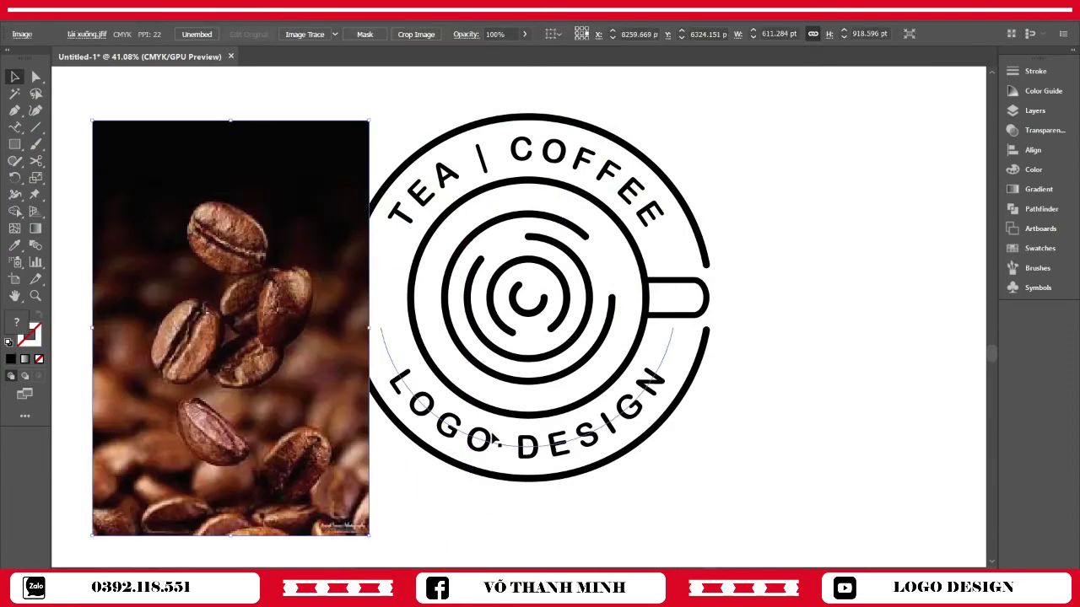
pyautogui.moveTo(463, 474); pyautogui.dragTo(564, 445)
pyautogui.scroll(1, 409, 421)
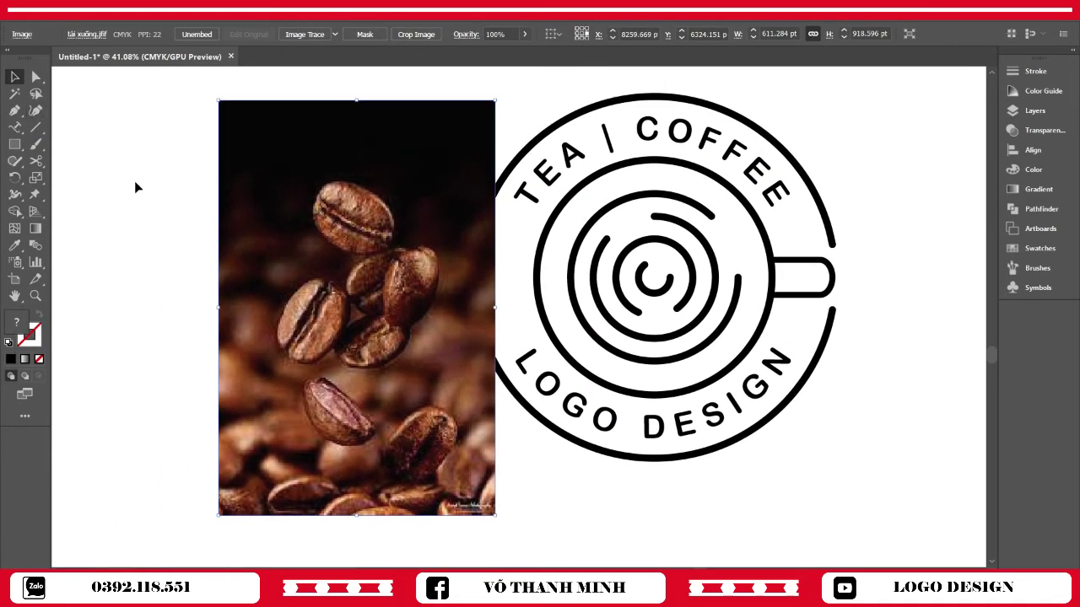
pyautogui.press('p')
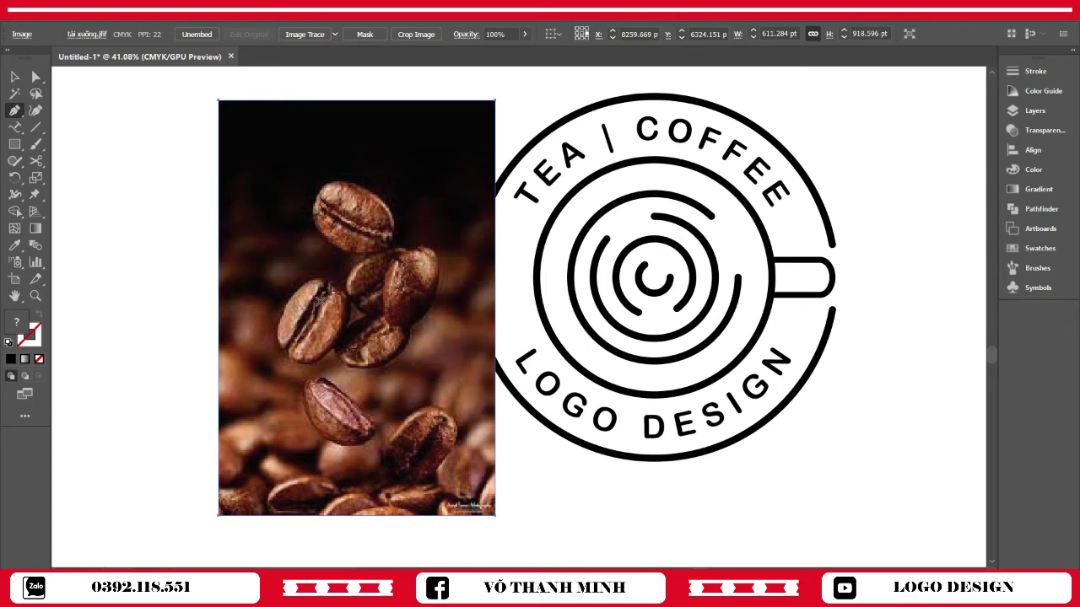
# Step: Trace a coffee-bean outline with curved Pen anchors, then delete the reference photo
pyautogui.moveTo(324, 281)
pyautogui.mouseDown()
pyautogui.moveTo(287, 312)
pyautogui.moveTo(289, 360)
pyautogui.moveTo(342, 331)
pyautogui.mouseUp()
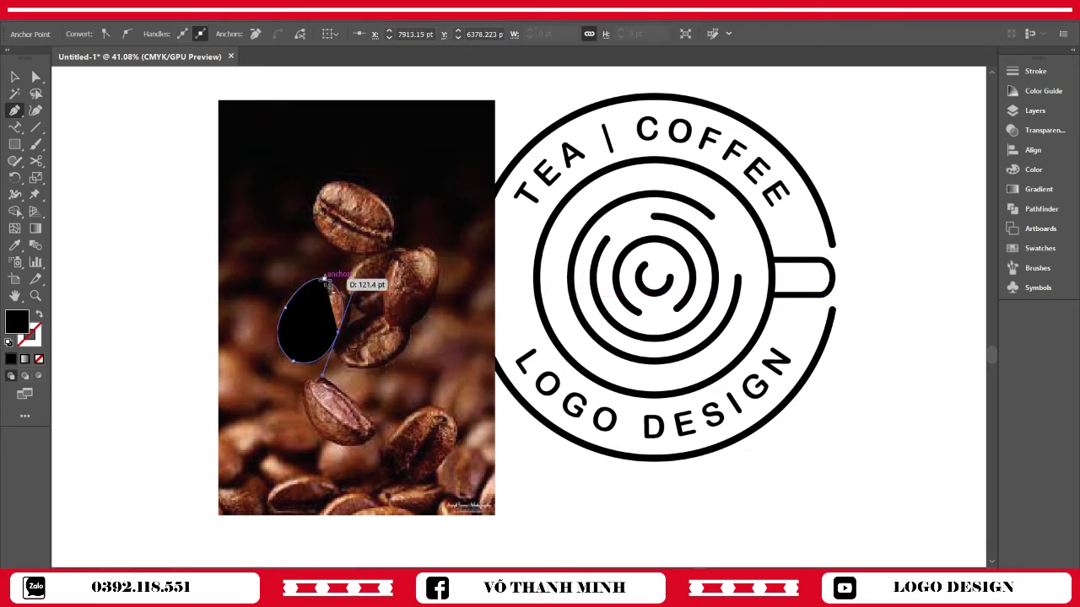
pyautogui.moveTo(355, 291)
pyautogui.mouseDown()
pyautogui.moveTo(316, 274)
pyautogui.moveTo(358, 291)
pyautogui.moveTo(317, 295)
pyautogui.moveTo(278, 347)
pyautogui.moveTo(320, 347)
pyautogui.moveTo(347, 301)
pyautogui.moveTo(337, 274)
pyautogui.mouseUp()
pyautogui.hotkey('shift', 'x')
pyautogui.click(16, 78)
pyautogui.click(414, 174)
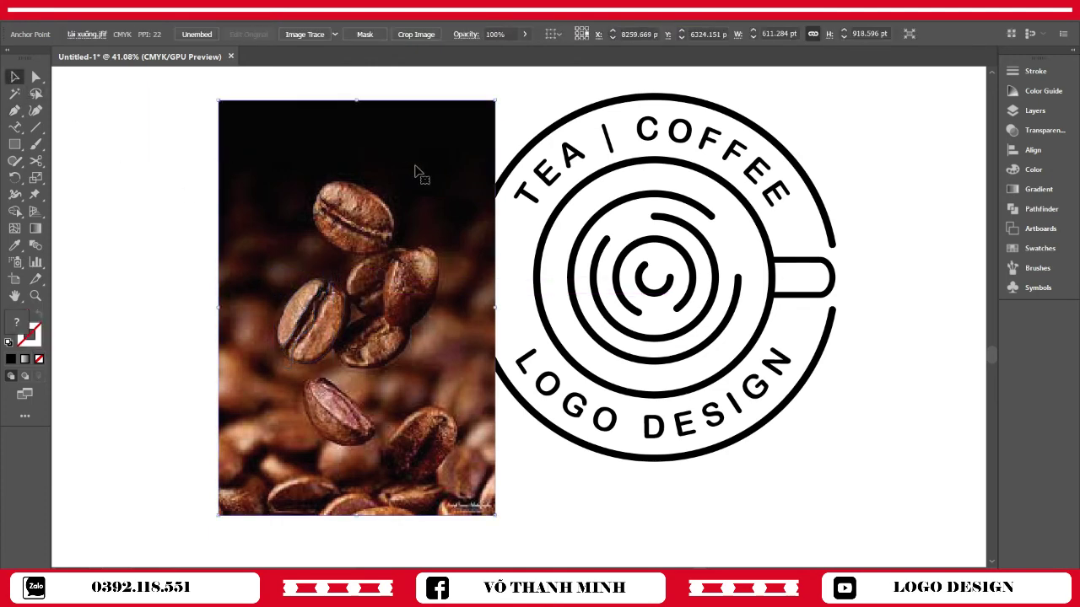
pyautogui.press('Delete')
# Step: Fill the traced bean solid black and cut out its crack with the Shape Builder
pyautogui.moveTo(287, 221); pyautogui.dragTo(348, 388)
pyautogui.hotkey('shift', 'x')
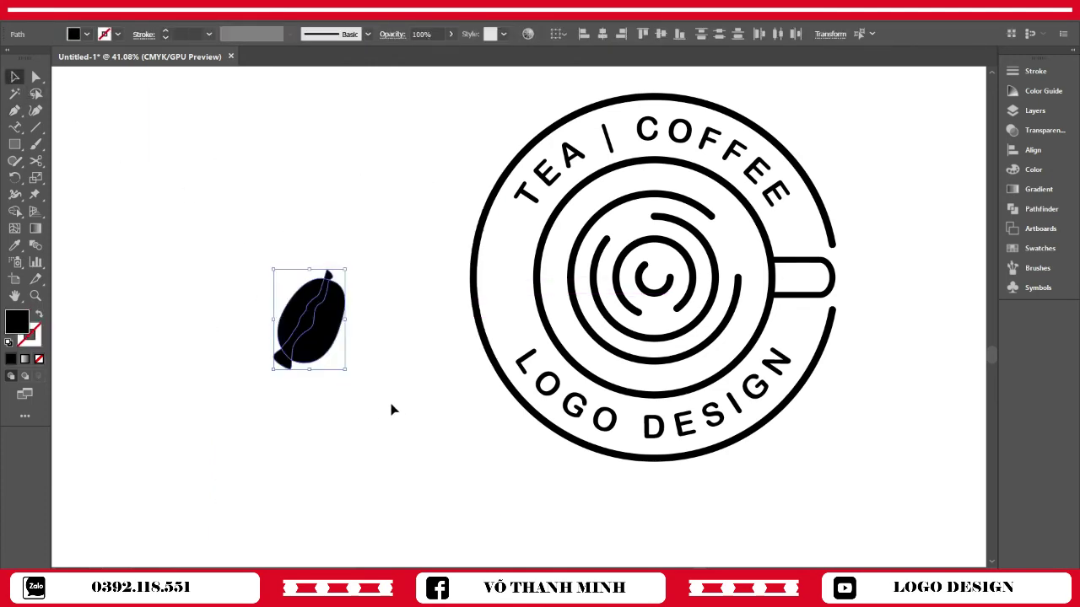
pyautogui.hotkey('shift', 'm')
pyautogui.moveTo(283, 361); pyautogui.dragTo(339, 267)
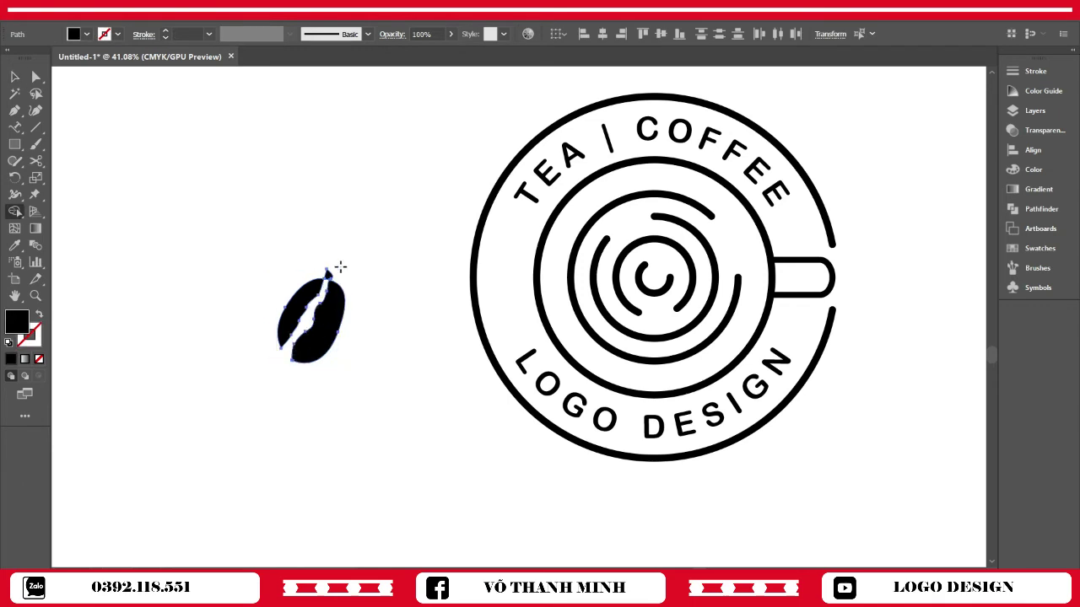
# Step: Nudge the bean's left half to adjust the width of the white crease
pyautogui.click(15, 77)
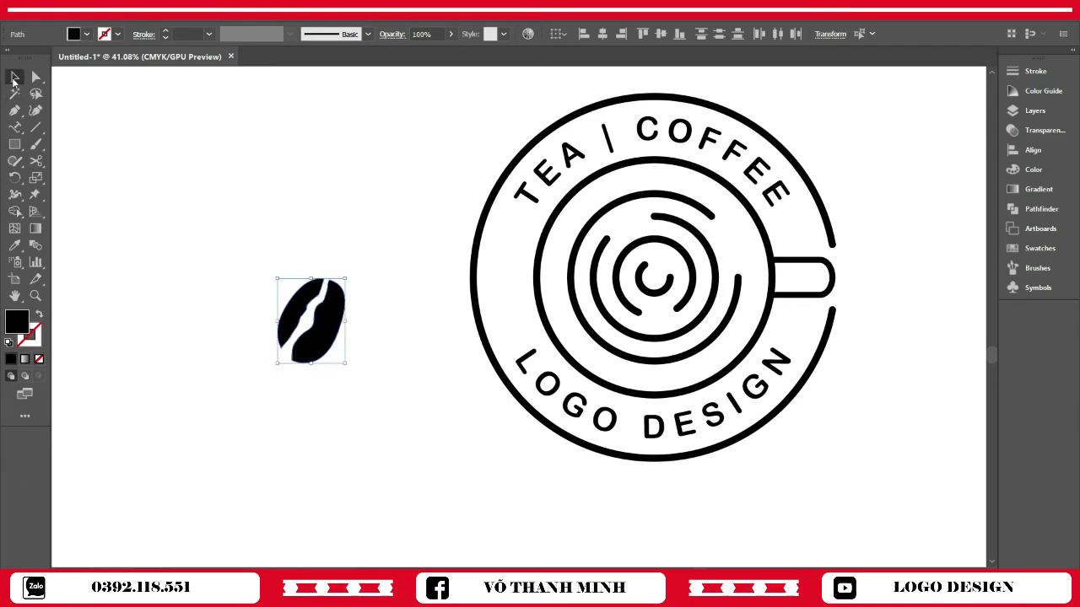
pyautogui.click(291, 308)
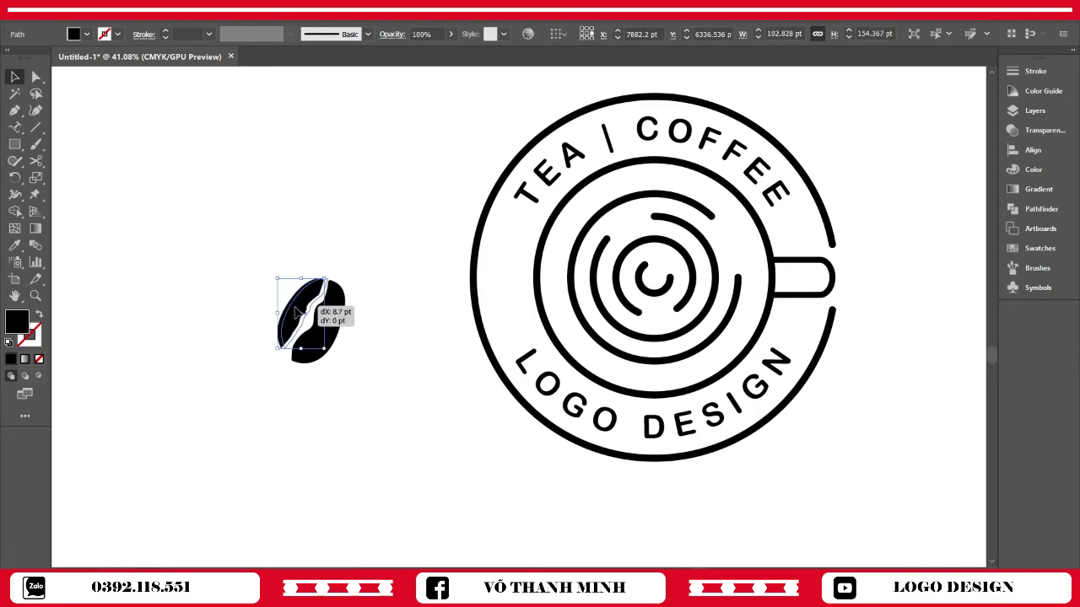
pyautogui.moveTo(285, 340); pyautogui.dragTo(291, 327)
pyautogui.click(374, 345)
pyautogui.click(400, 294)
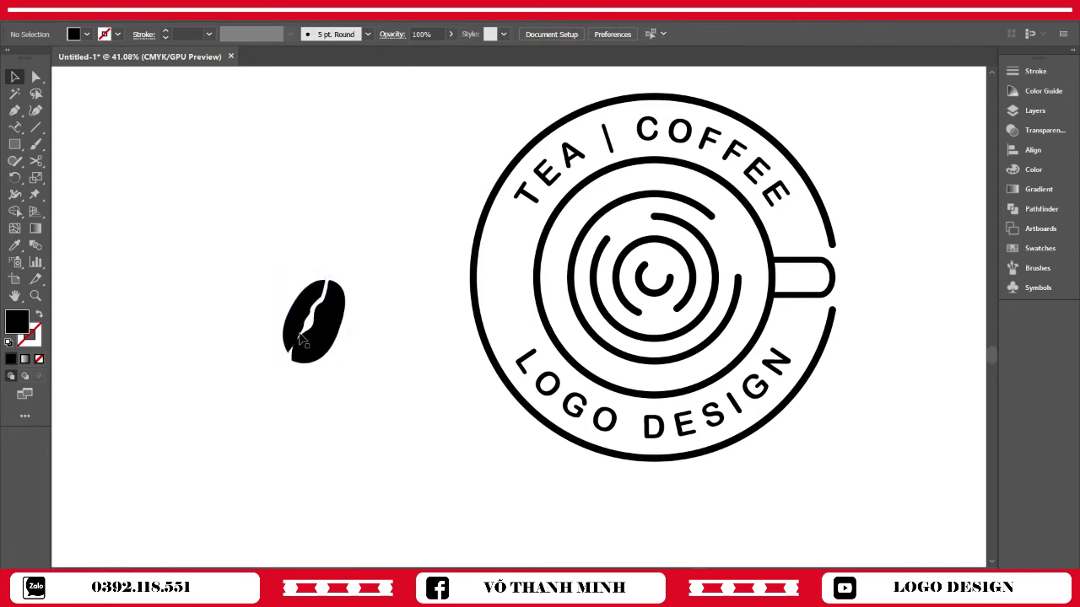
pyautogui.click(309, 326)
pyautogui.click(379, 338)
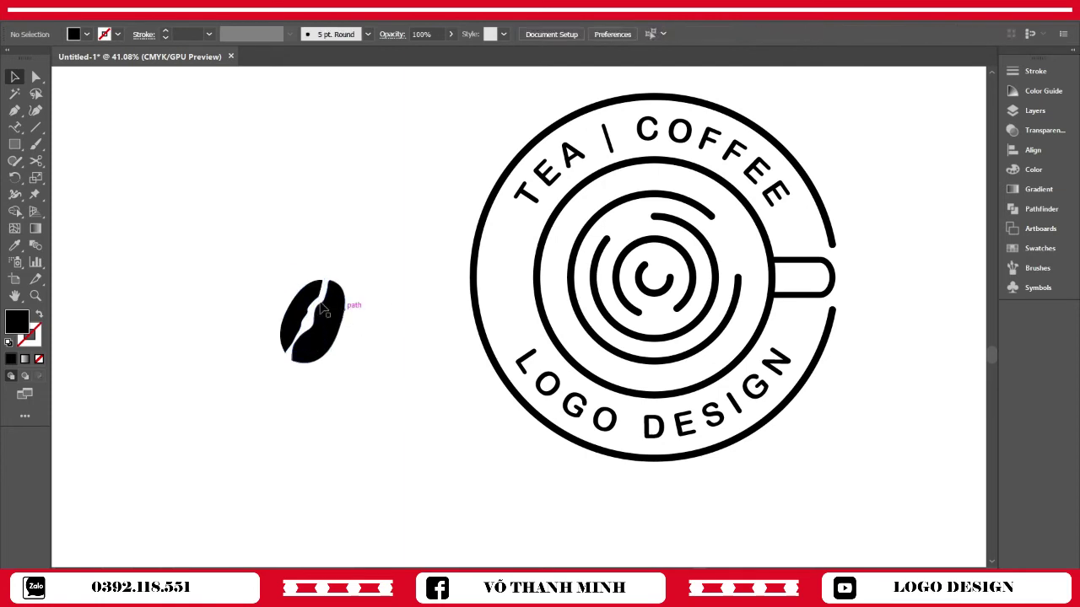
pyautogui.moveTo(324, 276); pyautogui.dragTo(322, 274)
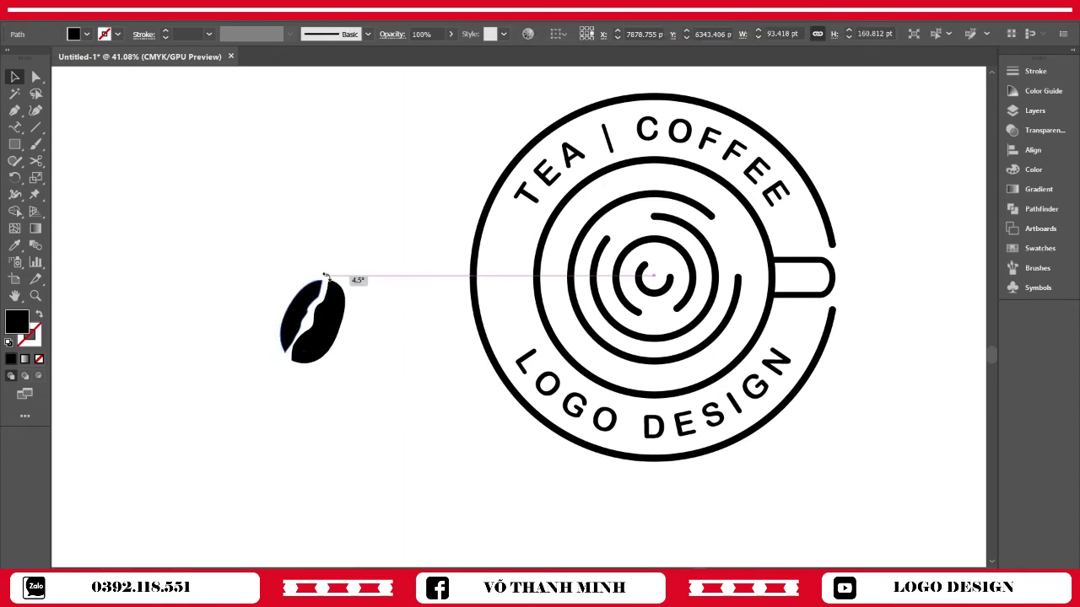
pyautogui.click(292, 400)
pyautogui.click(317, 338)
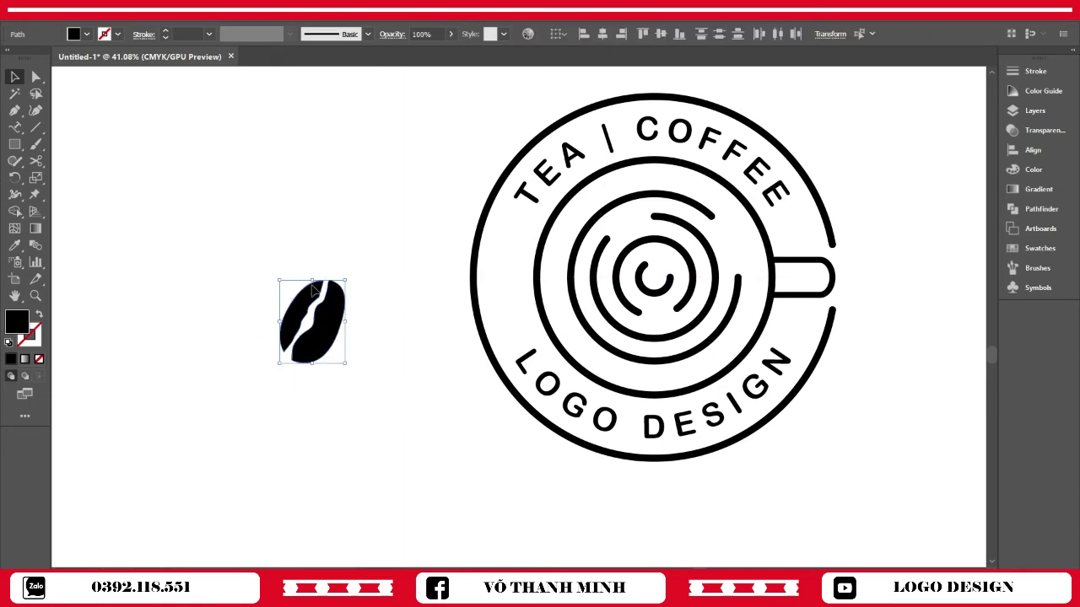
# Step: Rotate and shrink the bean into the ring's left side, and Alt-drag a second bean below it
pyautogui.moveTo(323, 327)
pyautogui.mouseDown()
pyautogui.moveTo(375, 308)
pyautogui.moveTo(502, 297)
pyautogui.mouseUp()
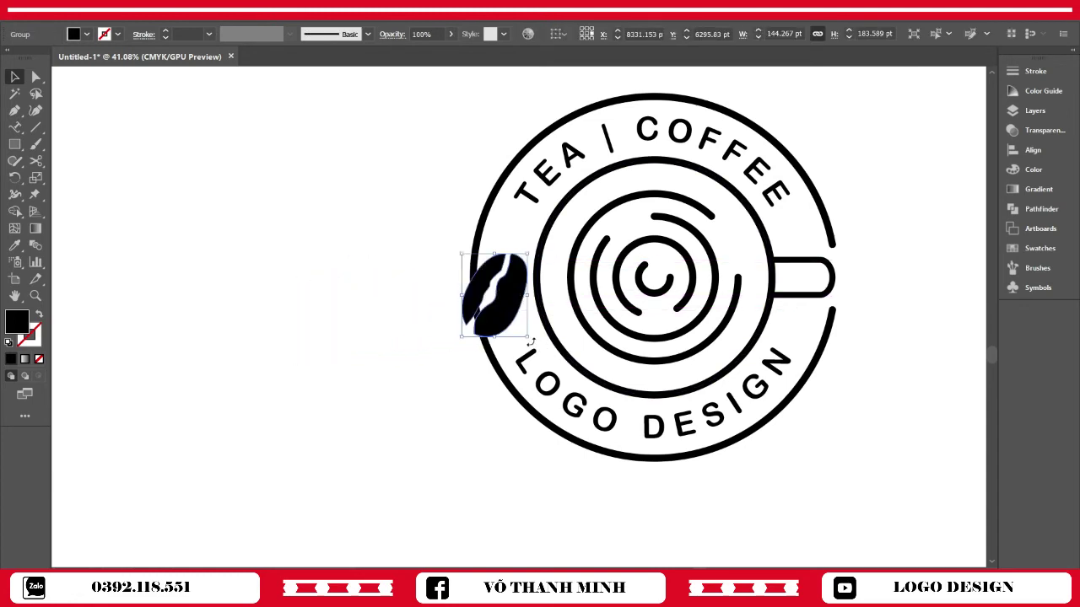
pyautogui.moveTo(531, 342); pyautogui.dragTo(451, 333)
pyautogui.moveTo(496, 295); pyautogui.dragTo(500, 265)
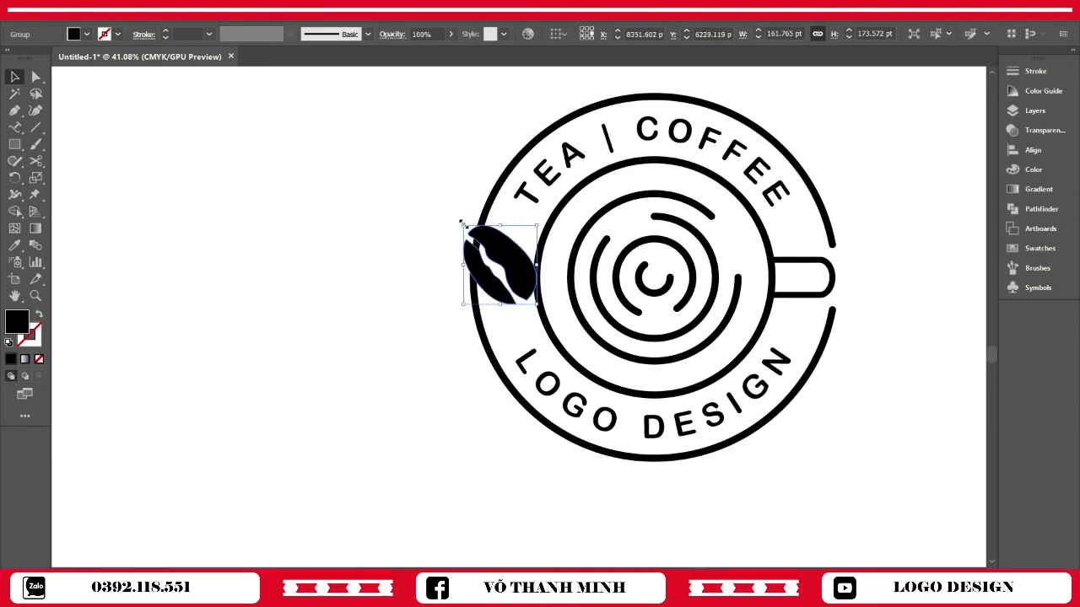
pyautogui.moveTo(463, 223); pyautogui.dragTo(532, 286)
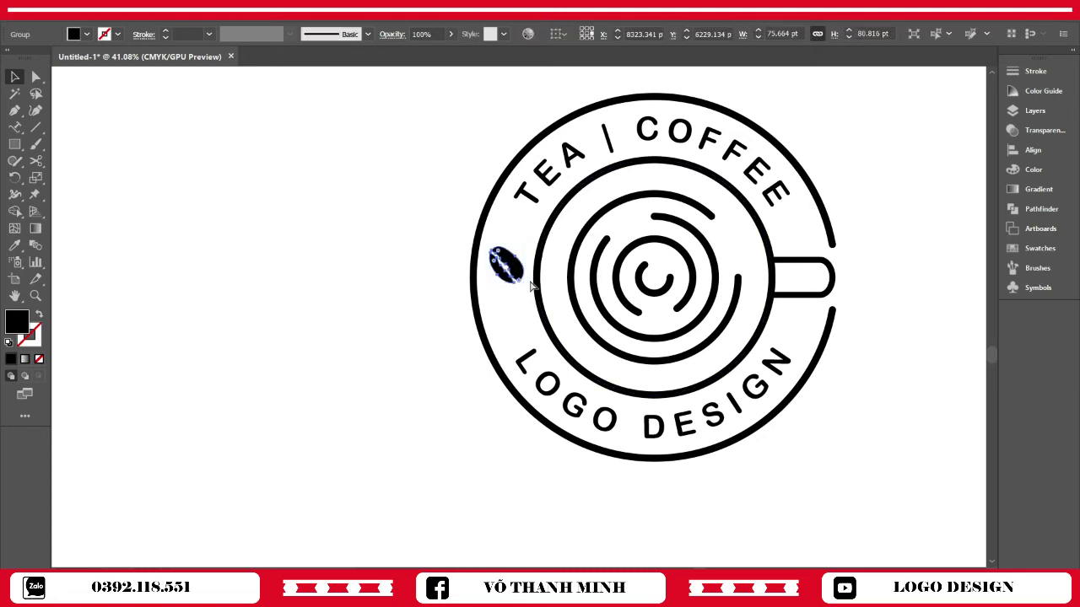
pyautogui.moveTo(505, 258); pyautogui.dragTo(503, 274)
pyautogui.click(497, 390)
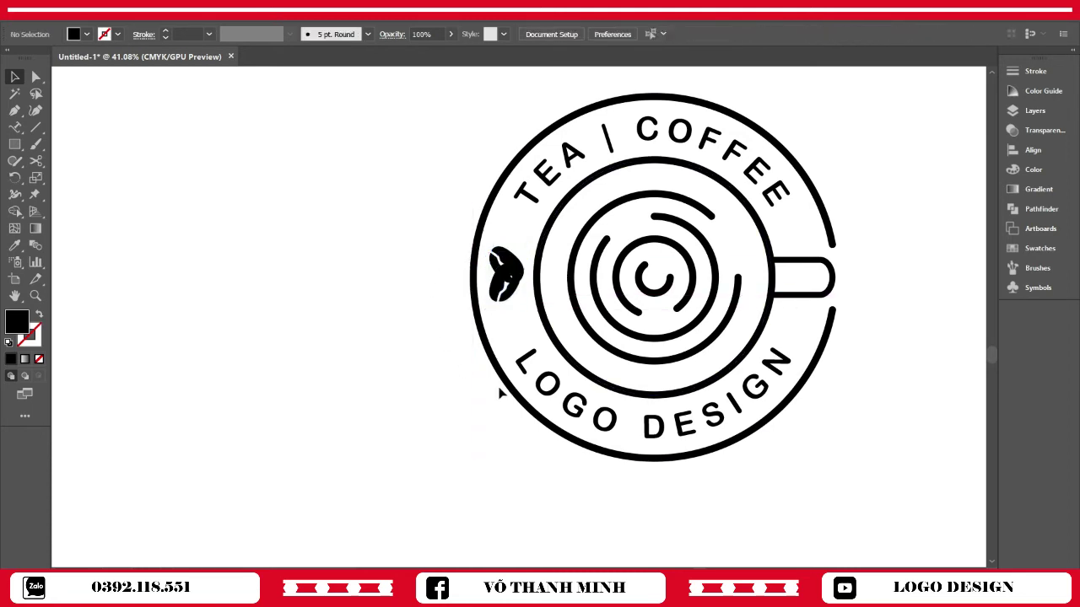
pyautogui.press('z')
pyautogui.moveTo(615, 357); pyautogui.dragTo(533, 368)
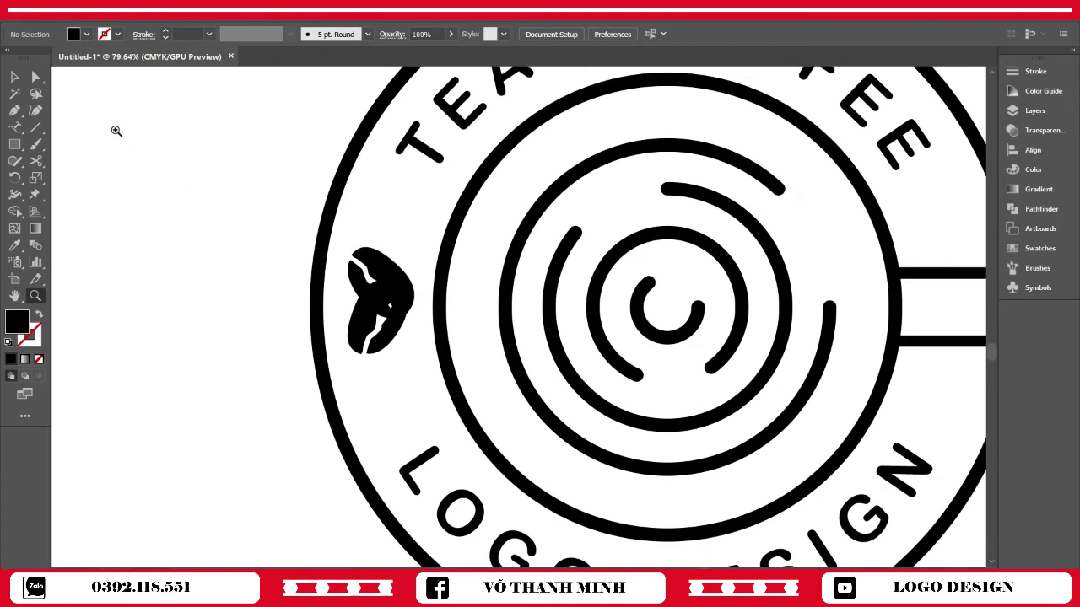
# Step: Tilt the lower bean slightly and fill it with a brown swatch
pyautogui.click(14, 77)
pyautogui.click(380, 308)
pyautogui.moveTo(411, 278)
pyautogui.mouseDown()
pyautogui.moveTo(422, 282)
pyautogui.moveTo(395, 308)
pyautogui.mouseUp()
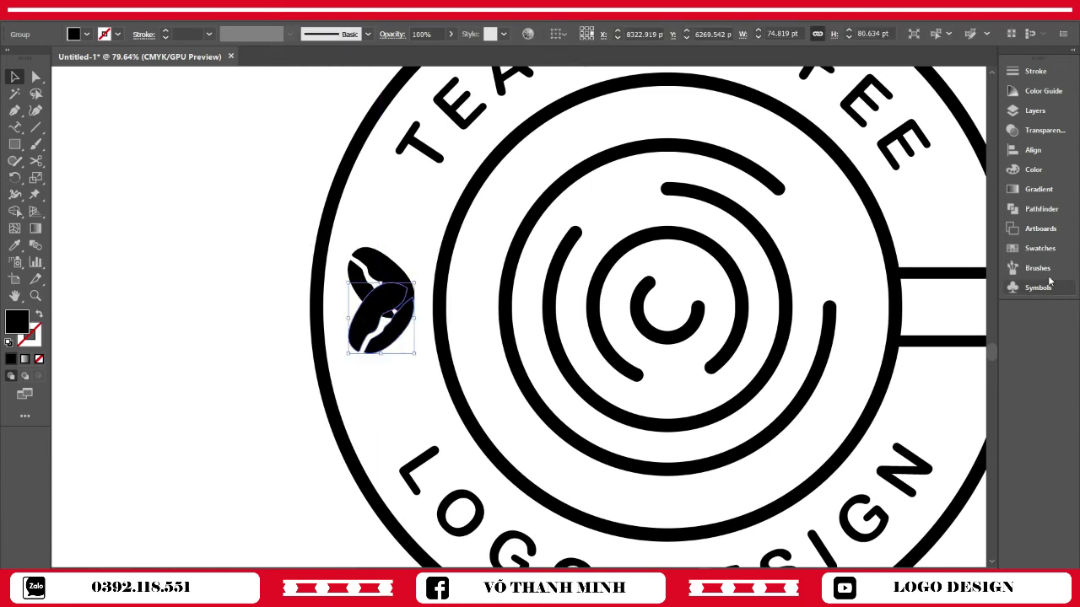
pyautogui.click(1039, 248)
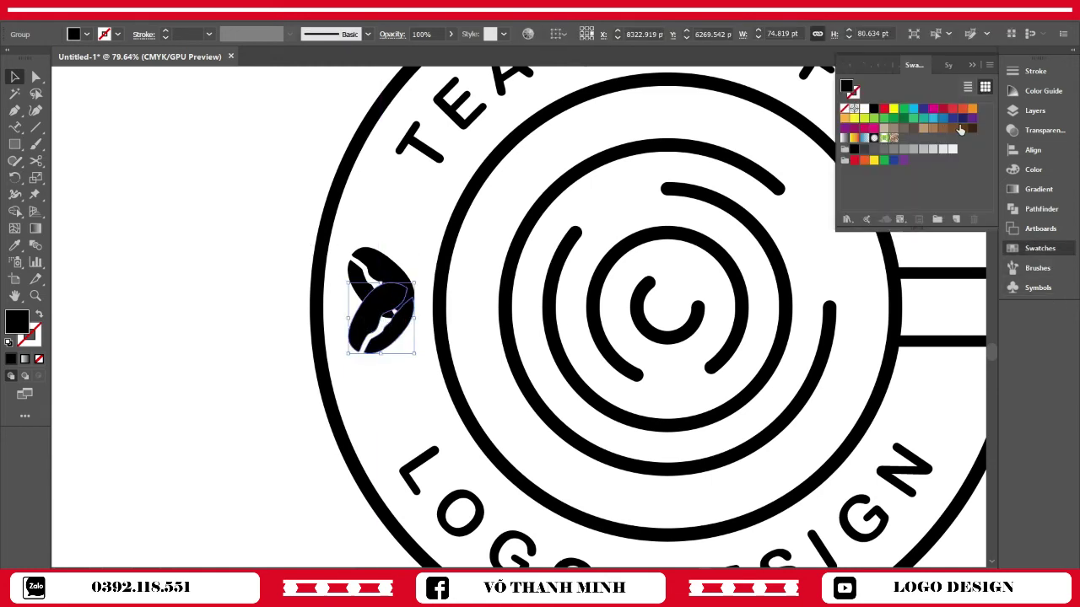
pyautogui.click(960, 129)
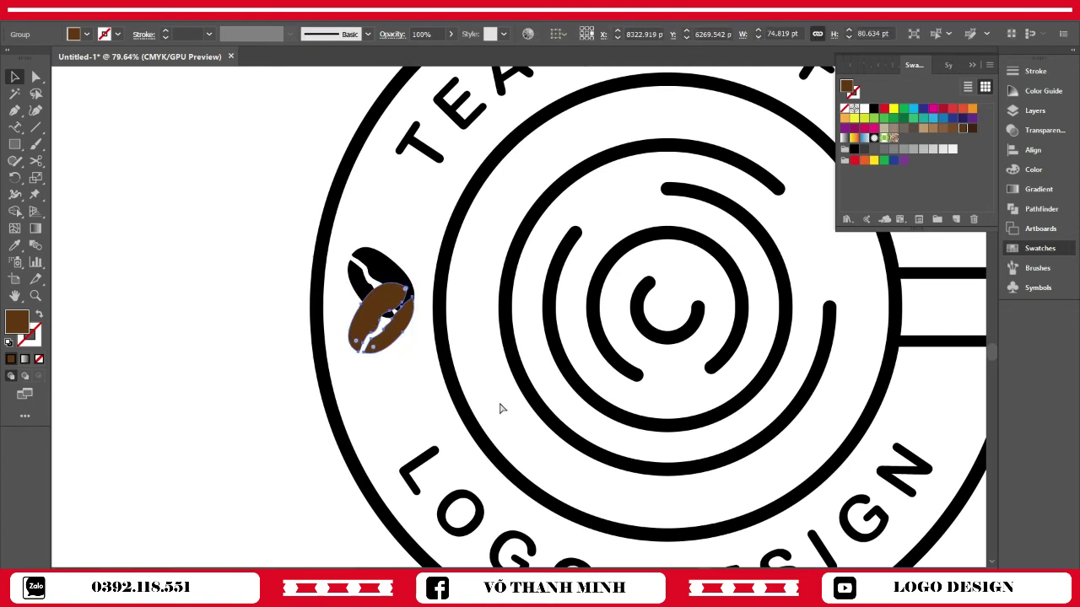
pyautogui.click(123, 9)
pyautogui.moveTo(135, 288)
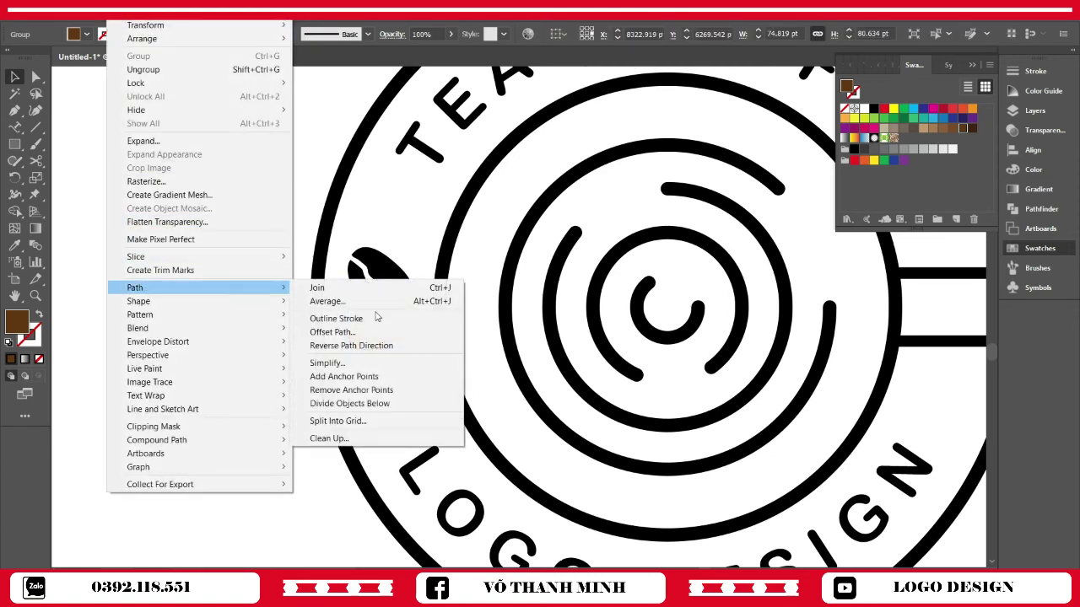
# Step: Add an offset path of 8 around the brown bean
pyautogui.click(379, 333)
pyautogui.click(723, 259)
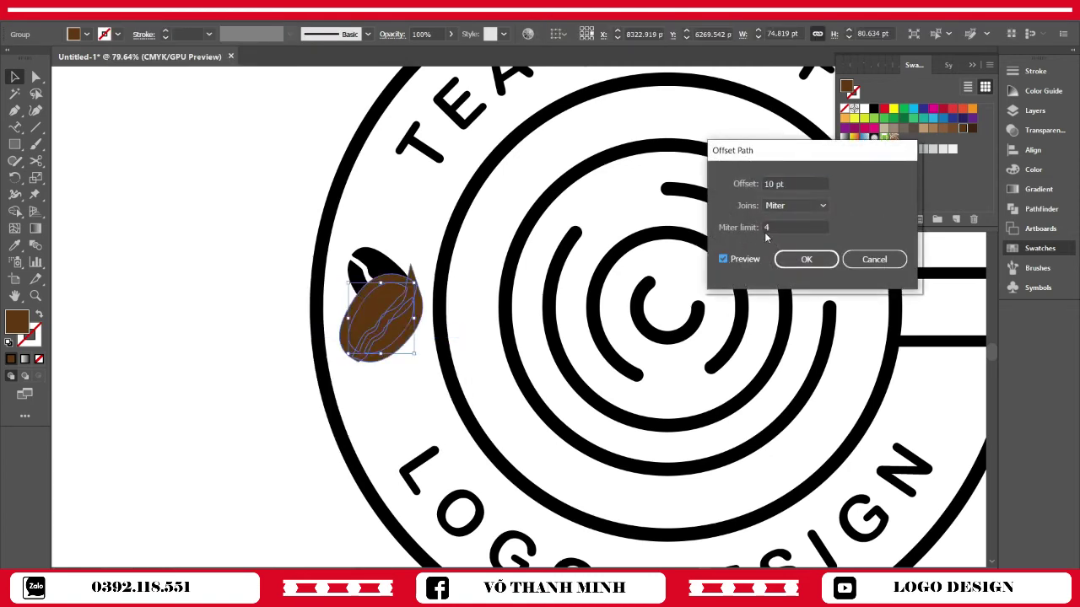
pyautogui.write('8')
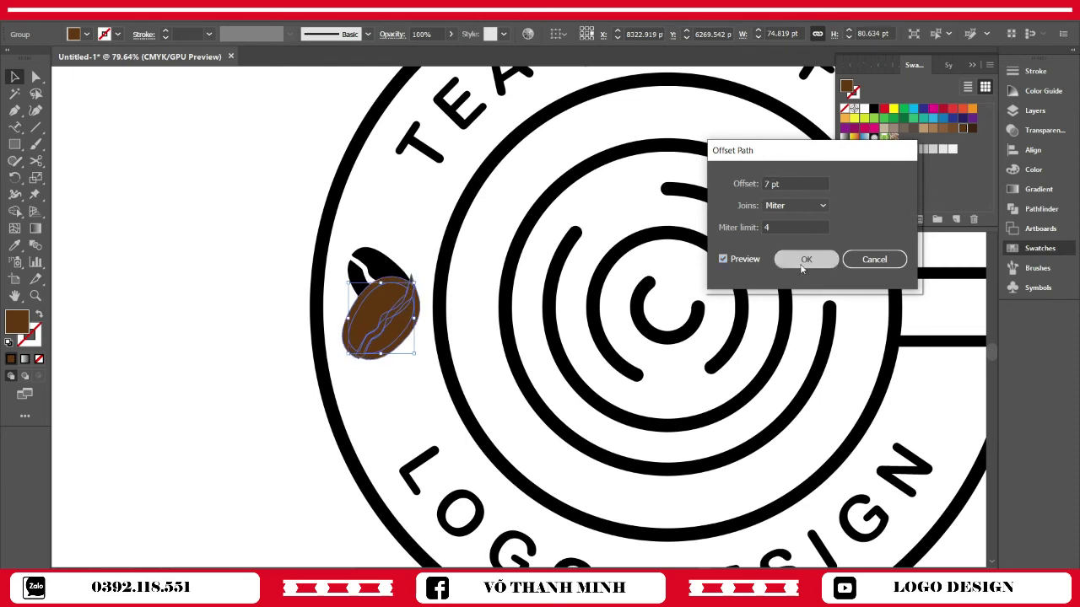
pyautogui.click(804, 260)
pyautogui.click(228, 246)
# Step: Ungroup the bean pieces and remove the excess brown ellipse parts with the Shape Builder
pyautogui.click(346, 338)
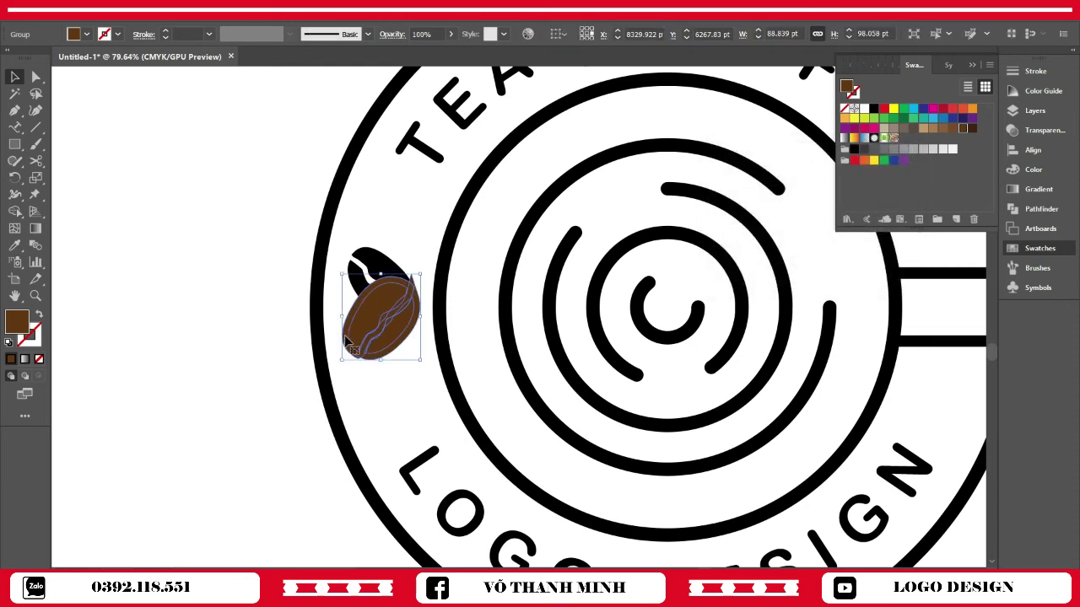
pyautogui.rightClick(346, 337)
pyautogui.click(397, 437)
pyautogui.click(272, 414)
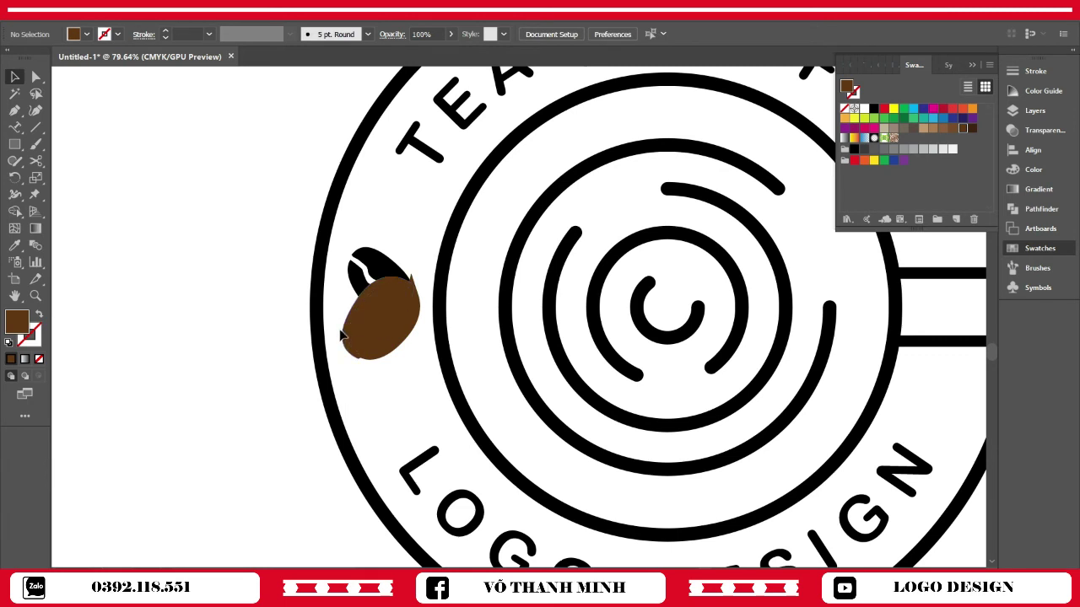
pyautogui.click(365, 334)
pyautogui.moveTo(407, 338); pyautogui.dragTo(411, 340)
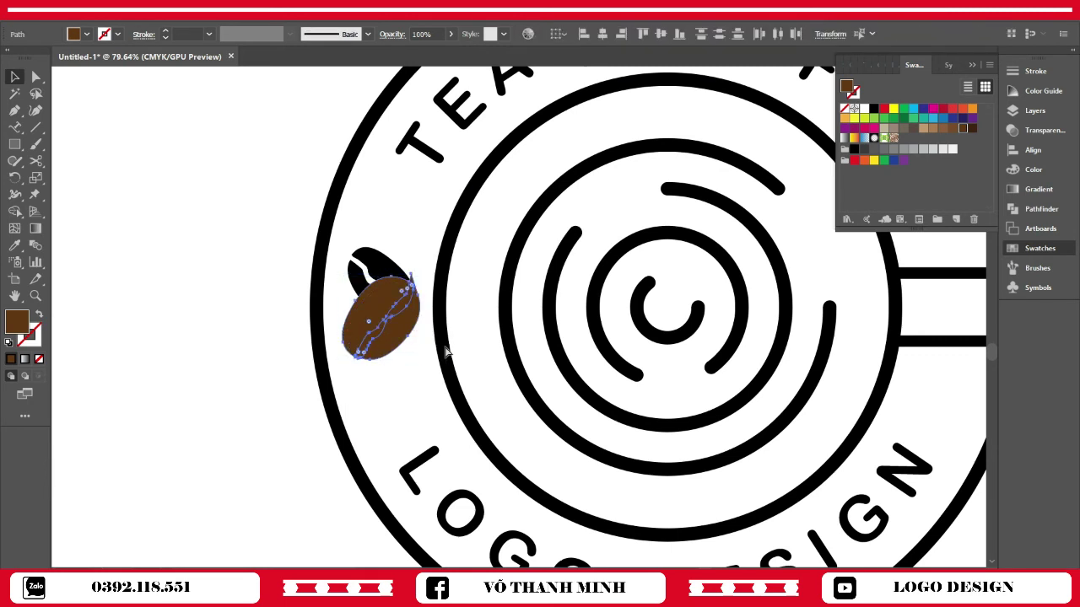
pyautogui.click(224, 318)
pyautogui.click(348, 323)
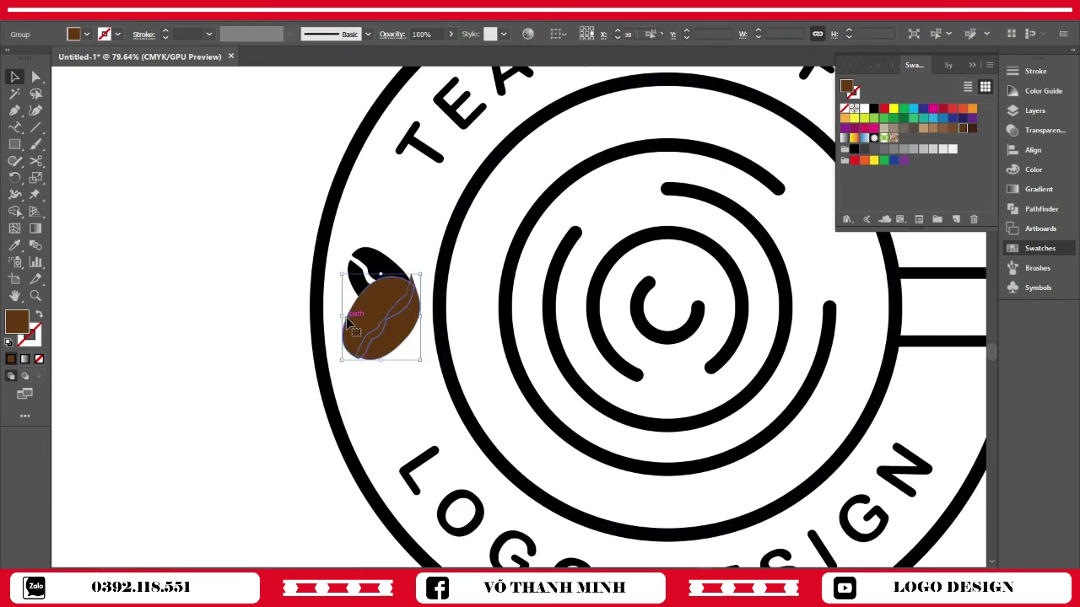
pyautogui.keyDown('shift'); pyautogui.click(375, 266); pyautogui.keyUp('shift')
pyautogui.hotkey('shift', 'm')
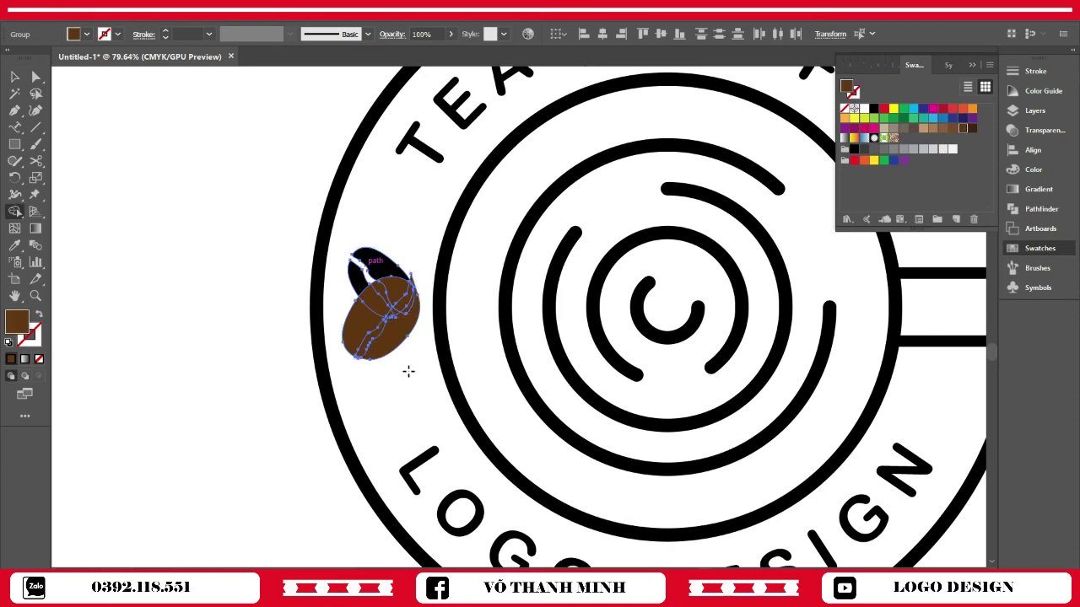
pyautogui.moveTo(408, 371)
pyautogui.mouseDown()
pyautogui.moveTo(377, 329)
pyautogui.moveTo(412, 302)
pyautogui.mouseUp()
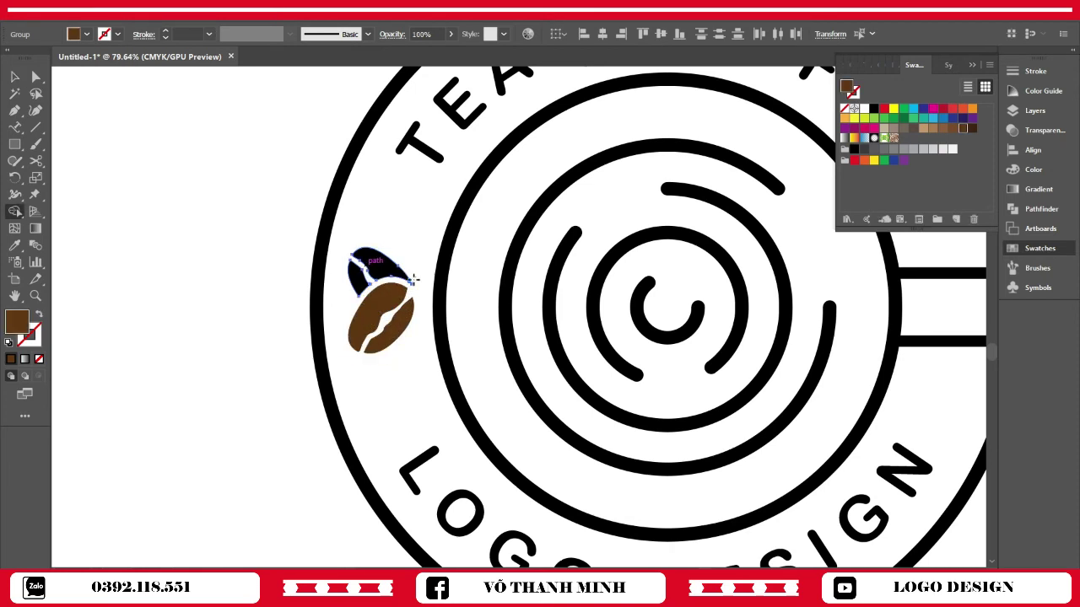
# Step: Trim the black upper bean where the brown bean overlaps, leaving a thin white gap
pyautogui.press('z')
pyautogui.moveTo(417, 278); pyautogui.dragTo(544, 432)
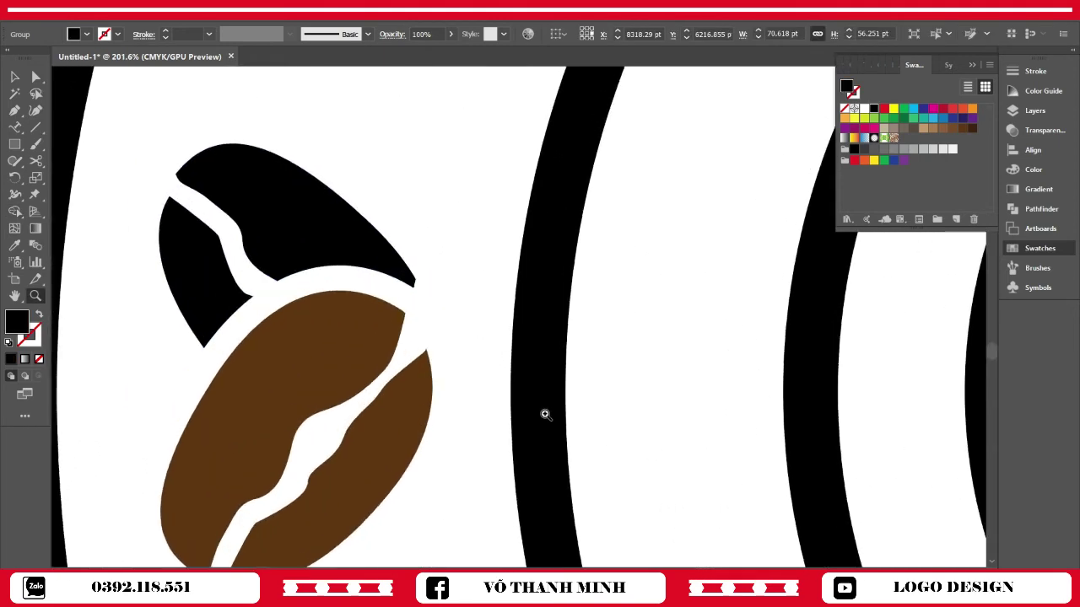
pyautogui.press('ctrl')
pyautogui.click(14, 76)
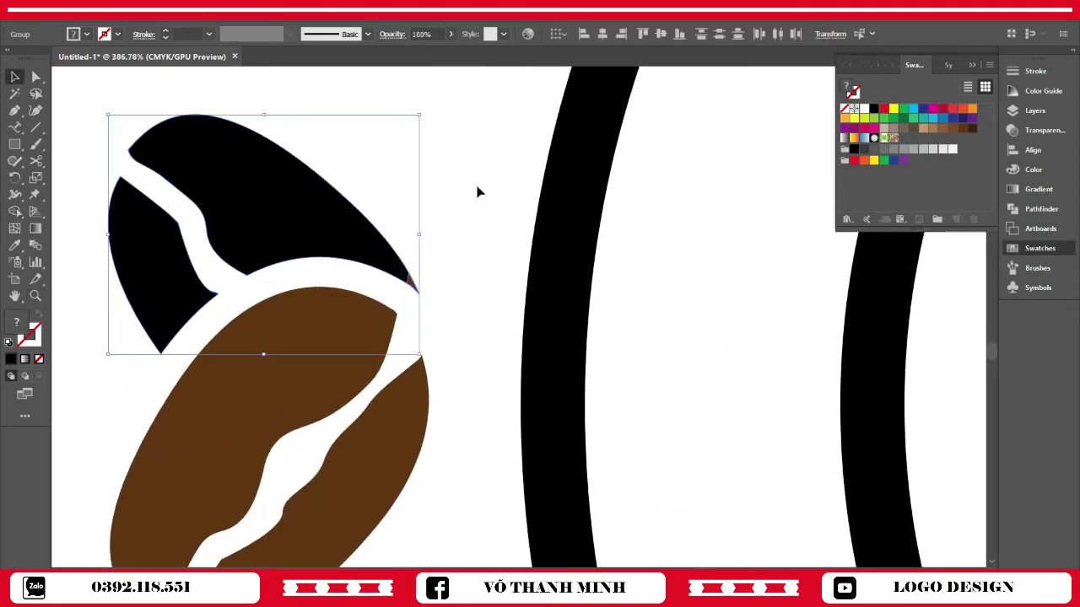
pyautogui.moveTo(452, 218); pyautogui.dragTo(410, 277)
pyautogui.hotkey('shift', 'm')
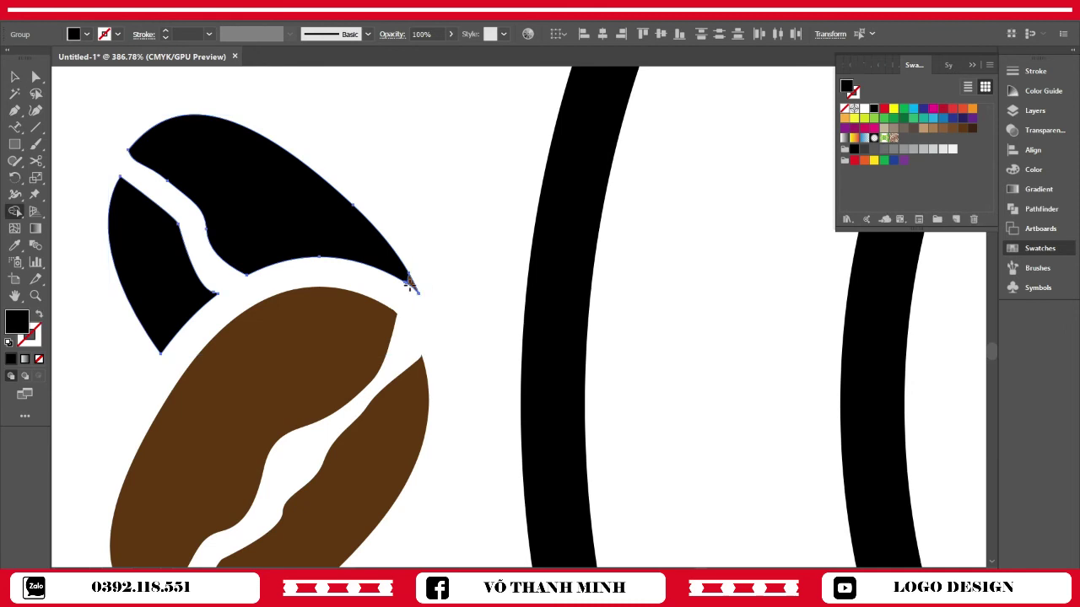
pyautogui.click(15, 75)
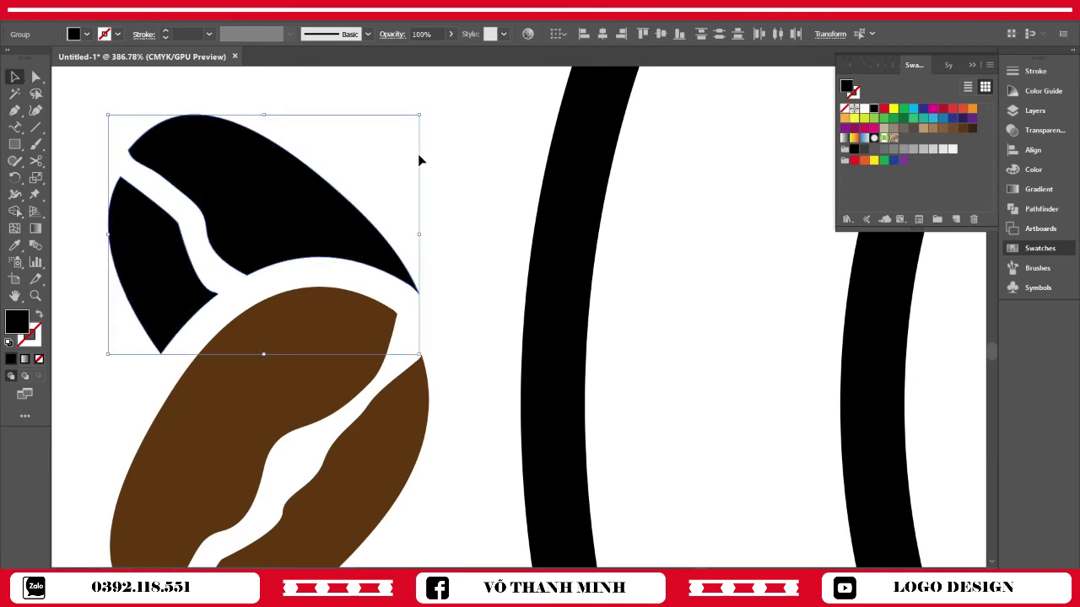
pyautogui.click(470, 250)
pyautogui.press('z')
pyautogui.moveTo(410, 309); pyautogui.dragTo(340, 328)
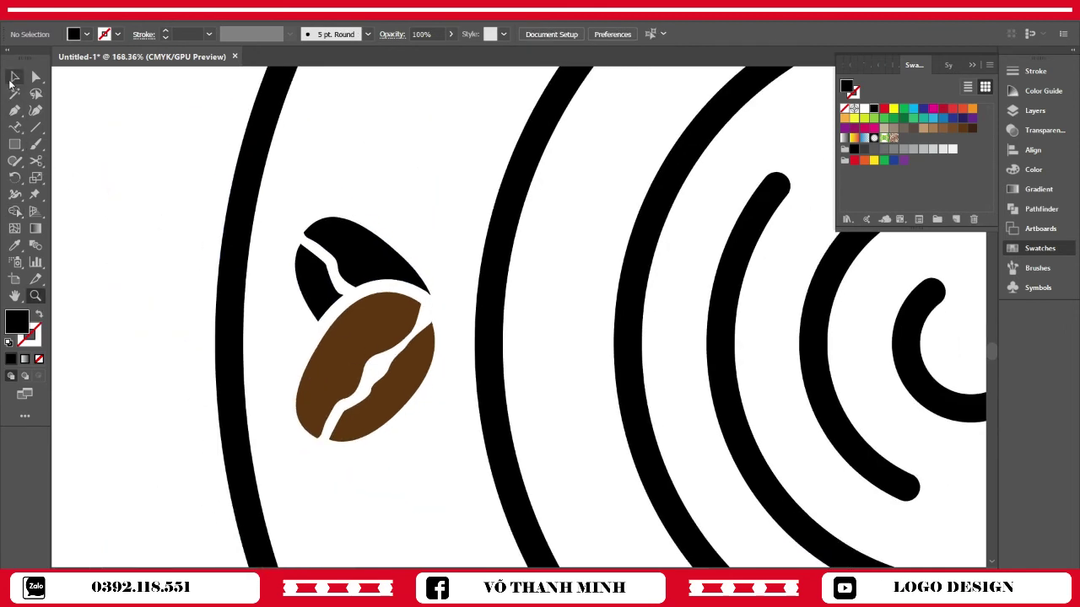
# Step: Group the two coffee beans with Ctrl+G and fill both with the brown swatch
pyautogui.click(14, 77)
pyautogui.moveTo(291, 196); pyautogui.dragTo(431, 430)
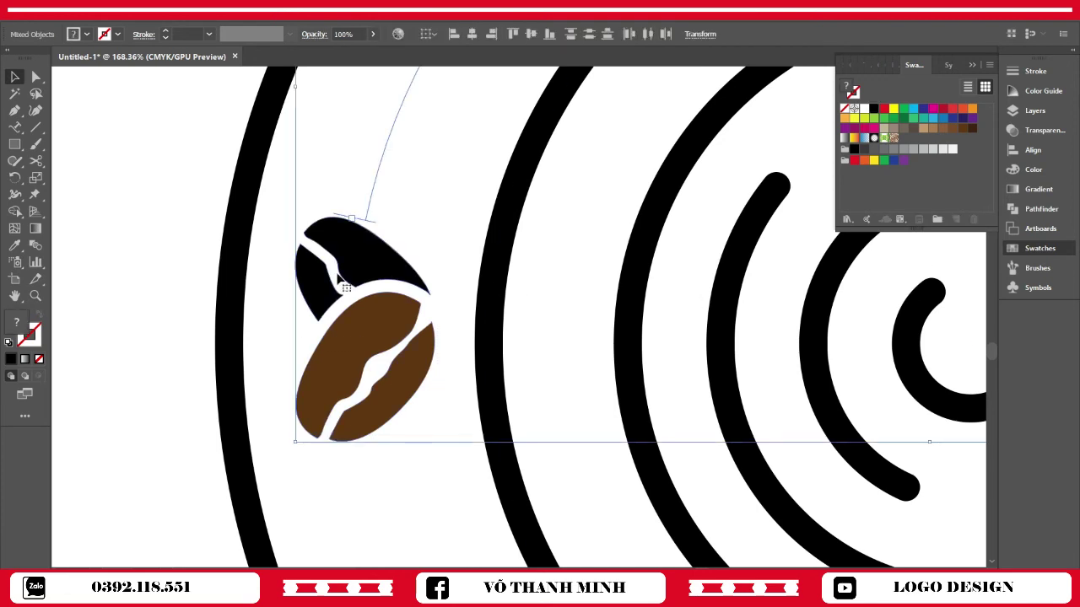
pyautogui.click(357, 253)
pyautogui.click(229, 337)
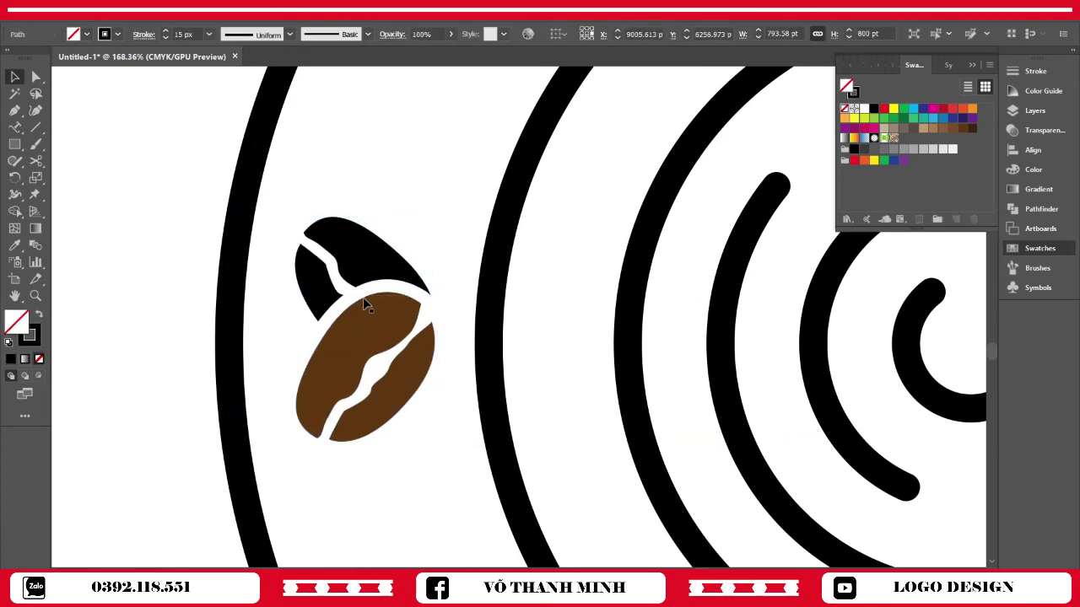
pyautogui.click(330, 287)
pyautogui.keyDown('shift'); pyautogui.click(355, 347); pyautogui.keyUp('shift')
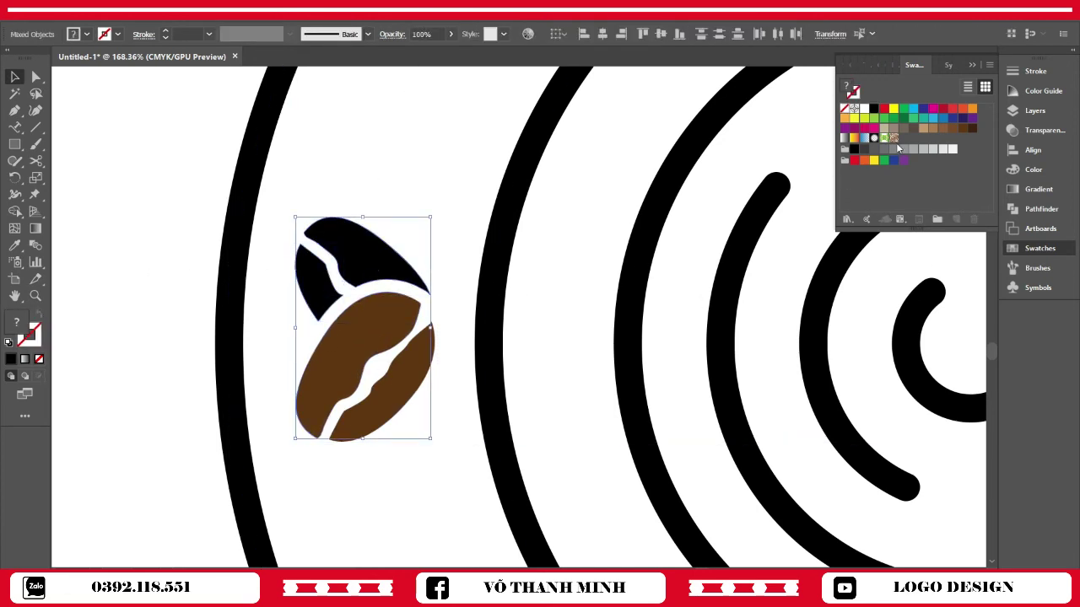
pyautogui.hotkey('ctrl', 'g')
pyautogui.click(962, 128)
pyautogui.click(126, 253)
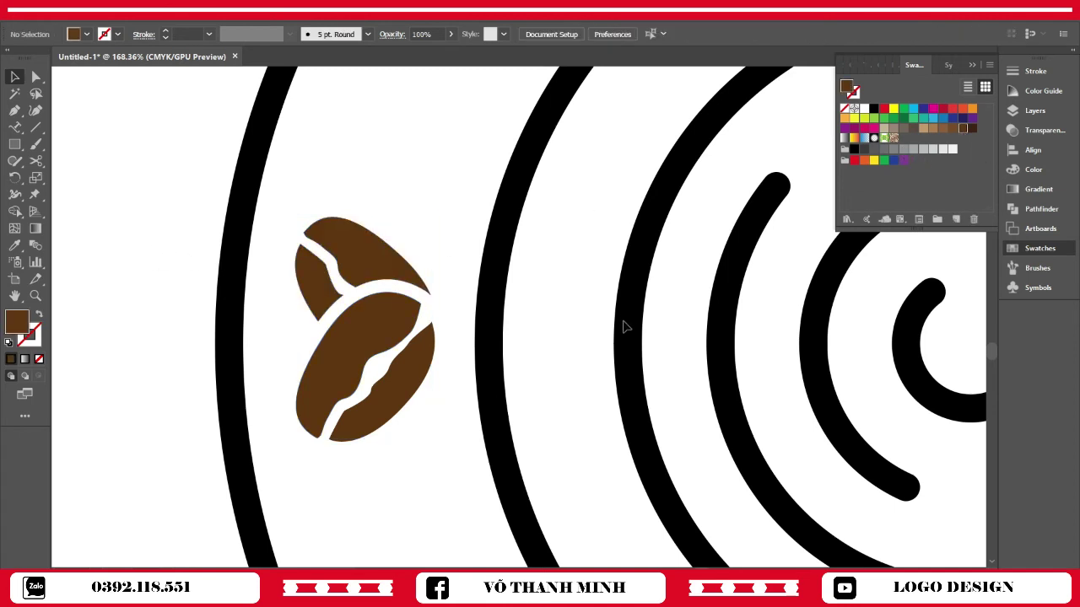
pyautogui.press('z')
pyautogui.moveTo(622, 326); pyautogui.dragTo(355, 346)
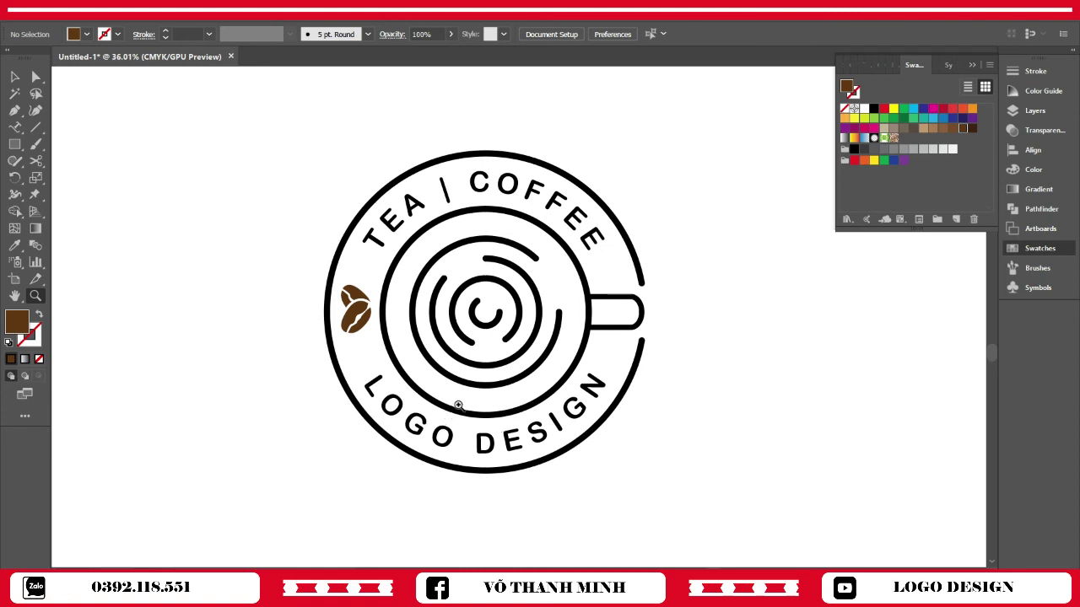
# Step: Zoom in slightly on the logo and trial selecting the whole logo, then deselect
pyautogui.moveTo(489, 352); pyautogui.dragTo(542, 428)
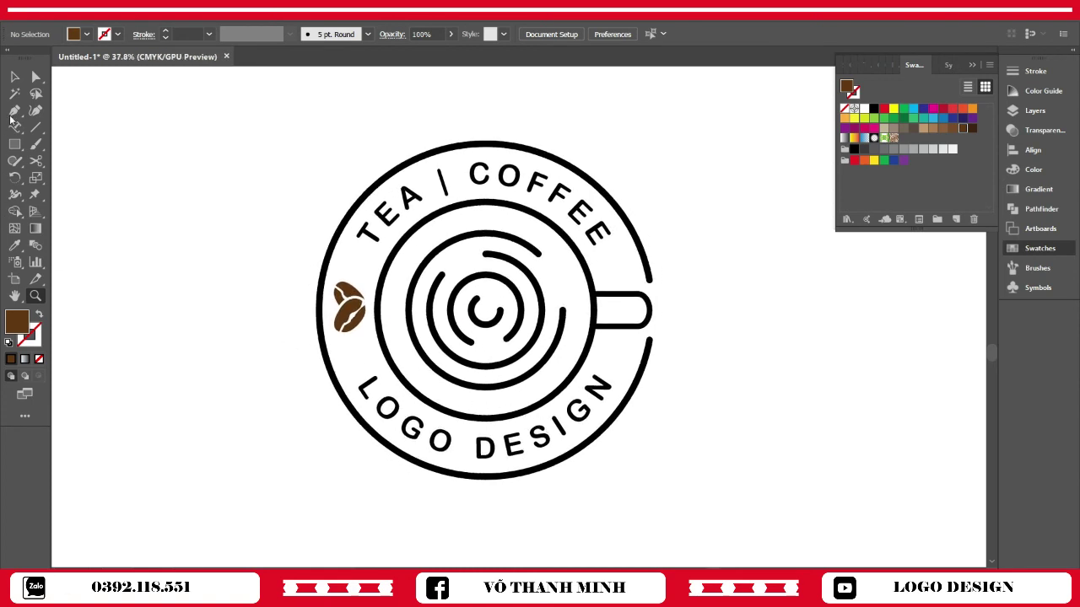
pyautogui.click(14, 77)
pyautogui.click(353, 314)
pyautogui.hotkey('ctrl', 'a')
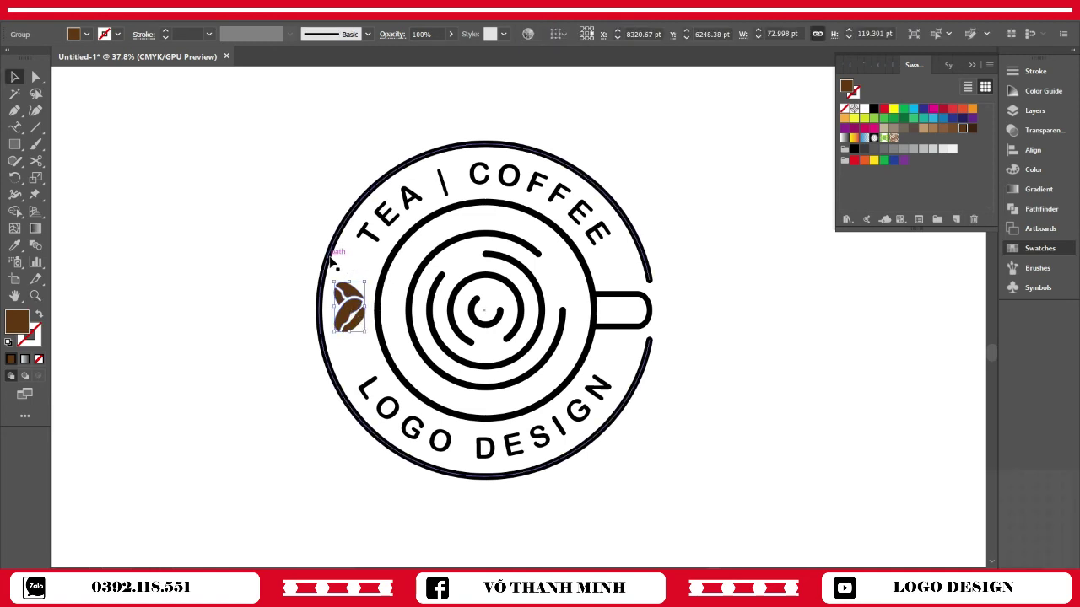
pyautogui.click(732, 142)
pyautogui.moveTo(350, 334); pyautogui.dragTo(352, 336)
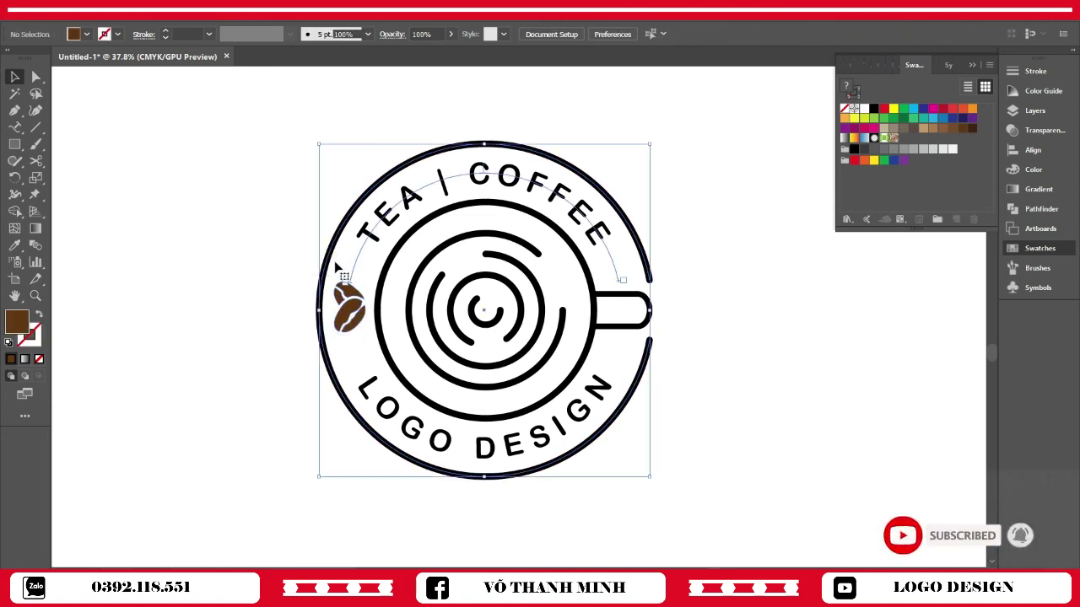
pyautogui.click(325, 258)
# Step: Move the coffee-bean pair into the ring's left gap between the text arcs
pyautogui.click(347, 295)
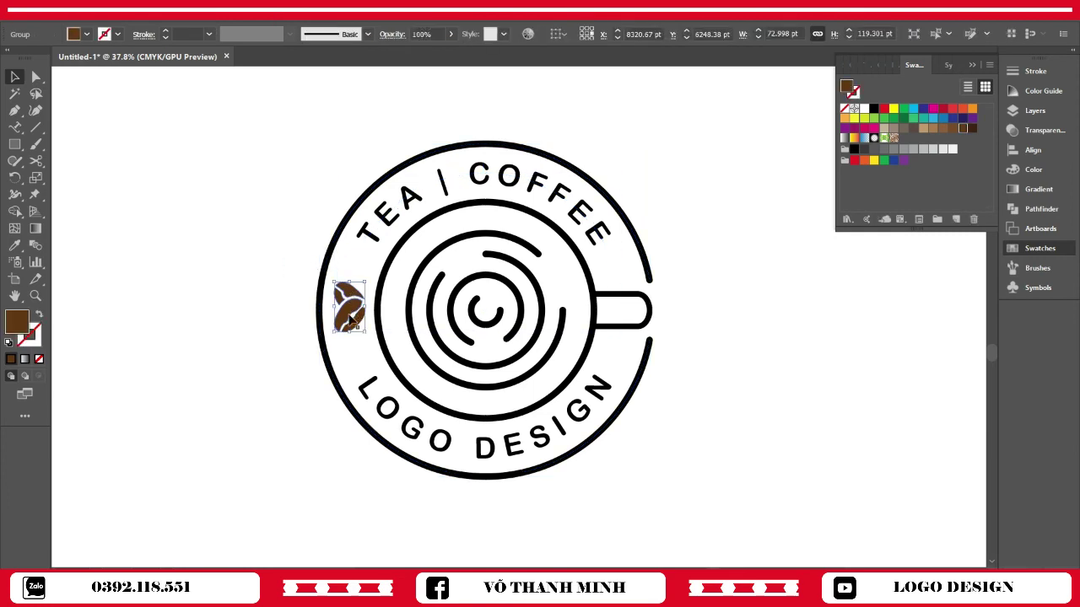
pyautogui.click(294, 321)
pyautogui.click(320, 310)
pyautogui.moveTo(321, 311); pyautogui.dragTo(322, 312)
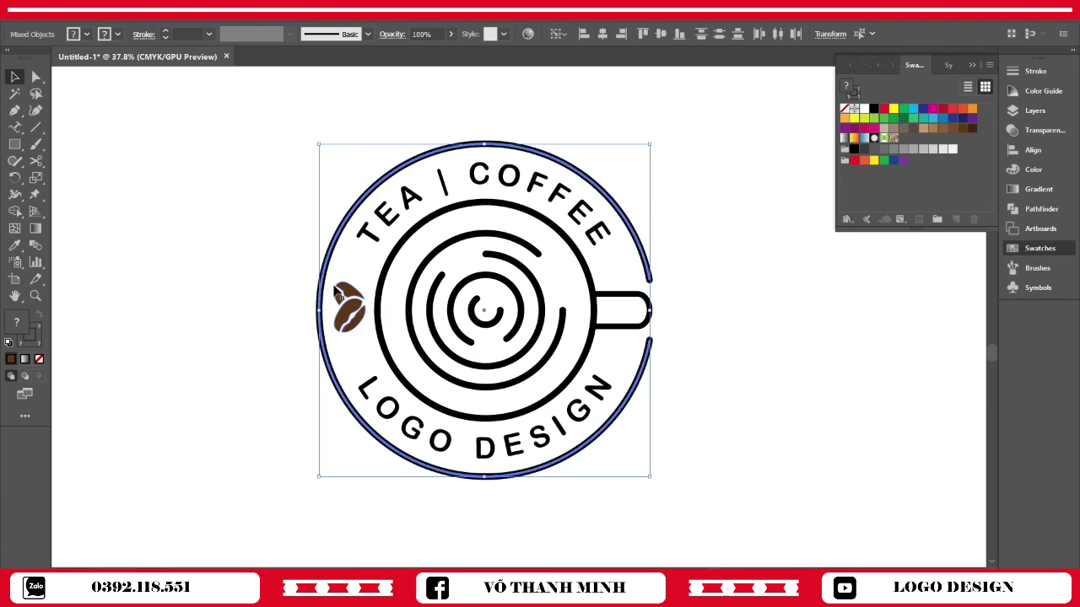
pyautogui.click(744, 159)
# Step: Recentre the logo in view and marquee-select every part of it
pyautogui.scroll(-1, 733, 202)
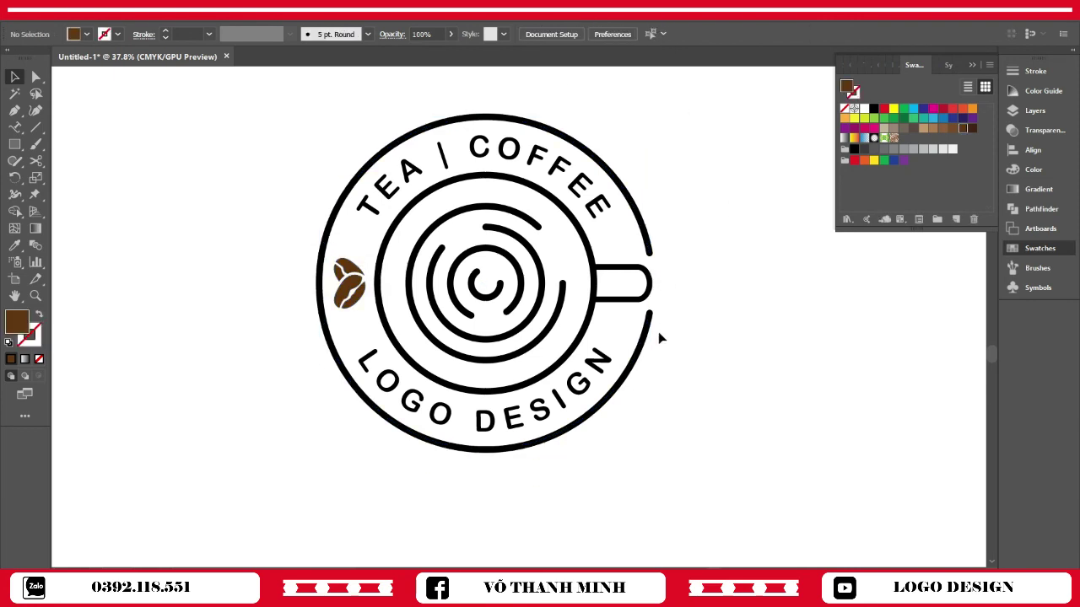
pyautogui.scroll(1, 662, 363)
pyautogui.moveTo(667, 436); pyautogui.dragTo(694, 436)
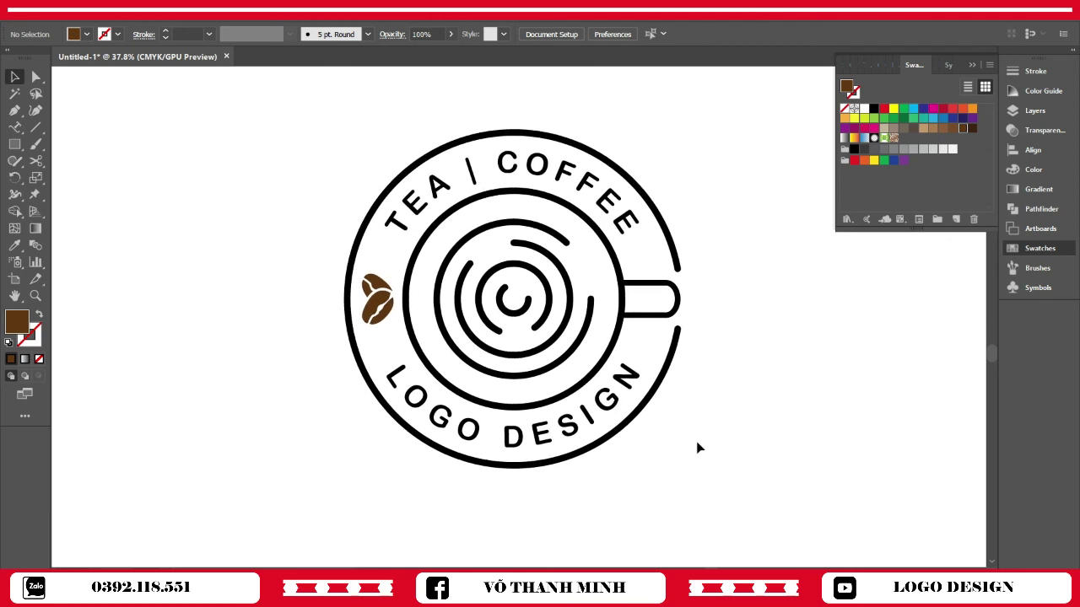
pyautogui.moveTo(295, 114); pyautogui.dragTo(713, 501)
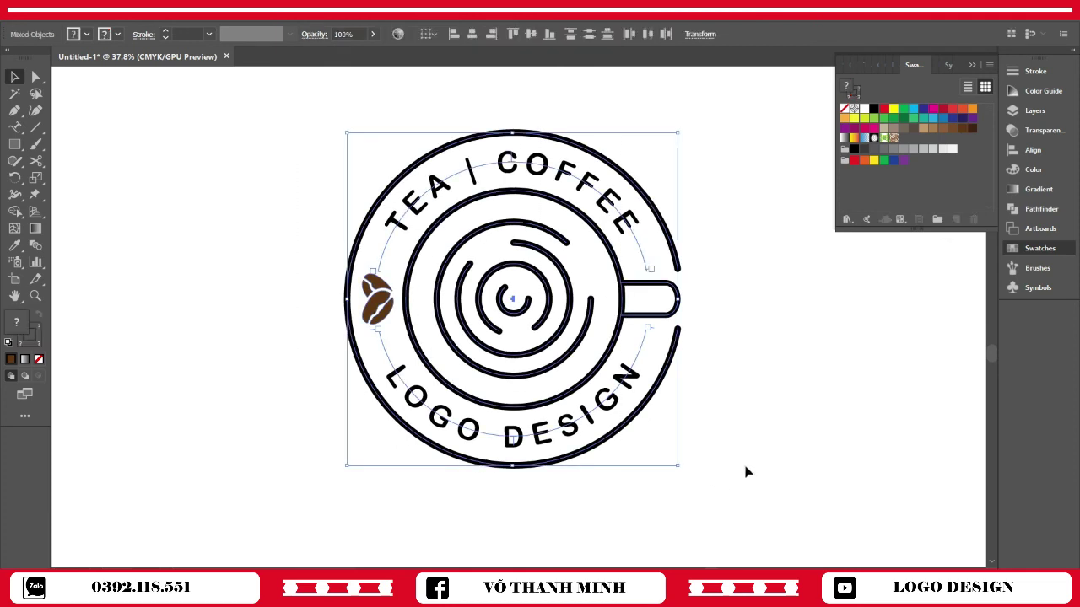
# Step: Convert the curved text to outlines and expand the logo's fill and stroke
pyautogui.hotkey('ctrl', 'shift', 'o')
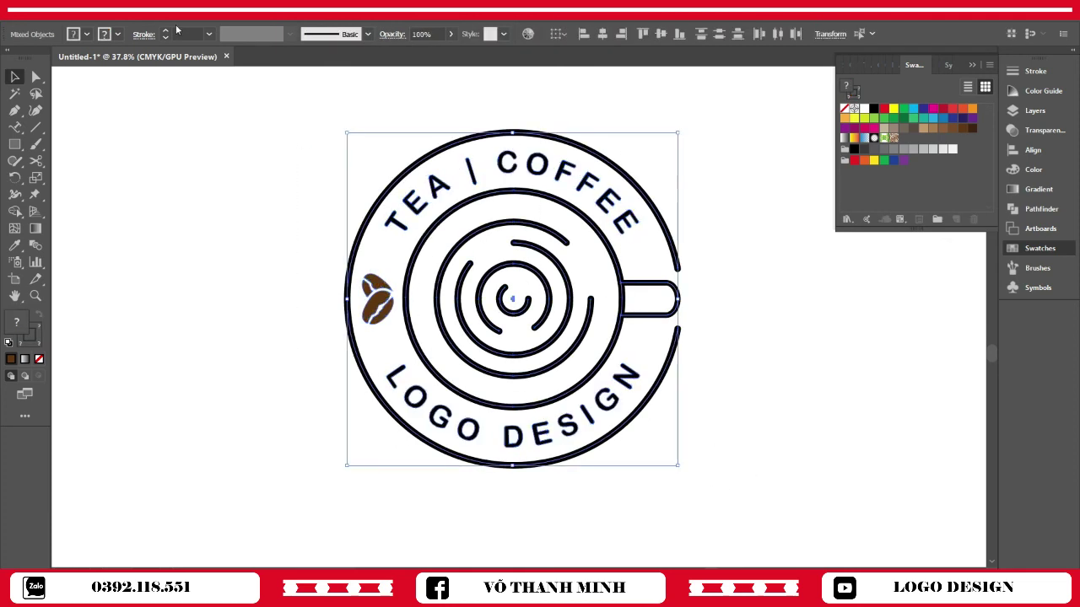
pyautogui.click(118, 8)
pyautogui.click(144, 140)
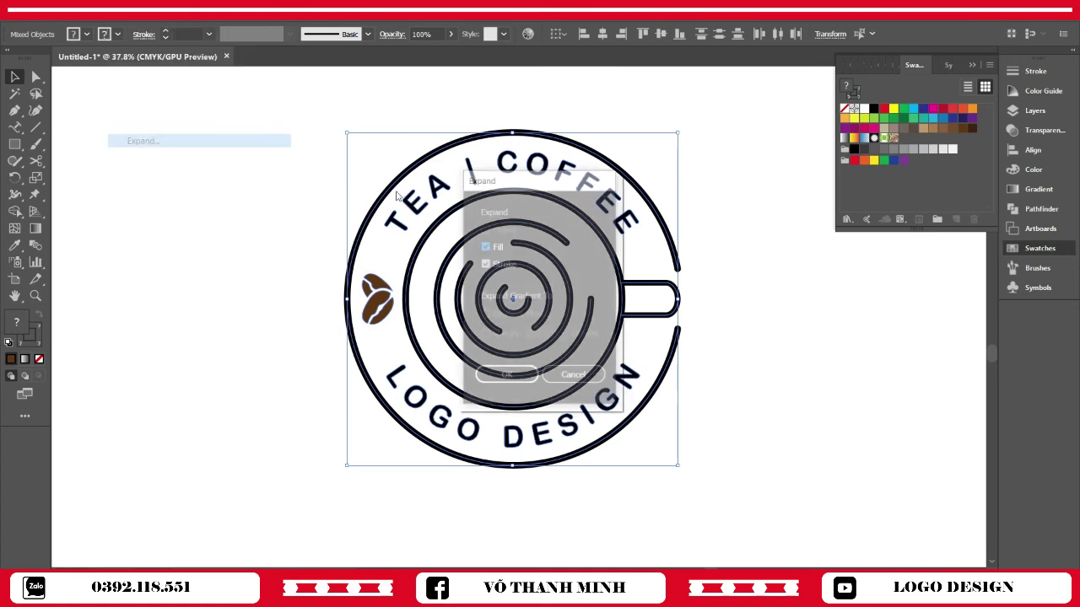
pyautogui.click(510, 380)
# Step: Merge the whole logo into one shape with Pathfinder Unite
pyautogui.click(1039, 208)
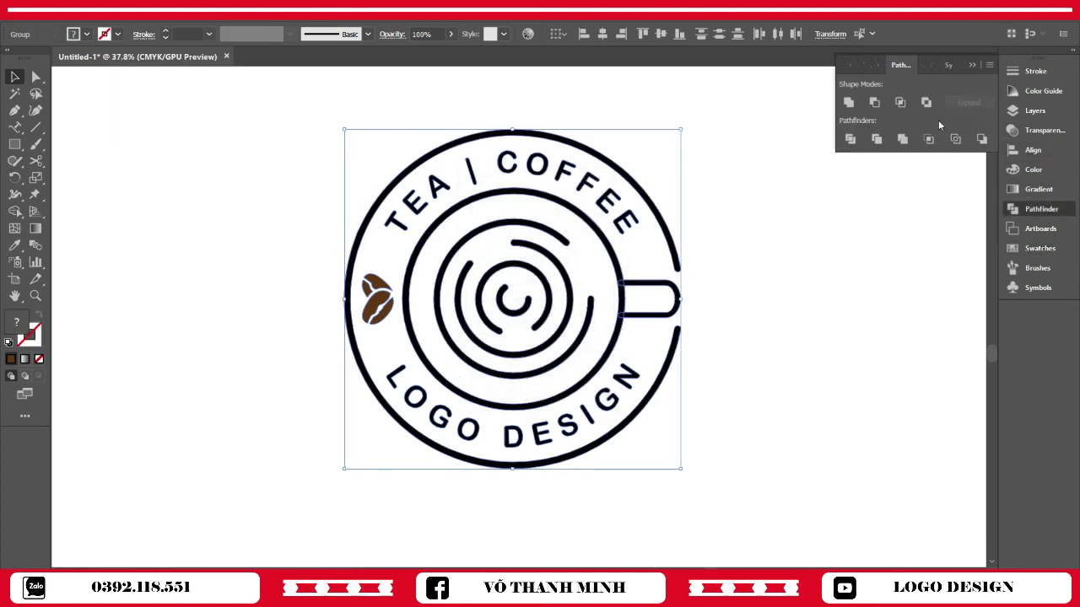
pyautogui.click(848, 102)
pyautogui.click(839, 268)
pyautogui.scroll(1, 897, 422)
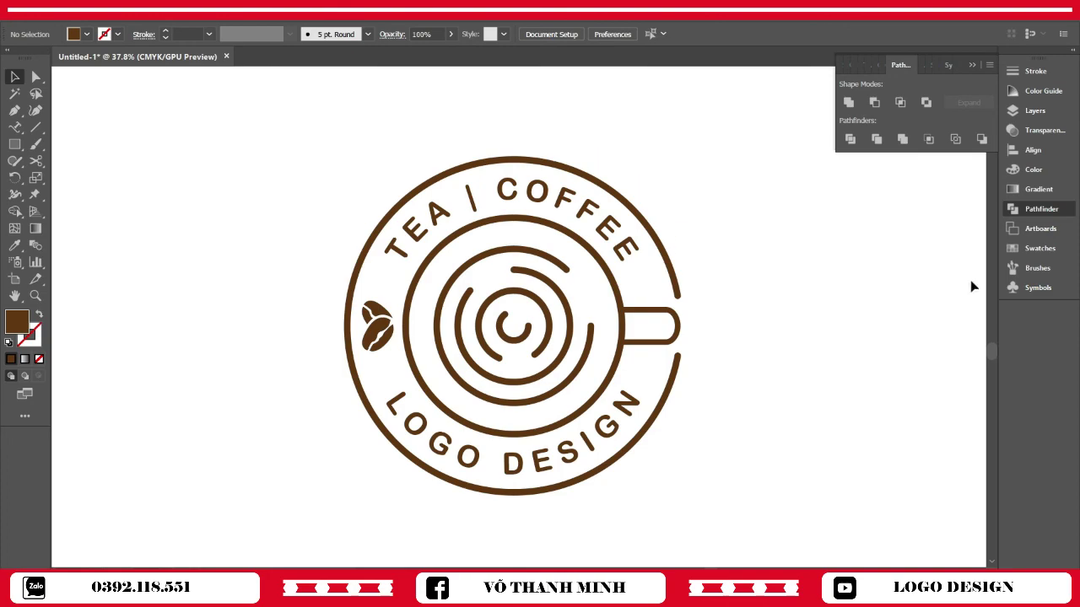
pyautogui.click(985, 55)
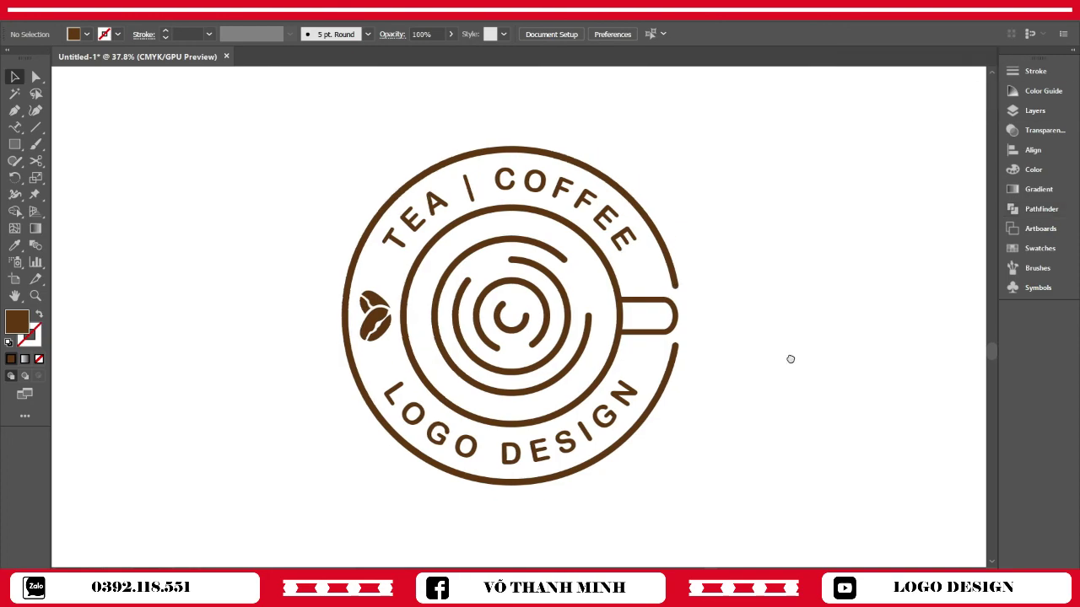